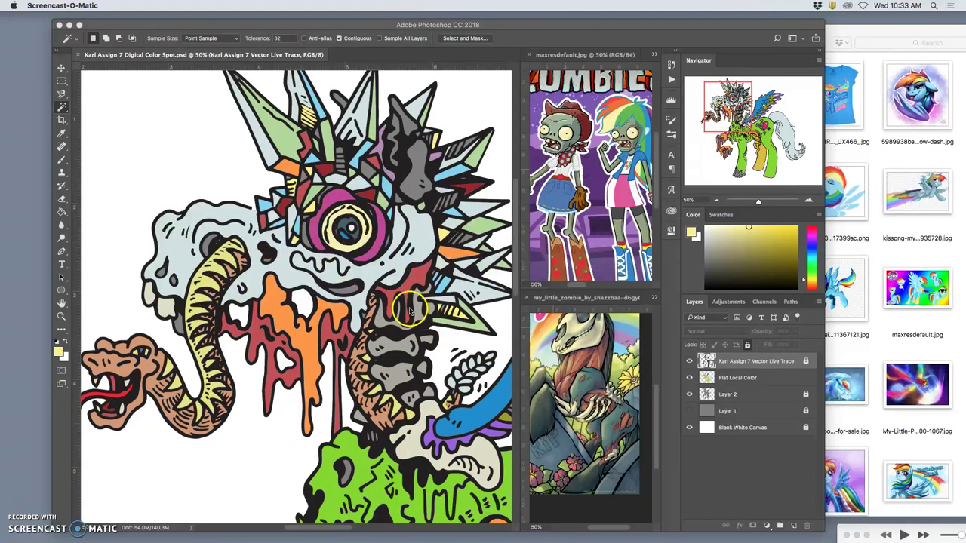
- Toggle the Flat Local Color, line-art and Layer 2 visibility, then zoom to 16.7% on the Vector Live Trace layer
{"action": "scroll", "coordinate": [409, 309], "scroll_direction": "left", "scroll_amount": 2}
{"action": "scroll", "coordinate": [409, 309], "scroll_direction": "right", "scroll_amount": 10}
{"action": "scroll", "coordinate": [409, 309], "scroll_direction": "left", "scroll_amount": 10}
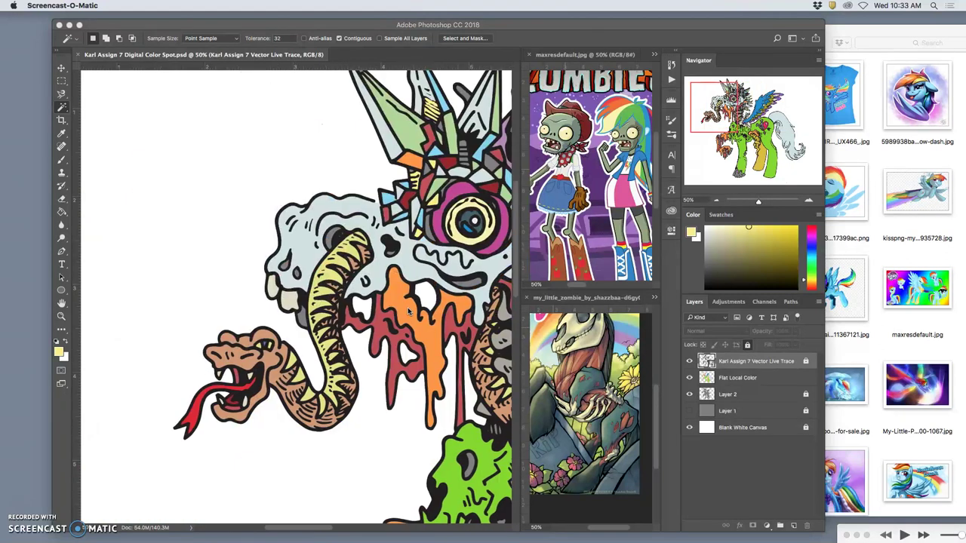
{"action": "scroll", "coordinate": [409, 310], "scroll_direction": "right", "scroll_amount": 4}
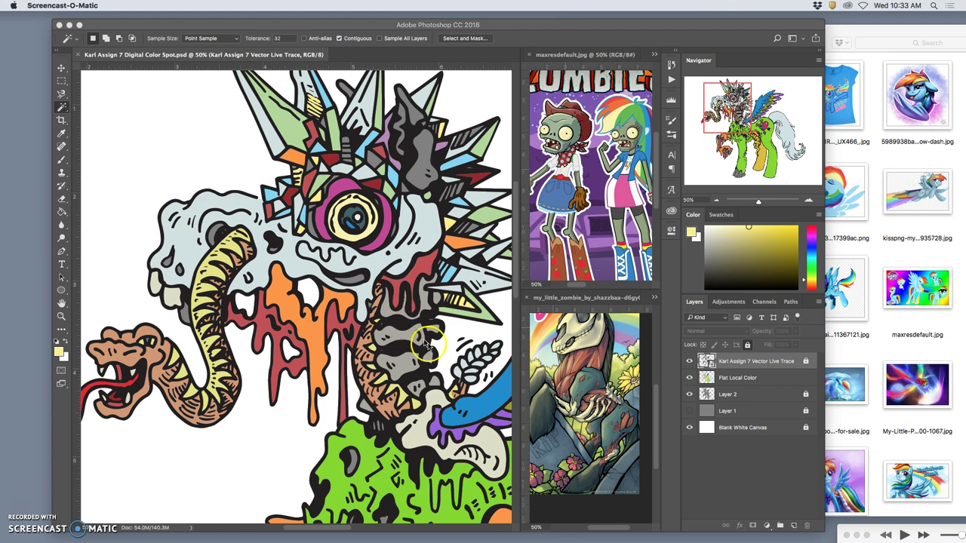
{"action": "left_click", "coordinate": [689, 377]}
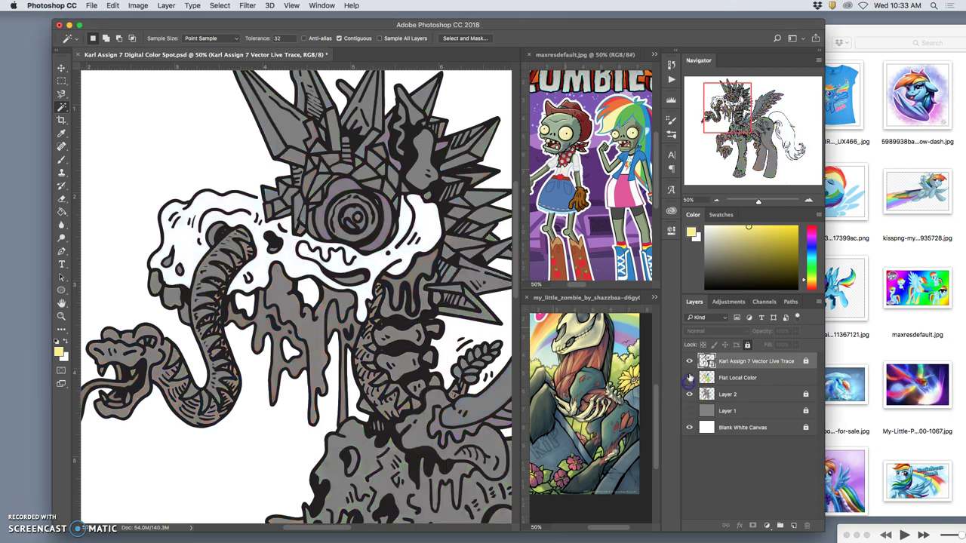
{"action": "left_click", "coordinate": [689, 360]}
{"action": "left_click", "coordinate": [689, 361]}
{"action": "left_click", "coordinate": [690, 395]}
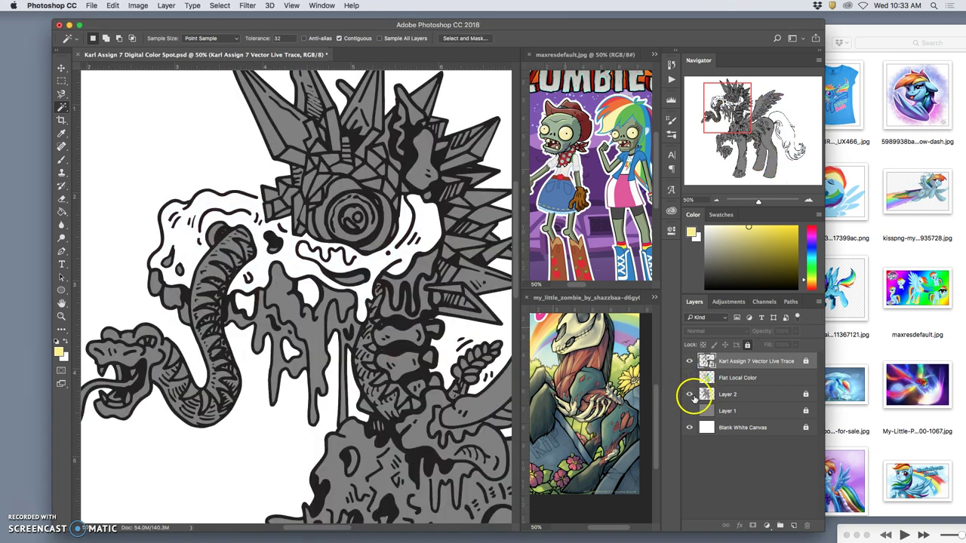
{"action": "left_click", "coordinate": [689, 378]}
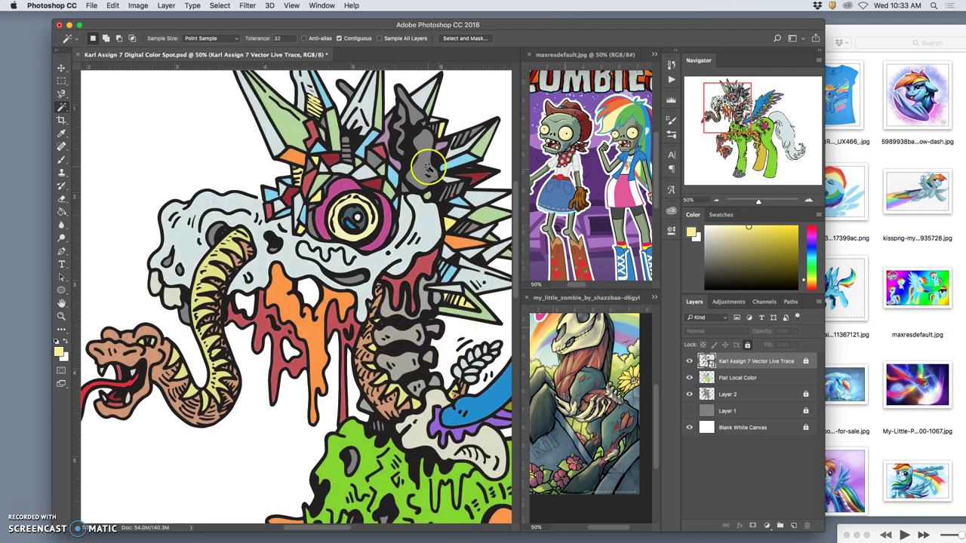
{"action": "key", "text": "super+minus"}
{"action": "key", "text": "super+minus"}
{"action": "key", "text": "super+minus"}
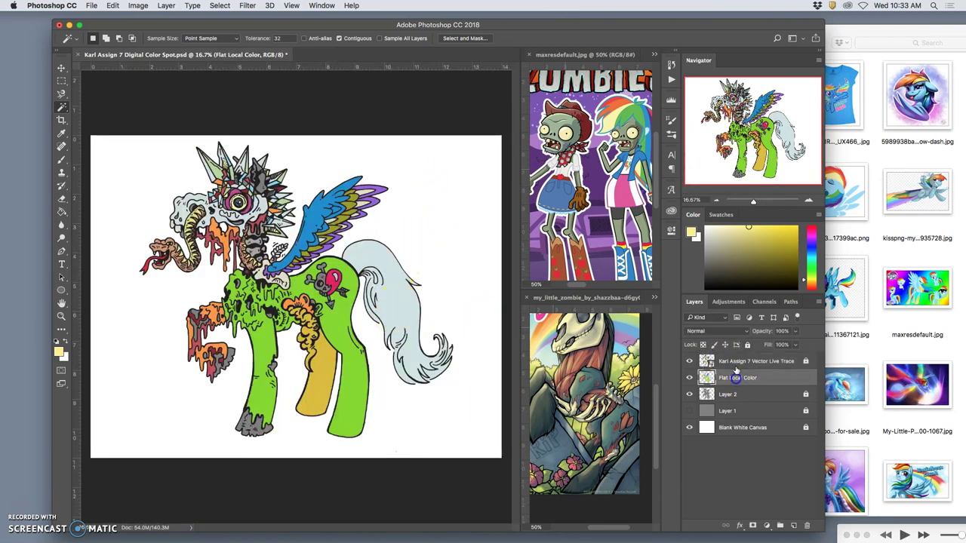
{"action": "left_click", "coordinate": [733, 362]}
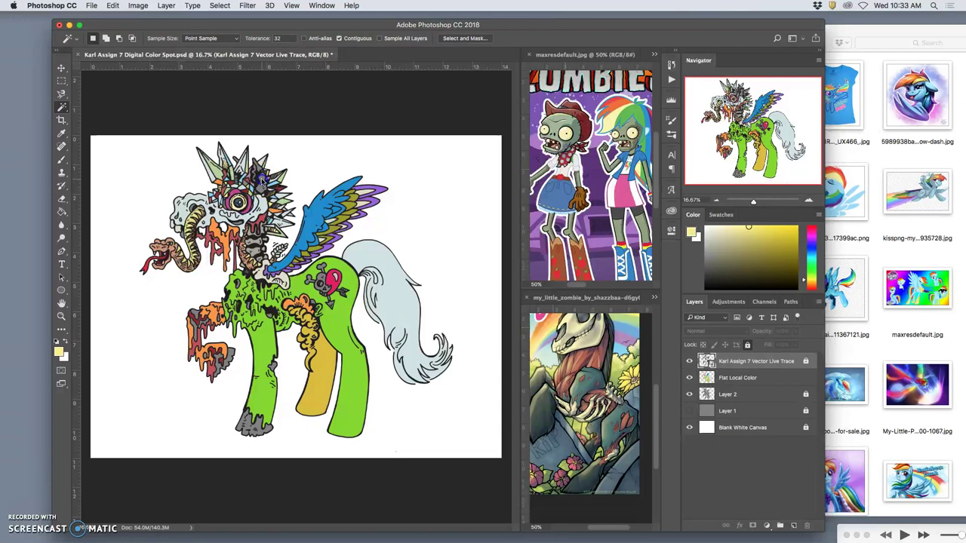
- Add the upper grey head spike and the grey neck vertebrae to the Magic Wand selection
{"action": "scroll", "coordinate": [243, 202], "scroll_direction": "up", "scroll_amount": 3}
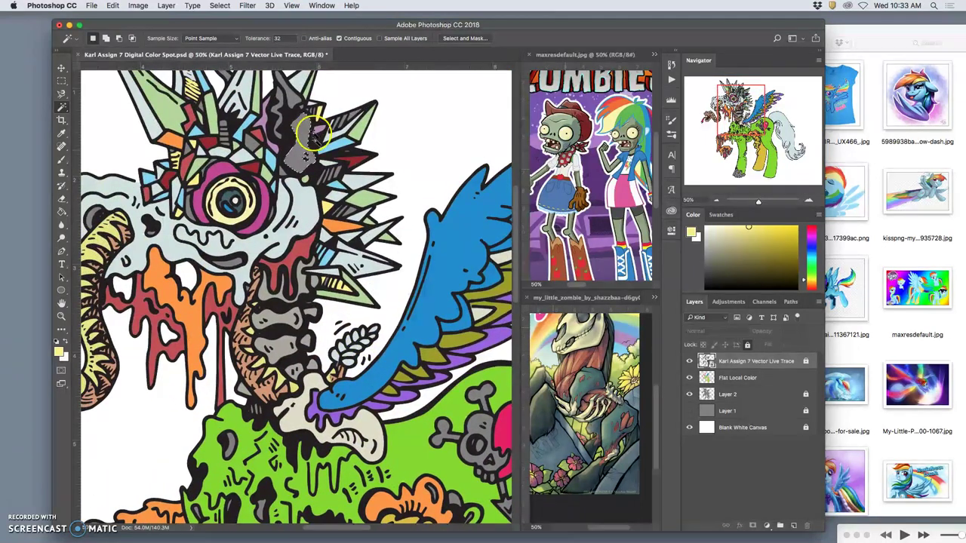
{"action": "left_click", "coordinate": [293, 98], "text": "shift"}
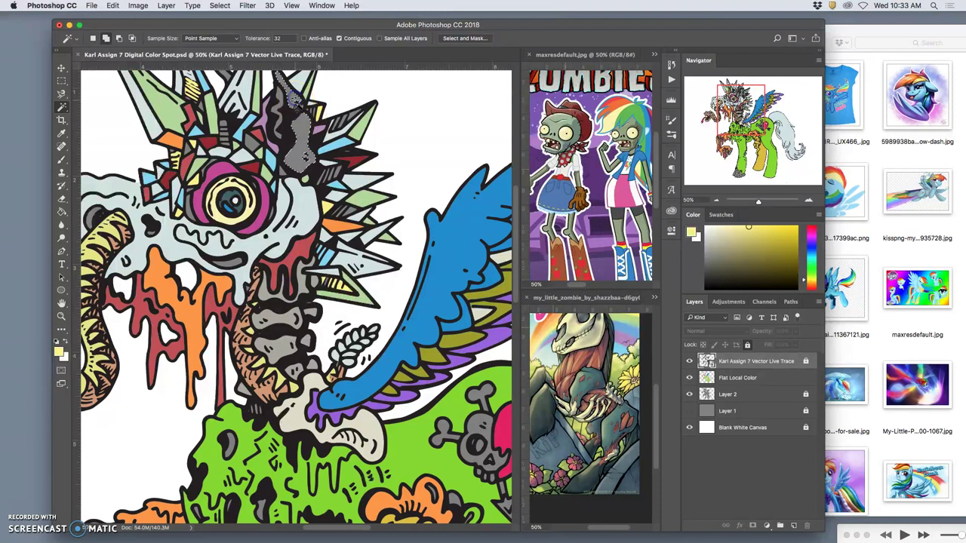
{"action": "scroll", "coordinate": [314, 256], "scroll_direction": "down", "scroll_amount": 2}
{"action": "scroll", "coordinate": [313, 257], "scroll_direction": "left", "scroll_amount": 2}
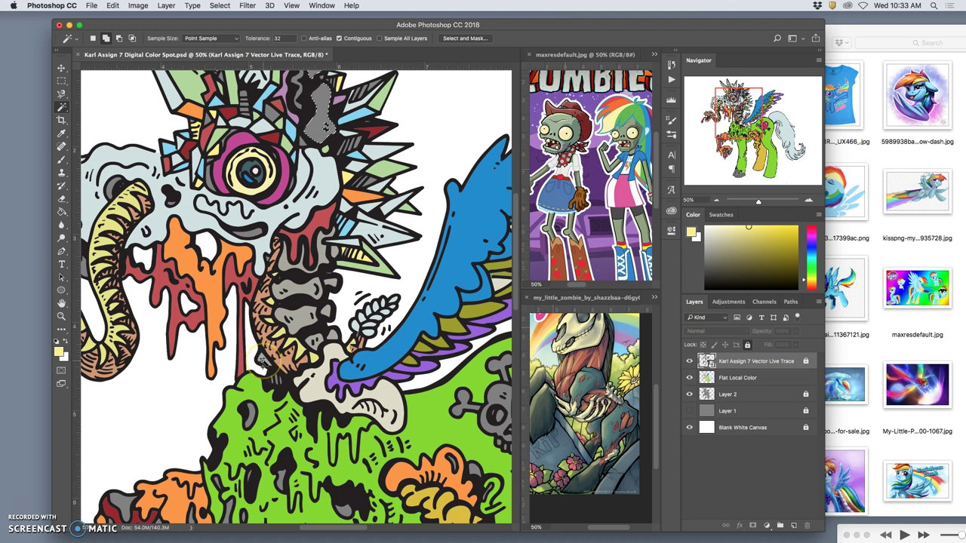
{"action": "left_click", "coordinate": [324, 313], "text": "shift"}
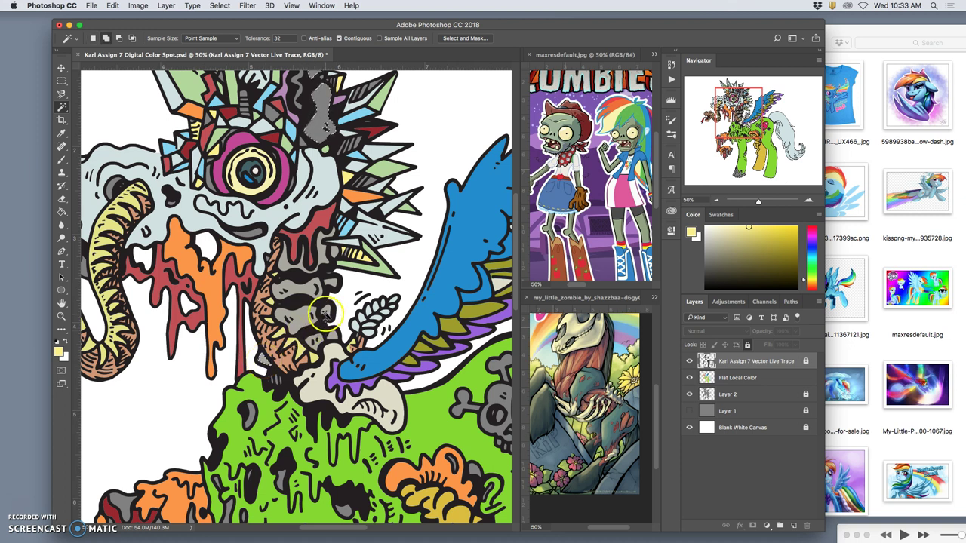
{"action": "left_click", "coordinate": [326, 312], "text": "shift"}
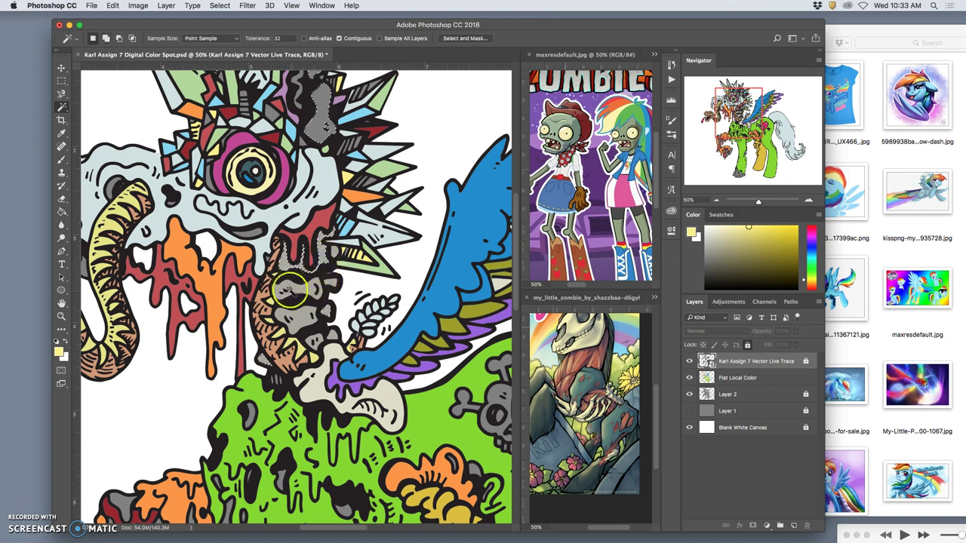
- At 33.3% on the Flat Local Color layer, take the Paint Bucket and sample the reference skirt colour
{"action": "key", "text": "super+minus"}
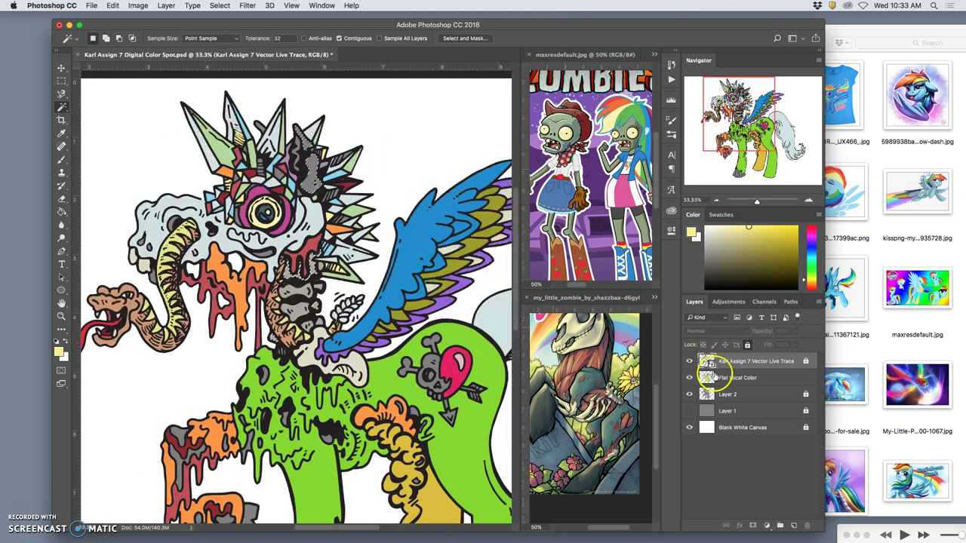
{"action": "left_click", "coordinate": [726, 378]}
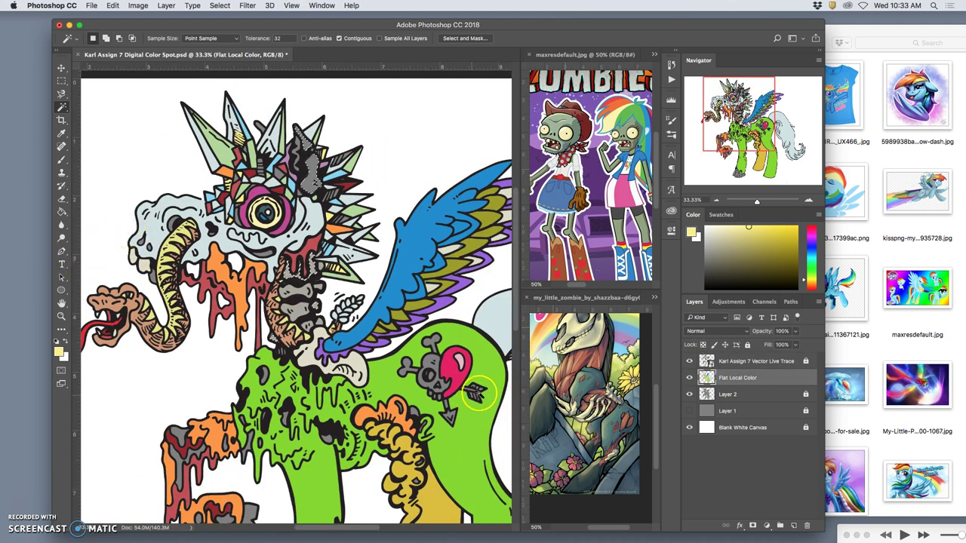
{"action": "left_click", "coordinate": [62, 212]}
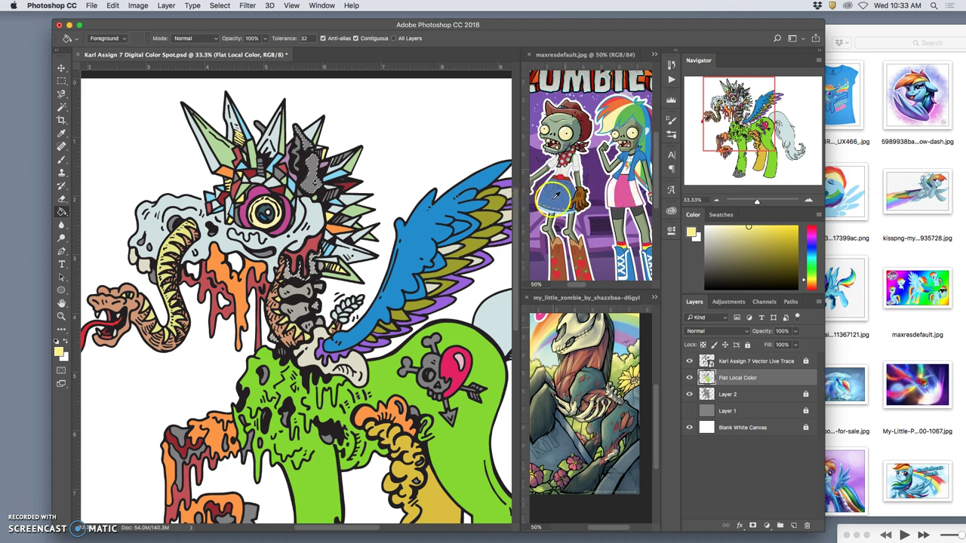
{"action": "left_click_drag", "start_coordinate": [559, 192], "coordinate": [565, 172]}
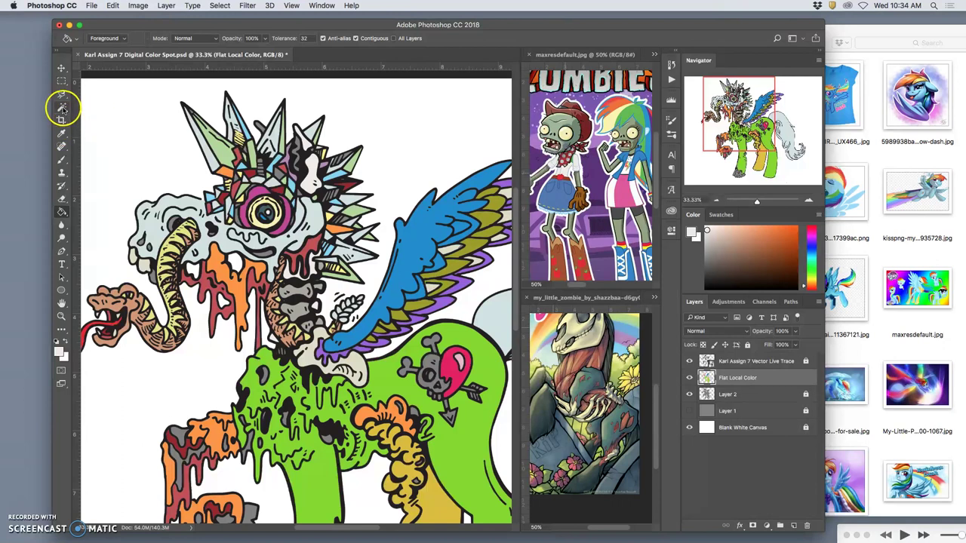
{"action": "left_click", "coordinate": [62, 109]}
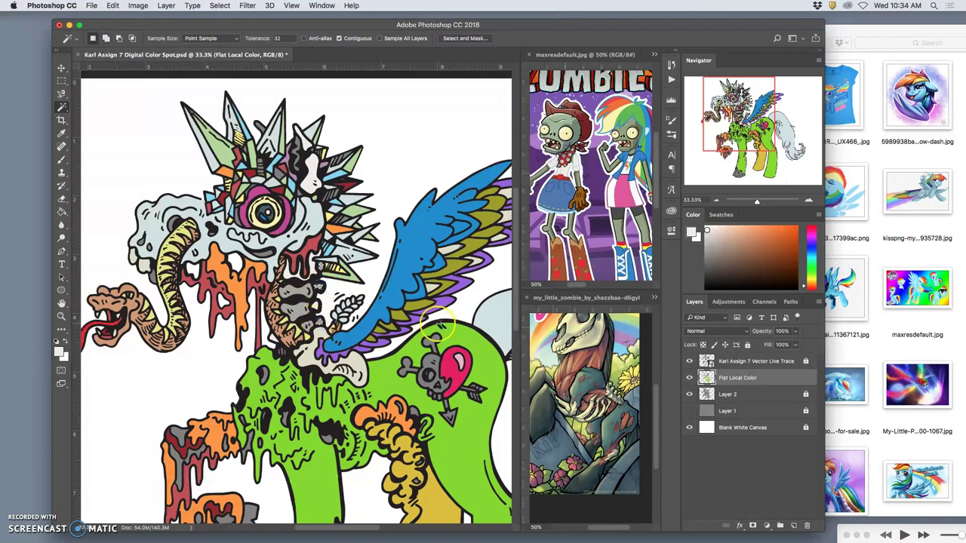
{"action": "left_click", "coordinate": [689, 362]}
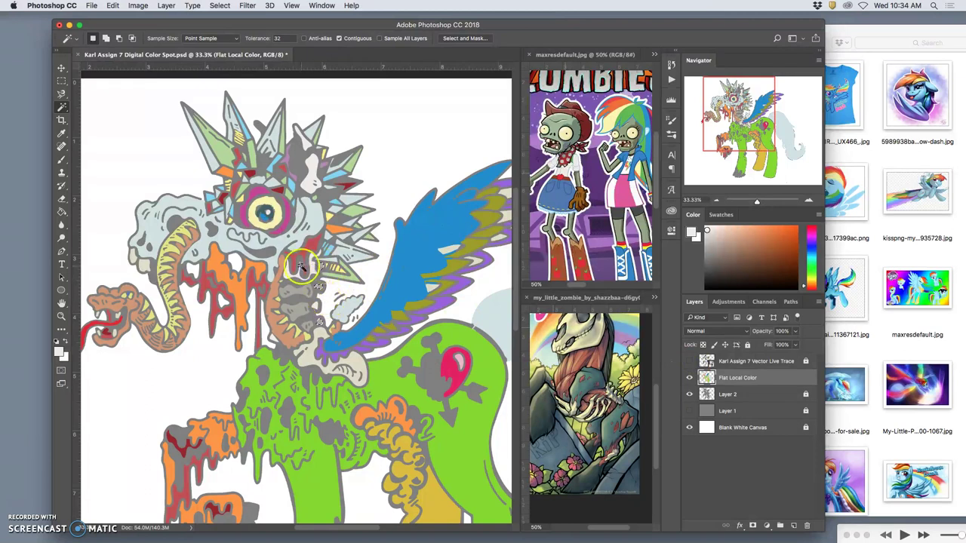
{"action": "left_click", "coordinate": [62, 212]}
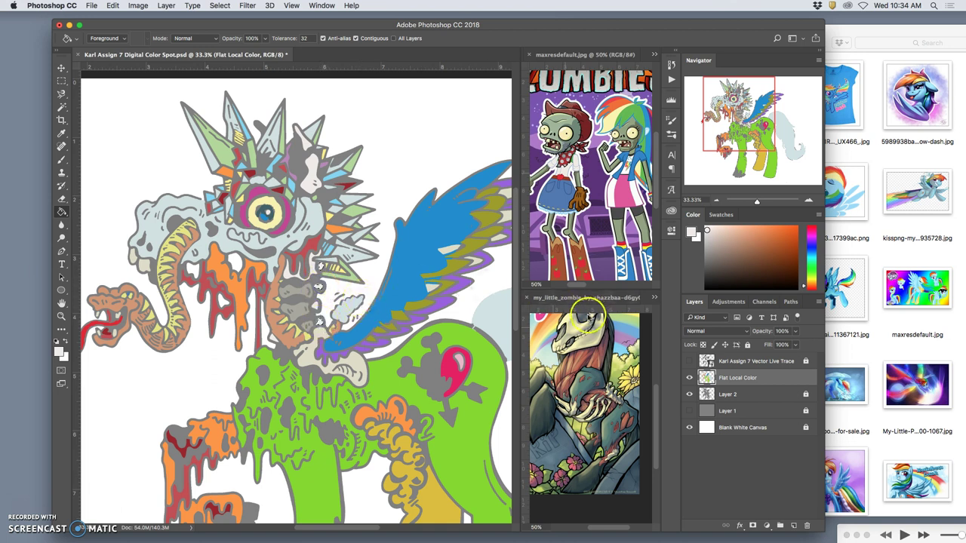
{"action": "left_click", "coordinate": [689, 361]}
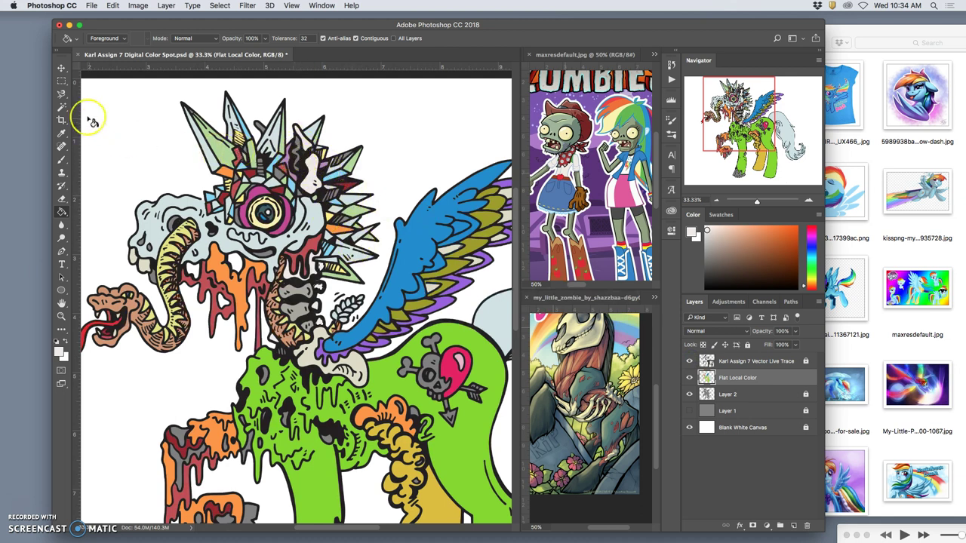
{"action": "left_click", "coordinate": [62, 107]}
{"action": "left_click", "coordinate": [739, 361]}
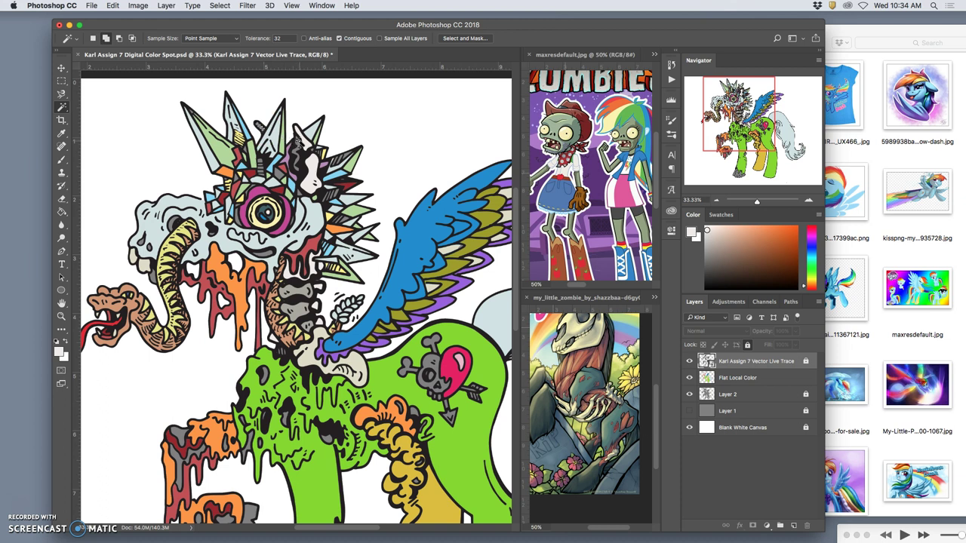
- Select the white spike and sample a dark red-brown from the zombie reference on Flat Local Color
{"action": "left_click", "coordinate": [314, 155]}
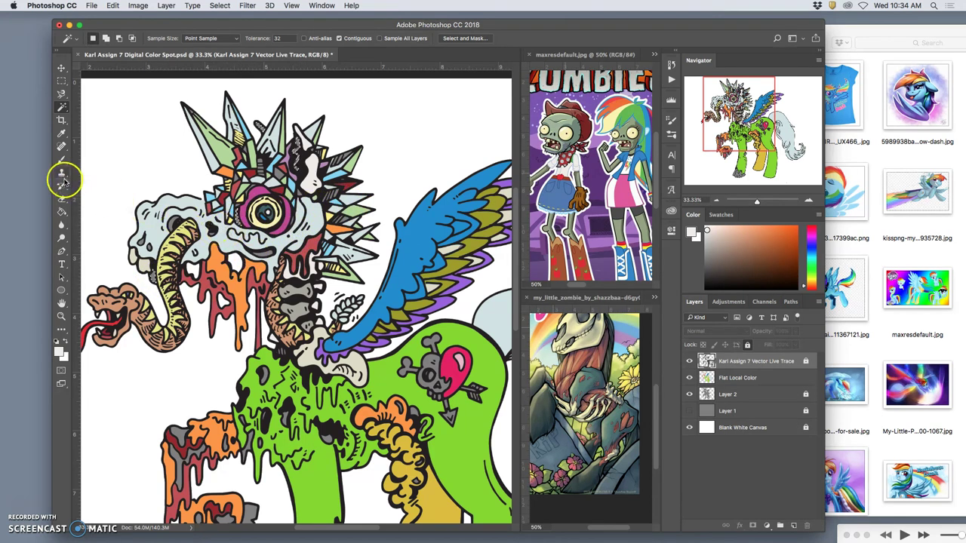
{"action": "left_click", "coordinate": [63, 210]}
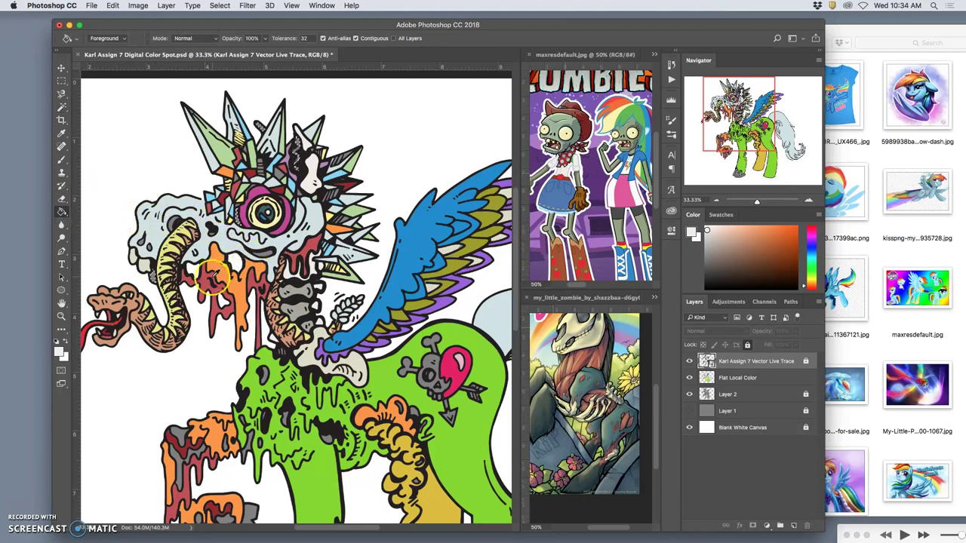
{"action": "left_click", "coordinate": [205, 279], "text": "alt"}
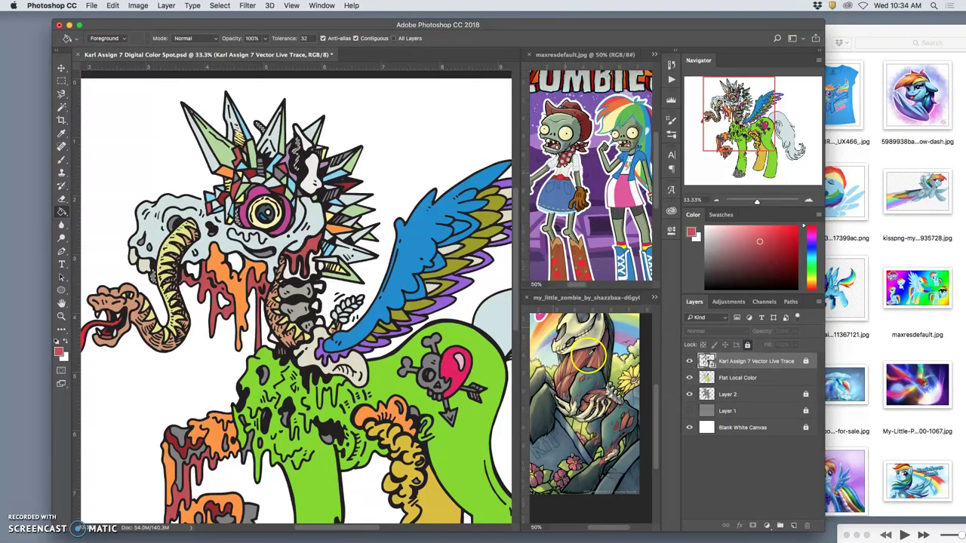
{"action": "left_click", "coordinate": [578, 365], "text": "alt"}
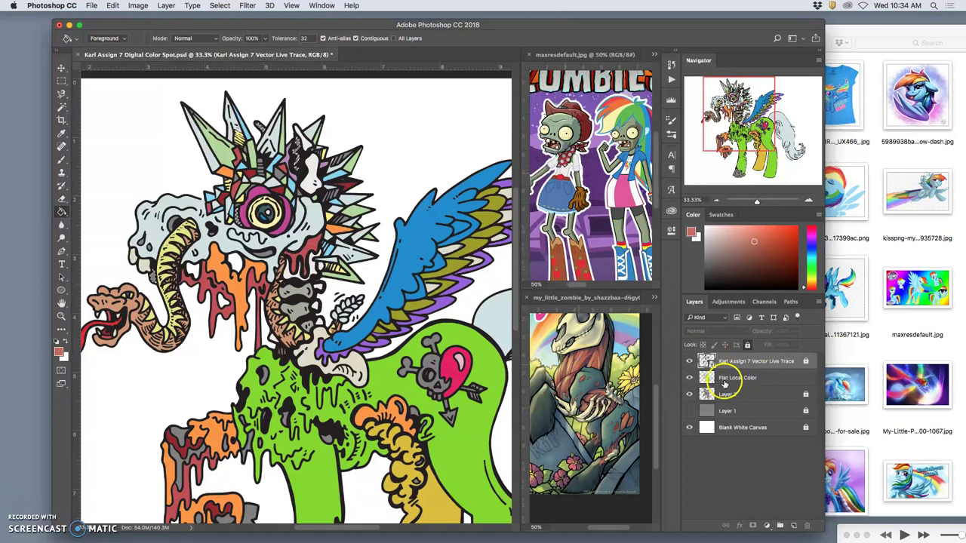
{"action": "left_click", "coordinate": [727, 379]}
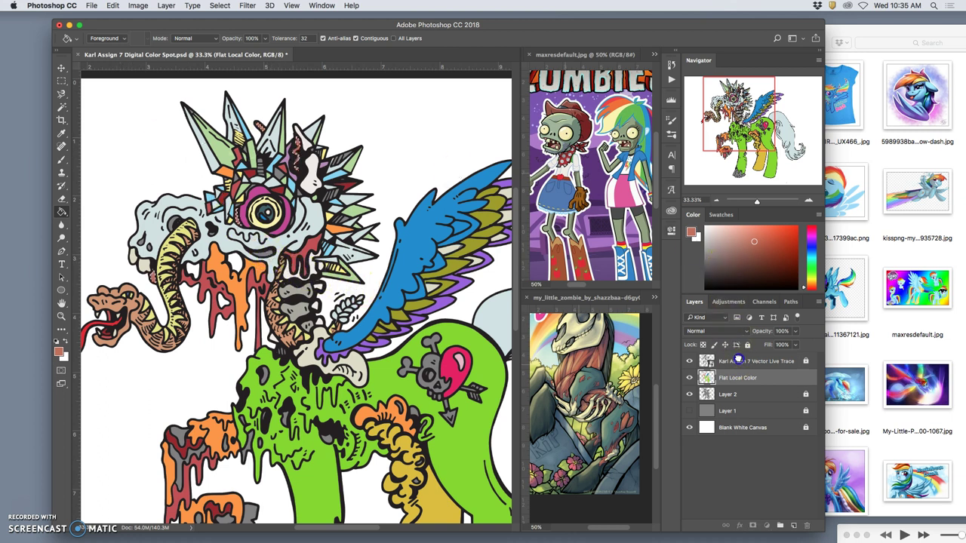
- Switch to the line-art layer and Magic Wand, then back to Paint Bucket on Flat Local Color
{"action": "left_click", "coordinate": [740, 361]}
{"action": "left_click", "coordinate": [61, 105]}
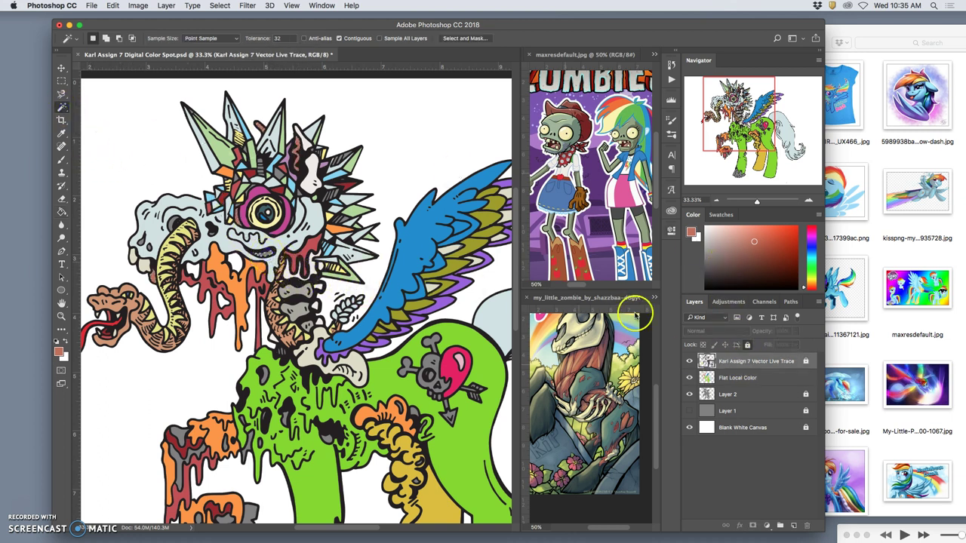
{"action": "left_click", "coordinate": [61, 212]}
{"action": "left_click", "coordinate": [731, 384]}
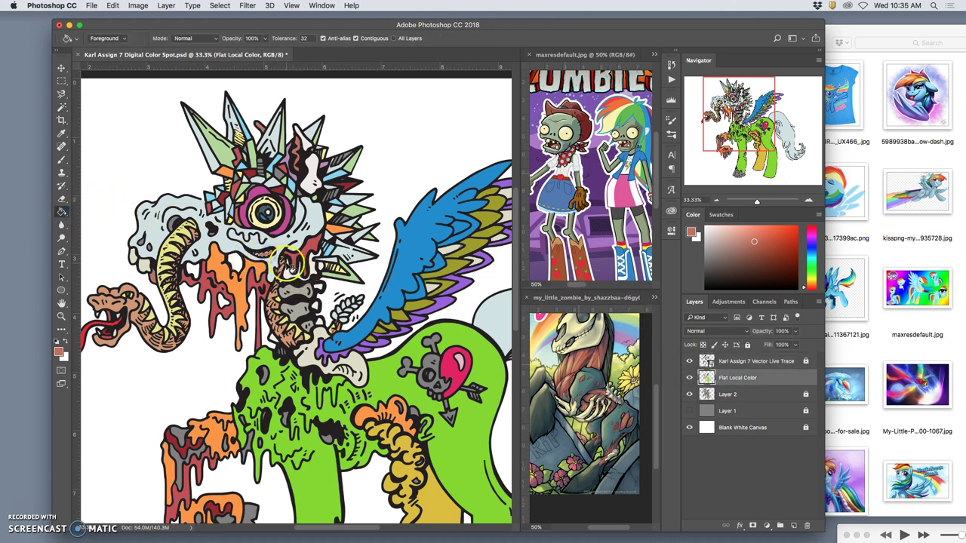
- Hide the black line art, fit the whole image on screen, and fill the lower curly lobes gold
{"action": "left_click", "coordinate": [698, 376]}
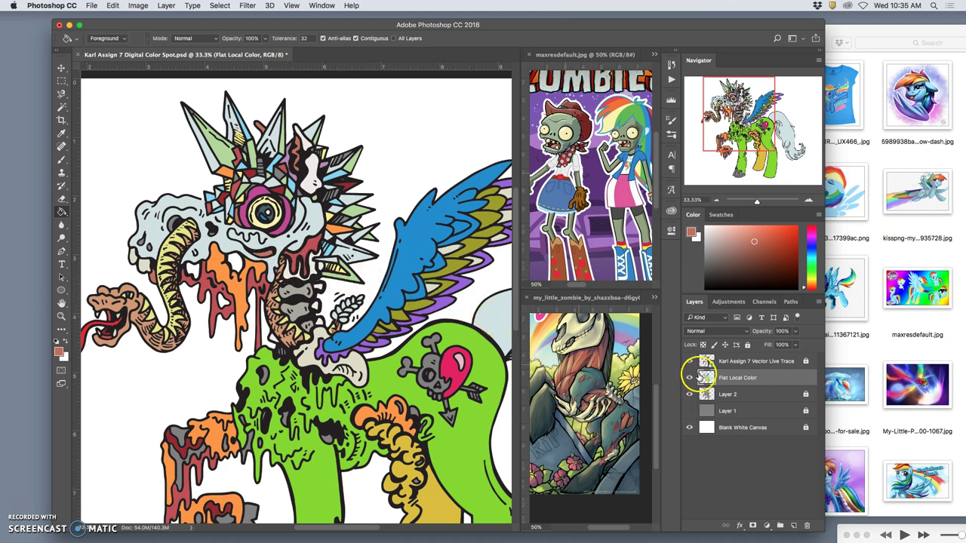
{"action": "left_click", "coordinate": [689, 362]}
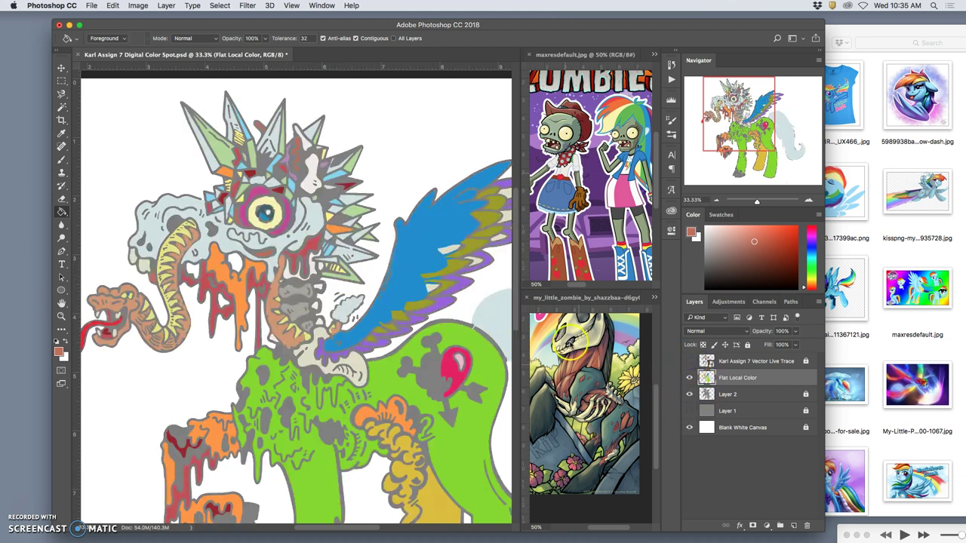
{"action": "key", "text": "super+0"}
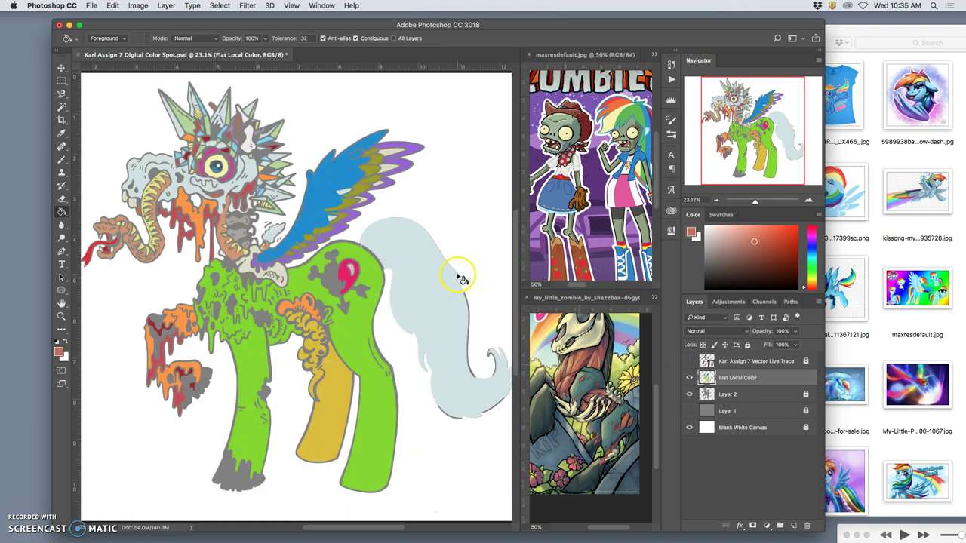
{"action": "left_click", "coordinate": [320, 356]}
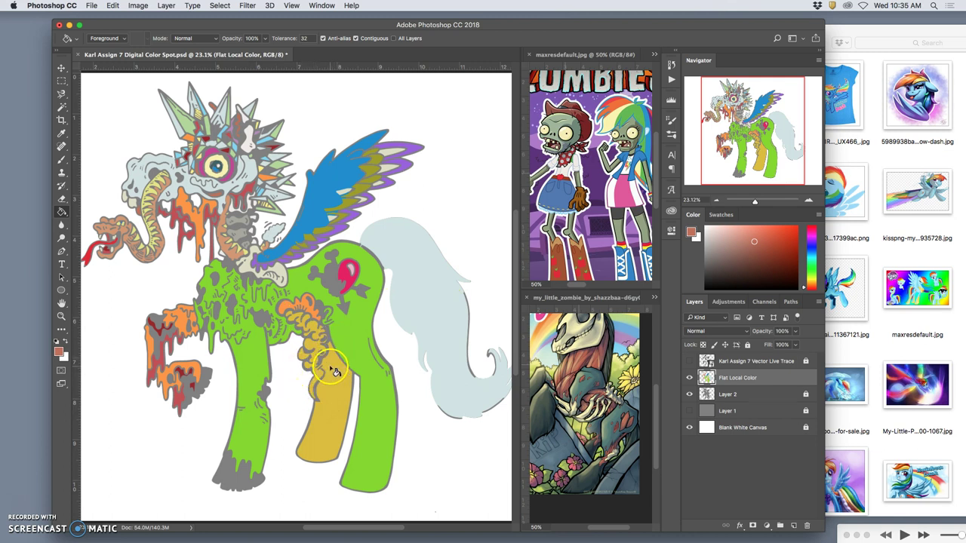
- Erase the stray gold spilling past the lobe outline with the Eraser
{"action": "scroll", "coordinate": [333, 371], "scroll_direction": "up", "scroll_amount": 4}
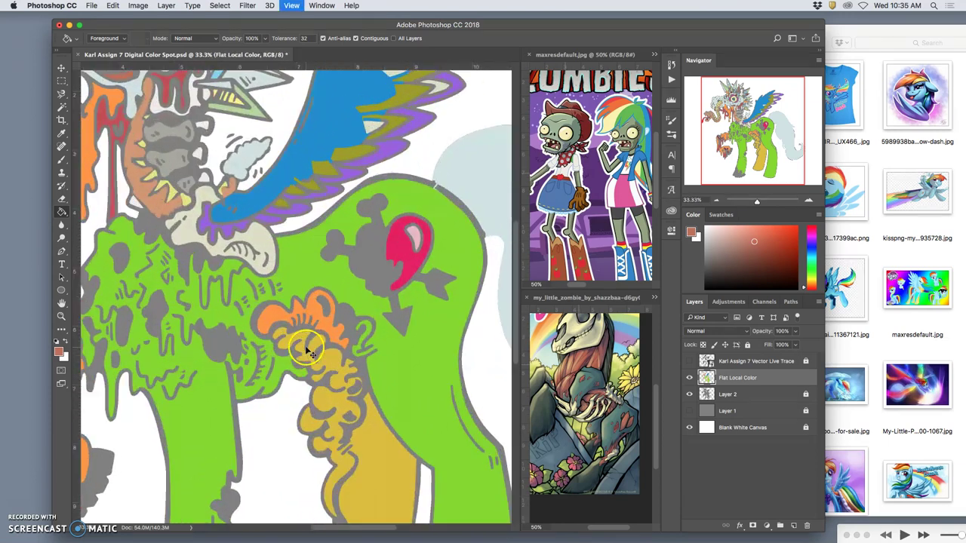
{"action": "scroll", "coordinate": [309, 353], "scroll_direction": "down", "scroll_amount": 3}
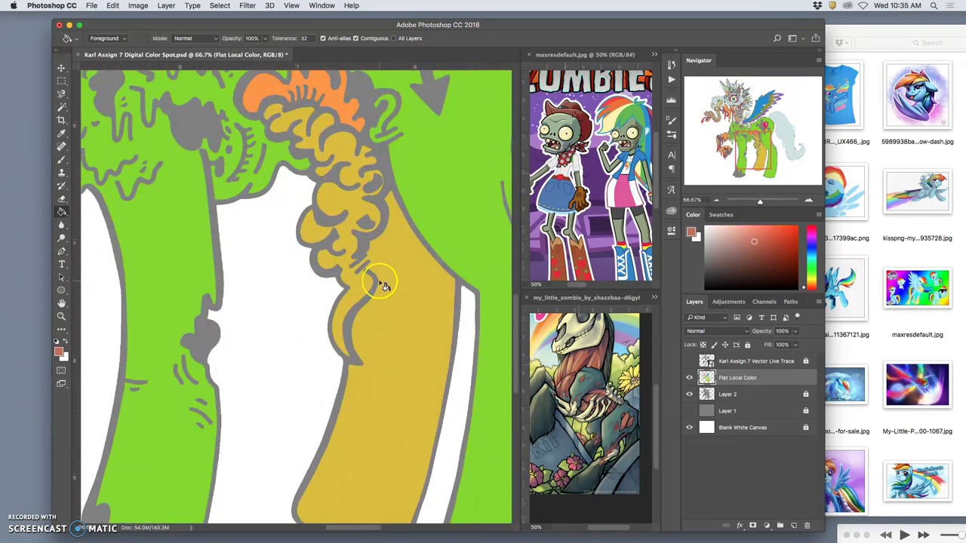
{"action": "left_click", "coordinate": [61, 198]}
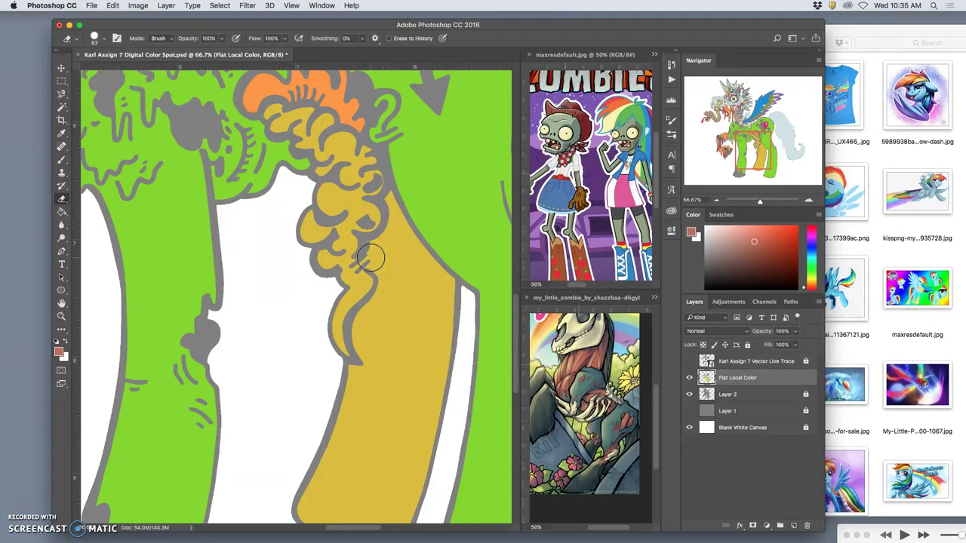
{"action": "left_click", "coordinate": [363, 257]}
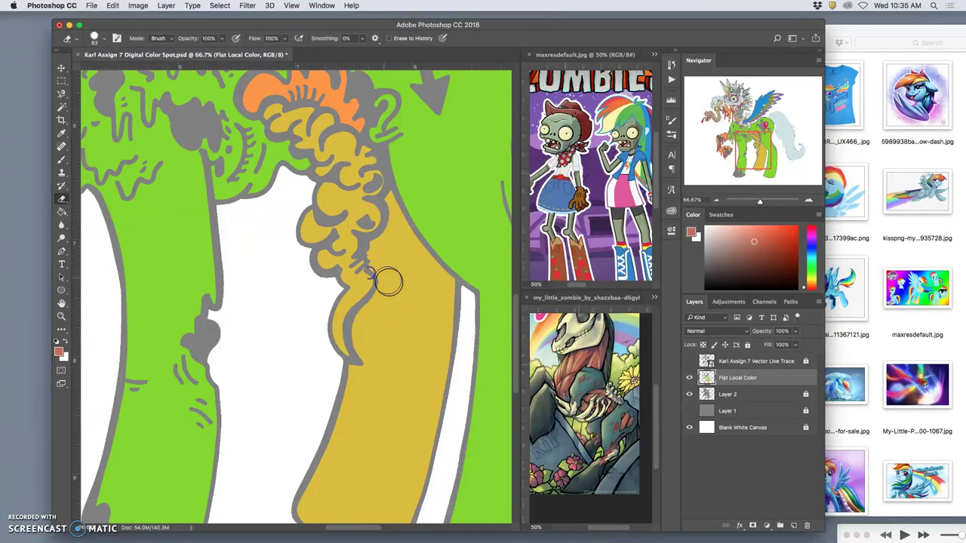
{"action": "left_click", "coordinate": [357, 257]}
{"action": "left_click_drag", "start_coordinate": [357, 256], "coordinate": [366, 261]}
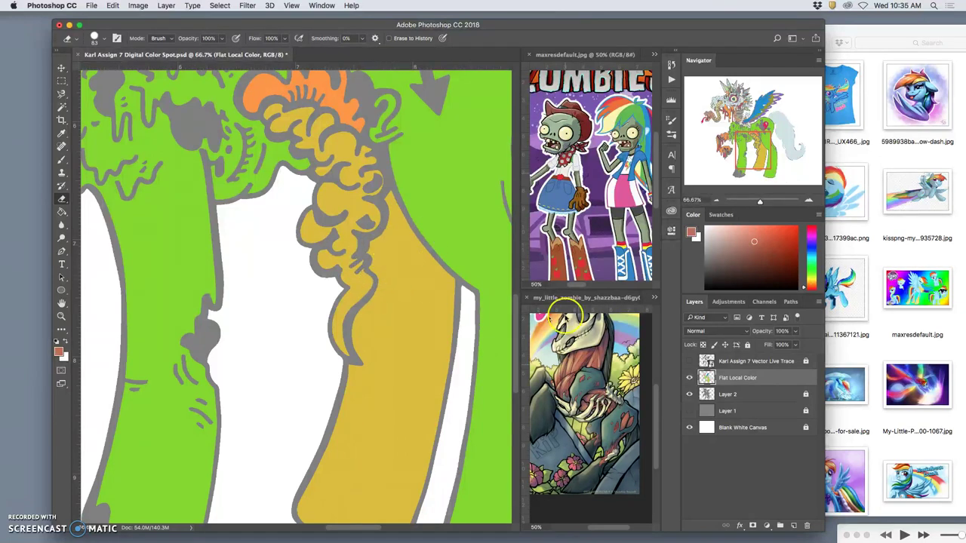
- Try moving layers up the stack and toggle the line art on and off to check edges
{"action": "mouse_move", "coordinate": [713, 393]}
{"action": "left_mouse_down"}
{"action": "mouse_move", "coordinate": [744, 392]}
{"action": "mouse_move", "coordinate": [692, 365]}
{"action": "left_mouse_up"}
{"action": "left_click", "coordinate": [690, 362]}
{"action": "left_click", "coordinate": [690, 363]}
{"action": "left_click_drag", "start_coordinate": [728, 412], "coordinate": [729, 383]}
{"action": "left_click", "coordinate": [63, 158]}
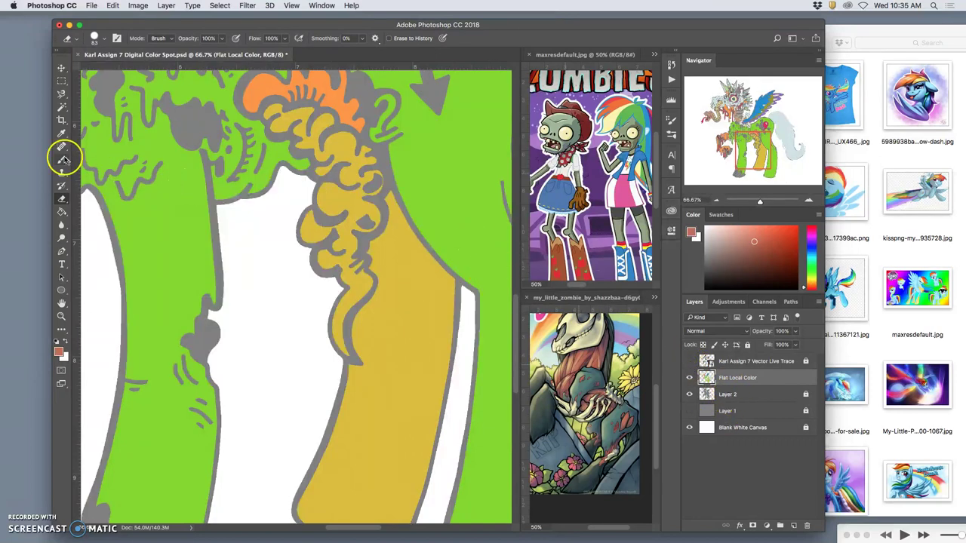
- Fill the gold curly lobes with pink using the Paint Bucket, then zoom out
{"action": "left_click", "coordinate": [62, 211]}
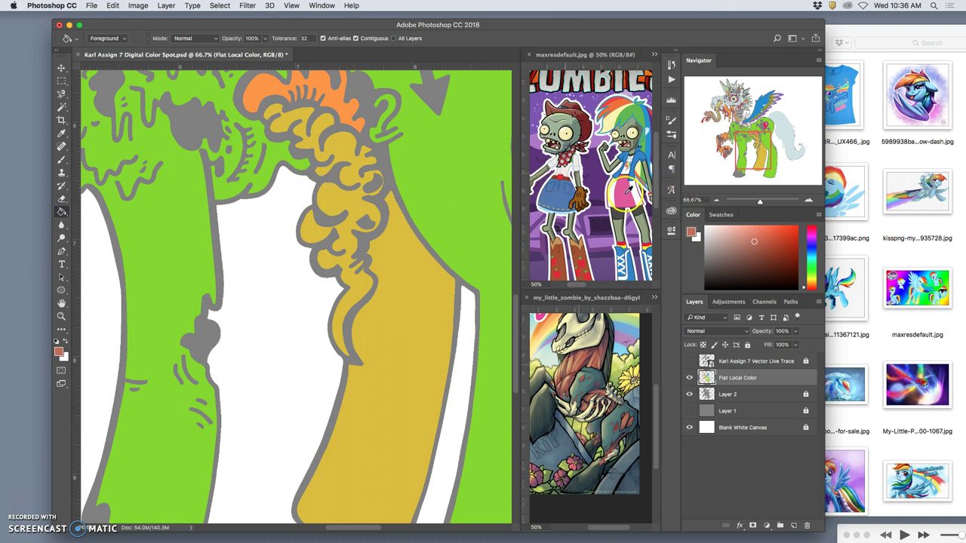
{"action": "left_click", "coordinate": [345, 204]}
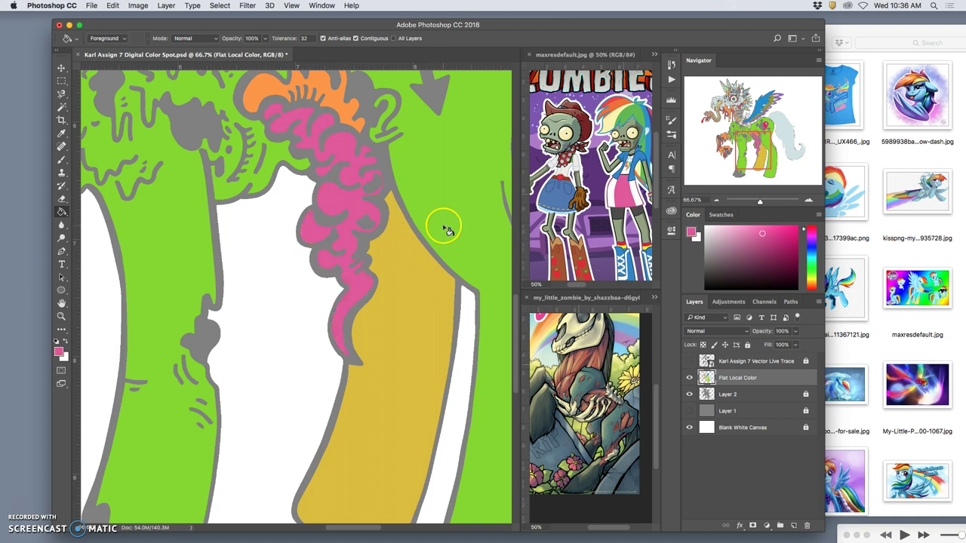
{"action": "key", "text": "super+minus"}
{"action": "key", "text": "super+minus"}
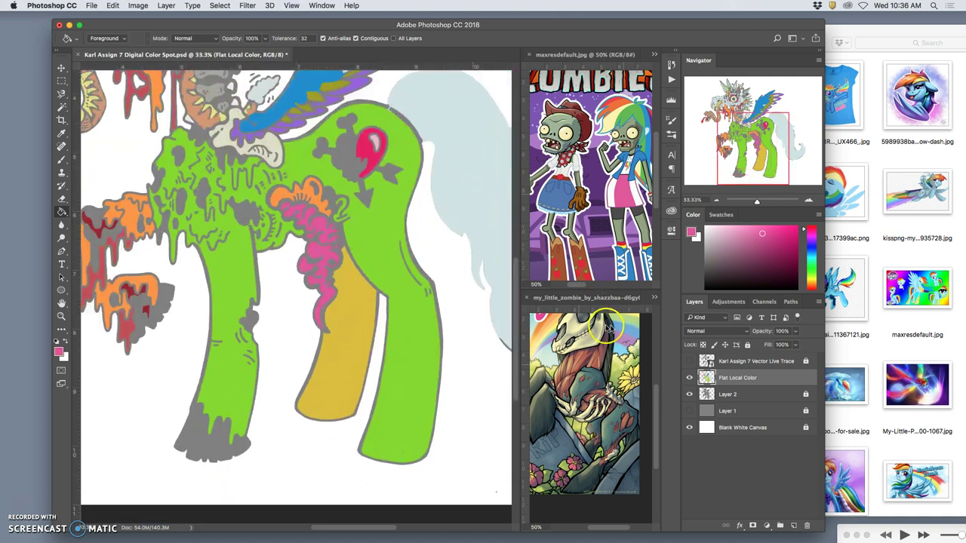
{"action": "scroll", "coordinate": [357, 295], "scroll_direction": "left", "scroll_amount": 2}
{"action": "scroll", "coordinate": [356, 295], "scroll_direction": "up", "scroll_amount": 1}
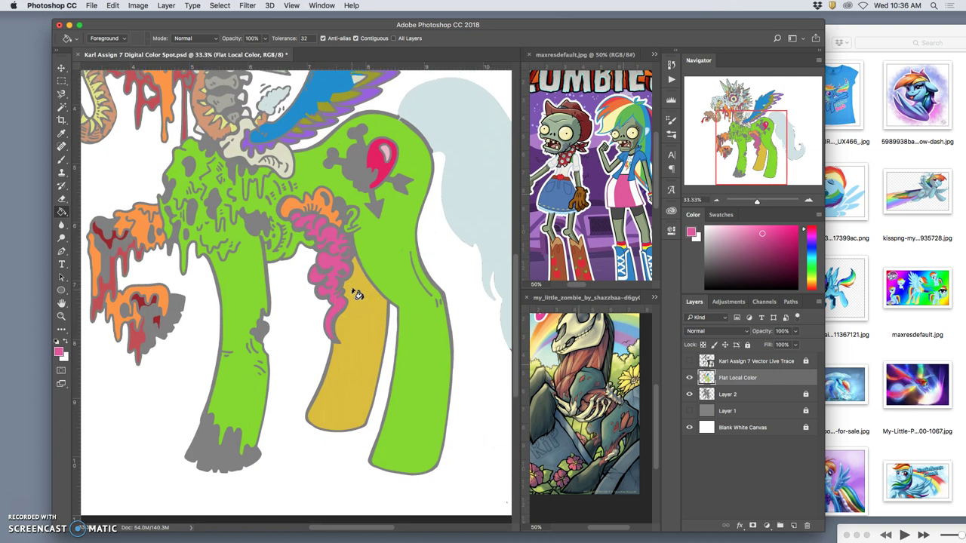
- Show the black line art and Magic Wand-select the skull areas on the line-art layer
{"action": "left_click", "coordinate": [689, 361]}
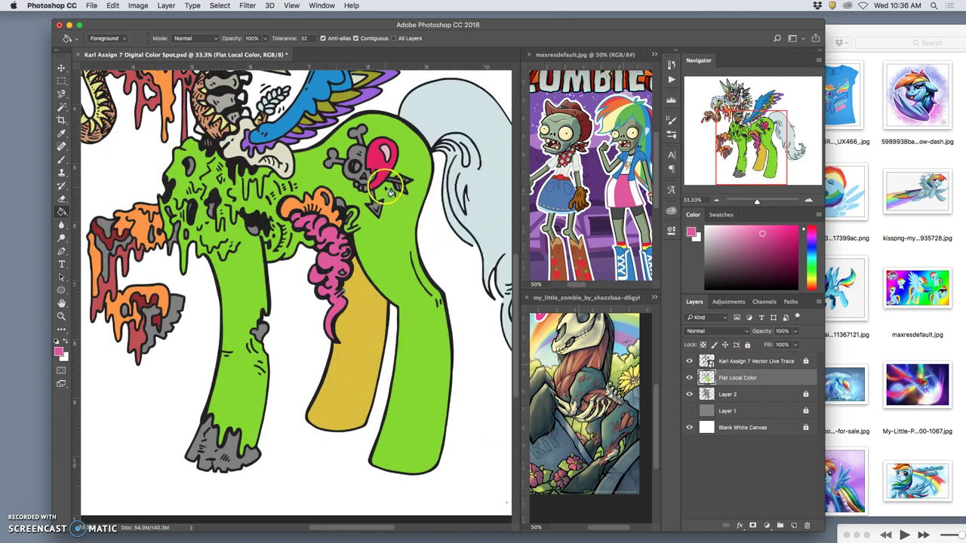
{"action": "left_click", "coordinate": [62, 108]}
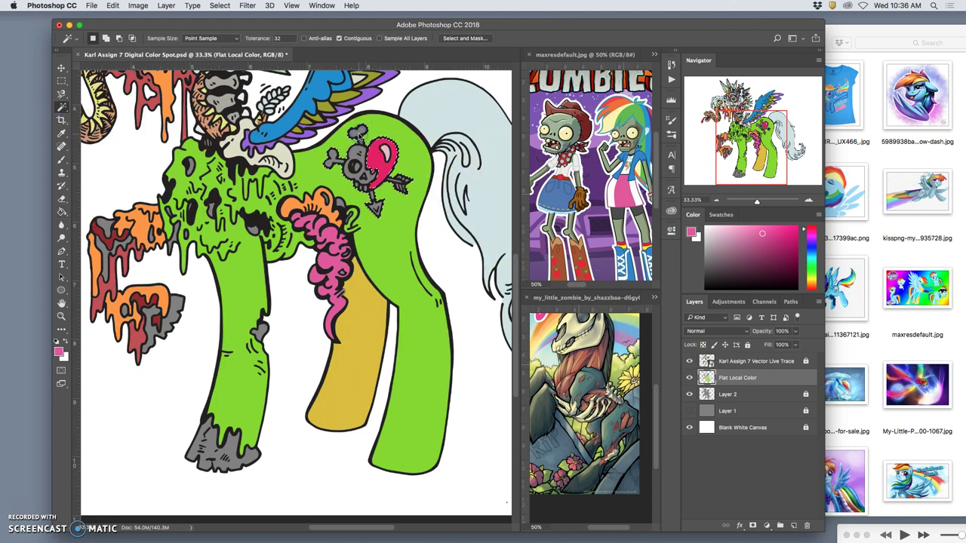
{"action": "left_click", "coordinate": [724, 361]}
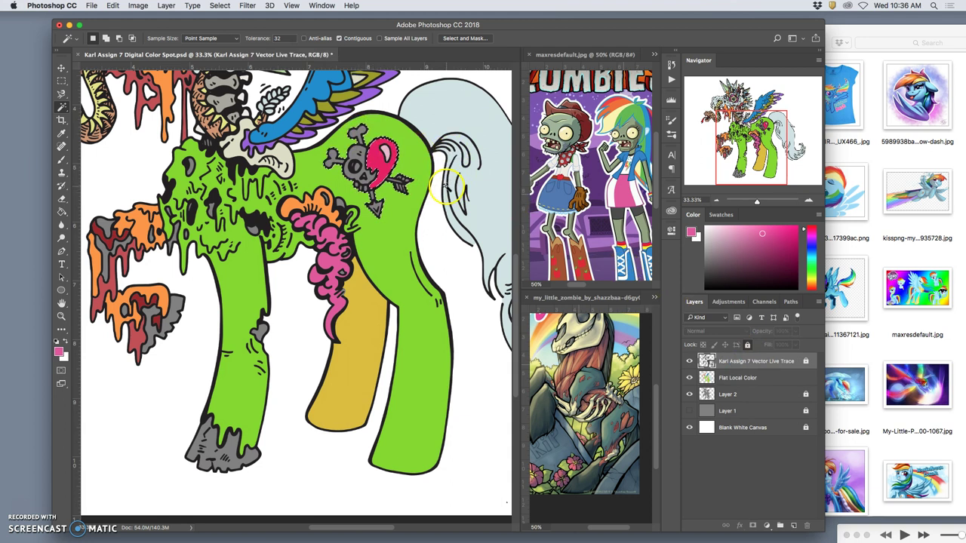
{"action": "left_click", "coordinate": [195, 174], "text": "shift"}
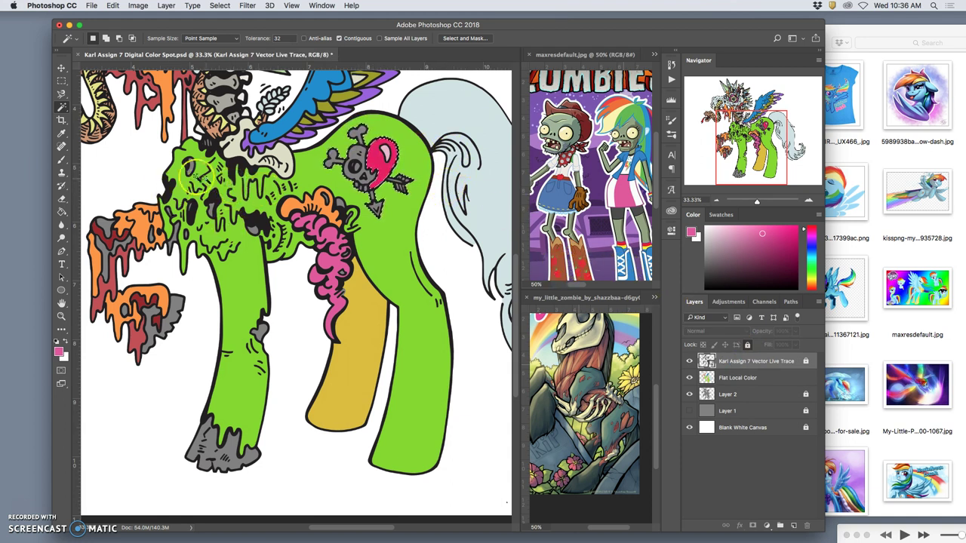
- Take the Paint Bucket, sample a pale bone colour from the artwork, and target Flat Local Color
{"action": "left_click", "coordinate": [61, 211]}
{"action": "scroll", "coordinate": [254, 165], "scroll_direction": "up", "scroll_amount": 2}
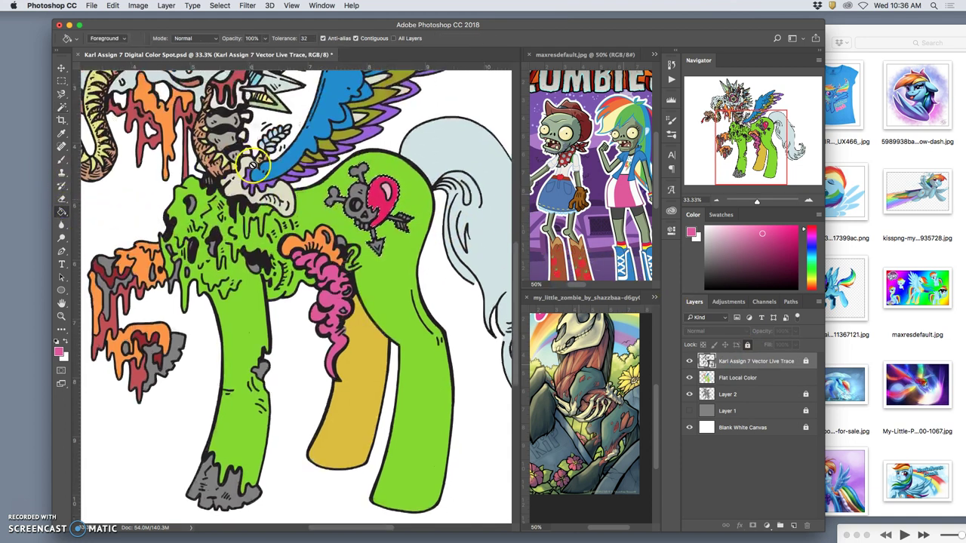
{"action": "scroll", "coordinate": [254, 165], "scroll_direction": "up", "scroll_amount": 3}
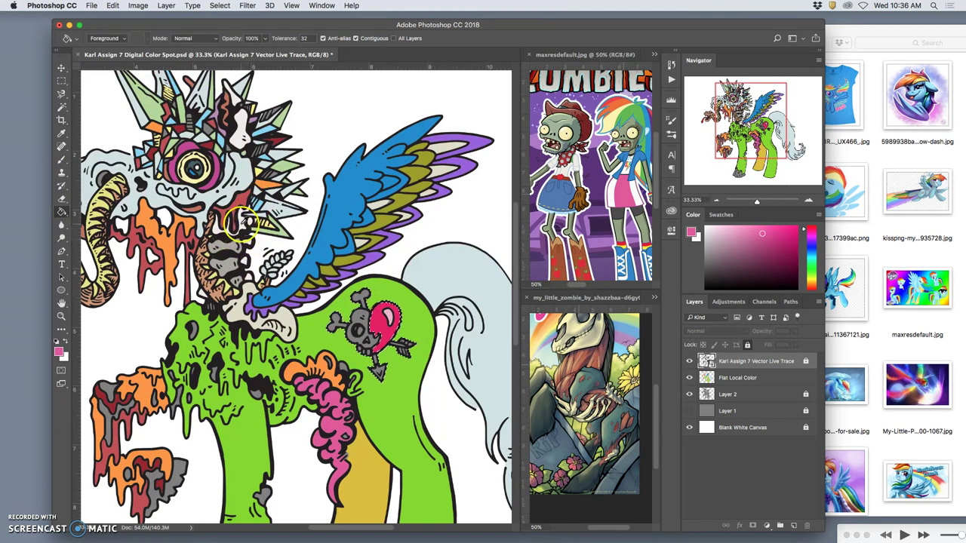
{"action": "left_click", "coordinate": [240, 310], "text": "alt"}
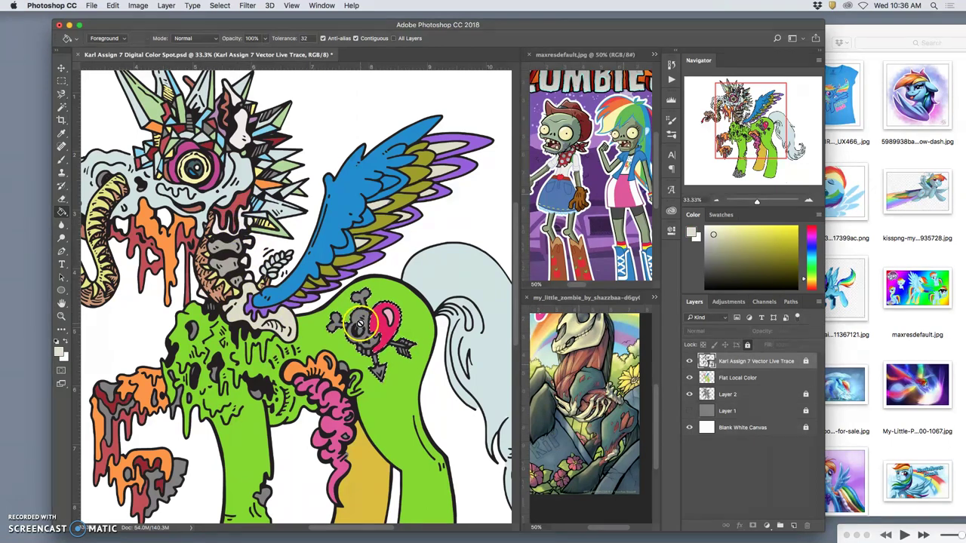
{"action": "left_click", "coordinate": [735, 377]}
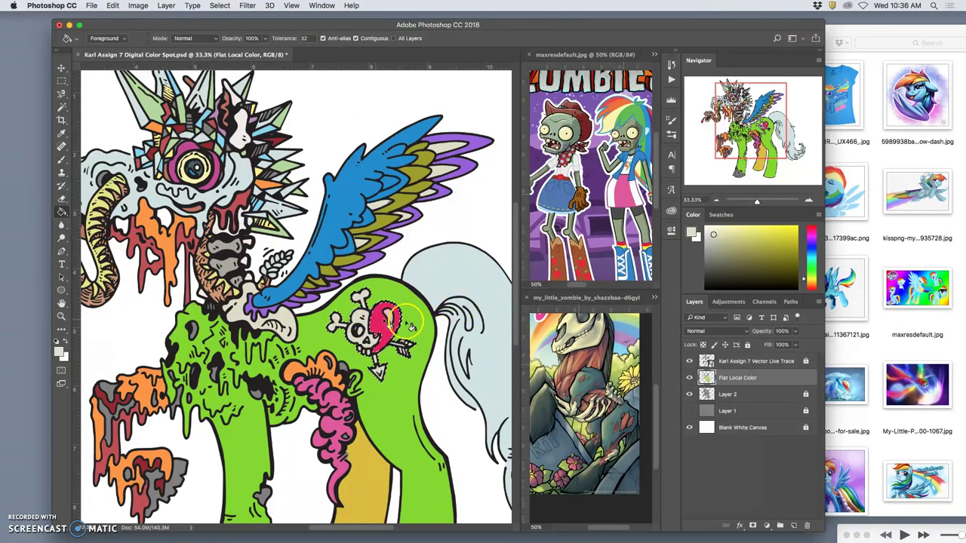
{"action": "scroll", "coordinate": [419, 332], "scroll_direction": "left", "scroll_amount": 5}
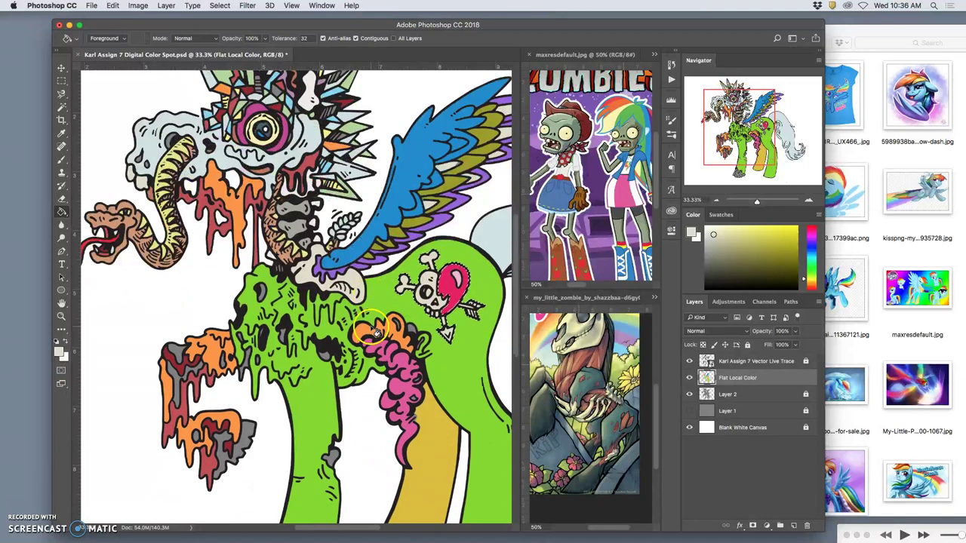
{"action": "scroll", "coordinate": [375, 332], "scroll_direction": "down", "scroll_amount": 2}
{"action": "scroll", "coordinate": [375, 332], "scroll_direction": "down", "scroll_amount": 3}
{"action": "scroll", "coordinate": [370, 329], "scroll_direction": "right", "scroll_amount": 1}
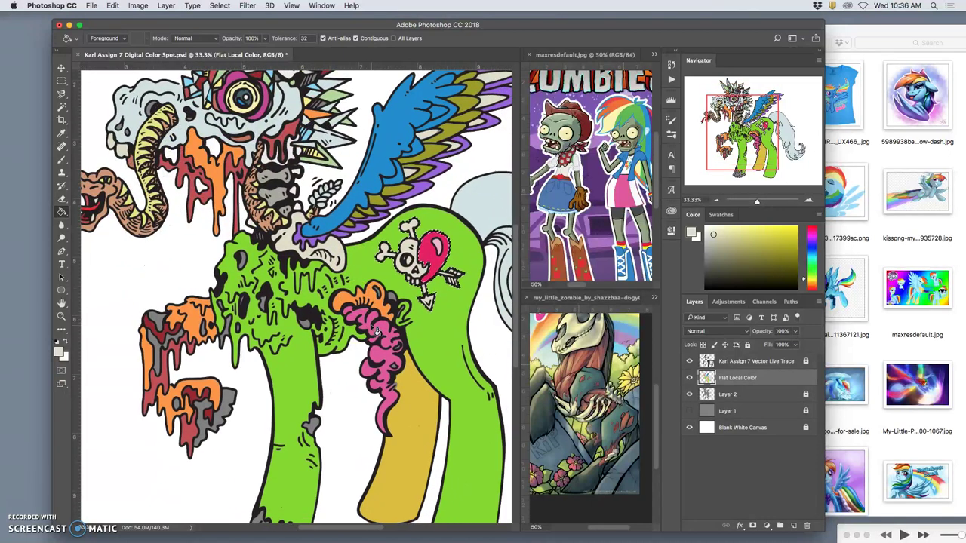
{"action": "scroll", "coordinate": [368, 326], "scroll_direction": "down", "scroll_amount": 3}
{"action": "scroll", "coordinate": [365, 327], "scroll_direction": "right", "scroll_amount": 1}
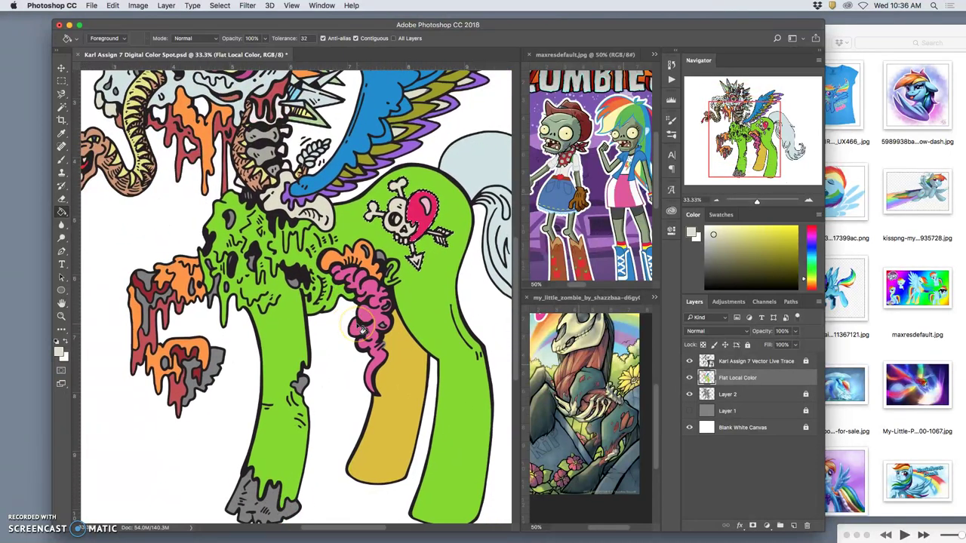
{"action": "scroll", "coordinate": [363, 330], "scroll_direction": "right", "scroll_amount": 7}
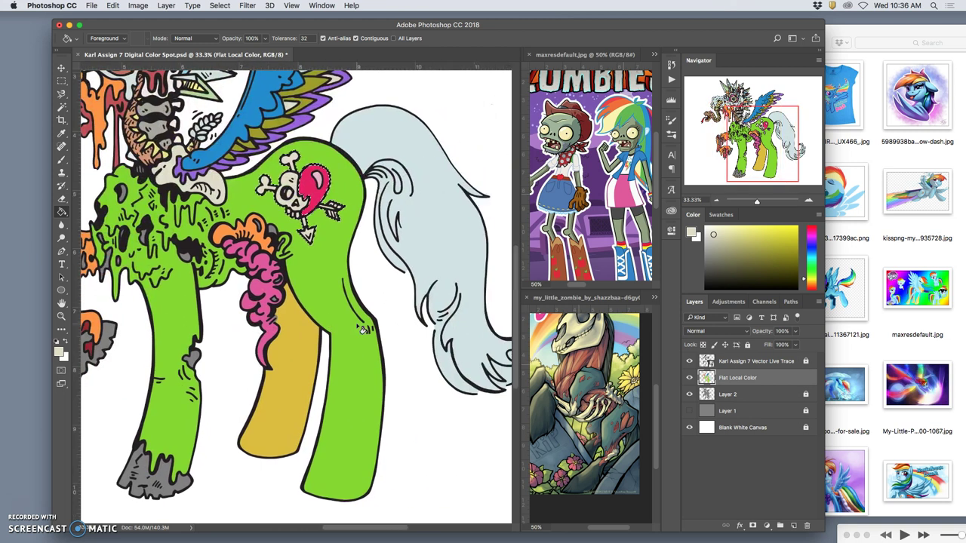
{"action": "scroll", "coordinate": [363, 329], "scroll_direction": "down", "scroll_amount": 2}
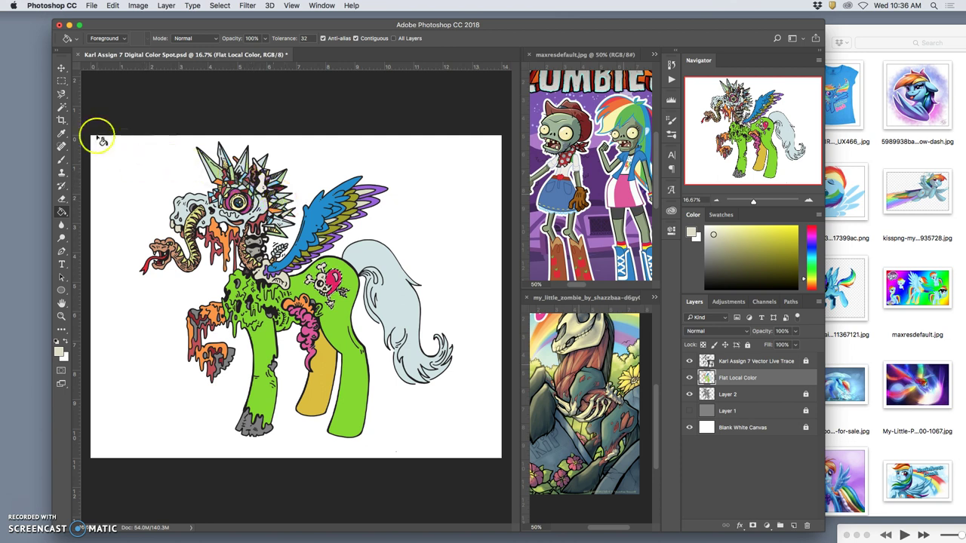
- Zoom in on the wing and ready the Magic Wand on the line-art layer
{"action": "left_click", "coordinate": [63, 93]}
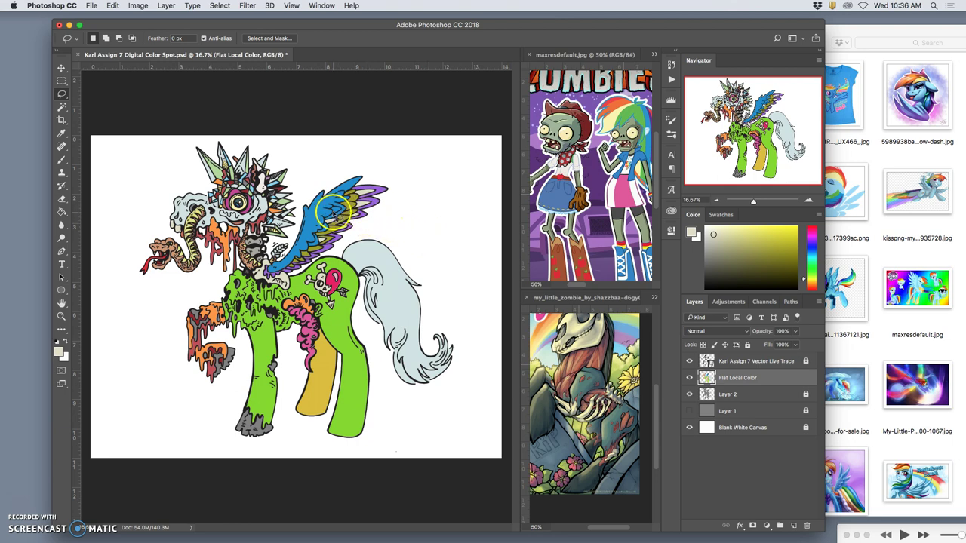
{"action": "key", "text": "super+equal"}
{"action": "key", "text": "super+equal"}
{"action": "key", "text": "super+equal"}
{"action": "key", "text": "super+equal"}
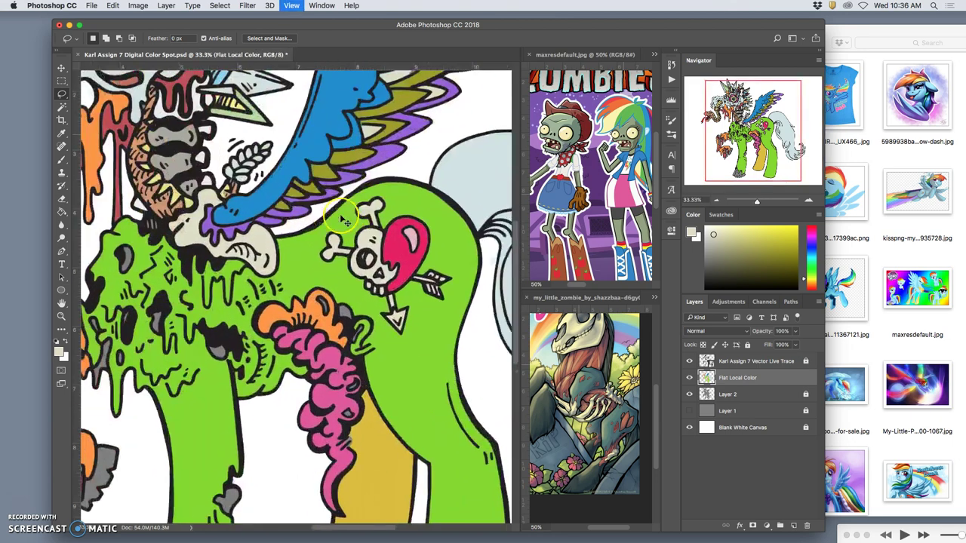
{"action": "scroll", "coordinate": [370, 215], "scroll_direction": "down", "scroll_amount": 10}
{"action": "scroll", "coordinate": [370, 216], "scroll_direction": "right", "scroll_amount": 3}
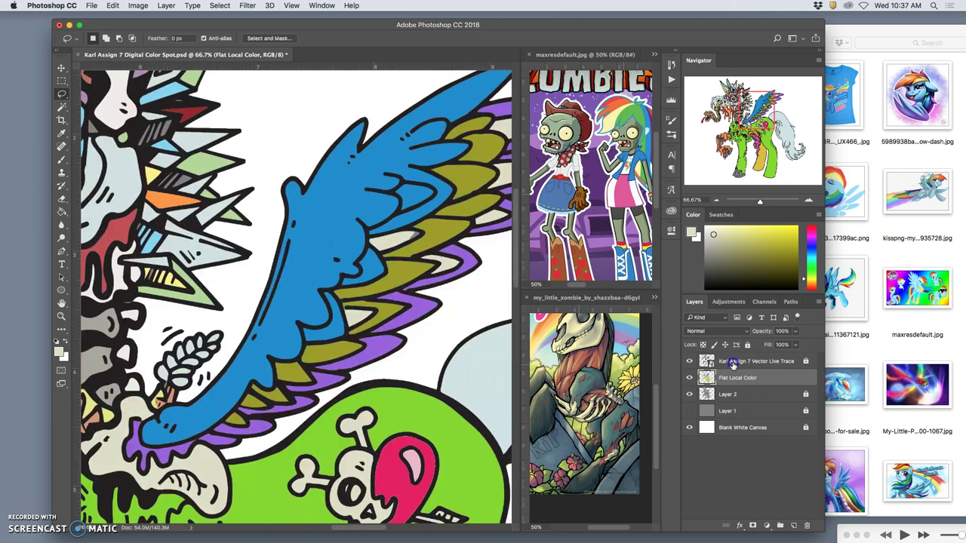
{"action": "left_click", "coordinate": [735, 362]}
{"action": "left_click", "coordinate": [62, 106]}
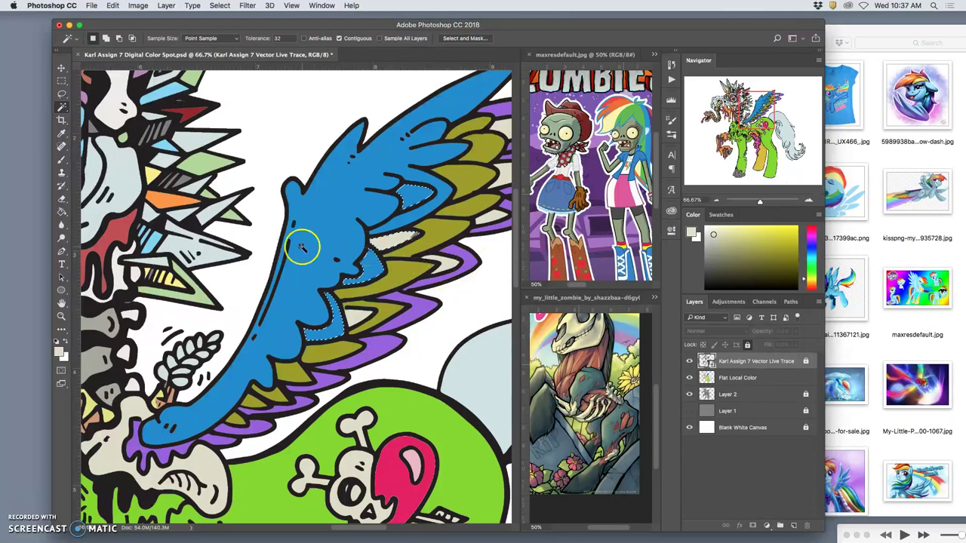
- Sample a tan from the zombie reference for Paint Bucket filling on Flat Local Color
{"action": "left_click", "coordinate": [61, 211]}
{"action": "left_click", "coordinate": [759, 379]}
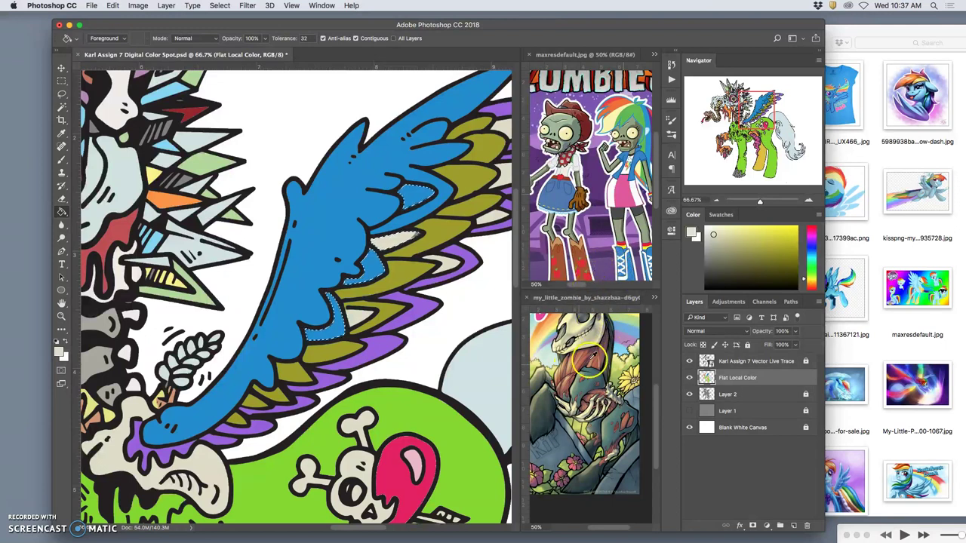
{"action": "left_click", "coordinate": [572, 364], "text": "alt"}
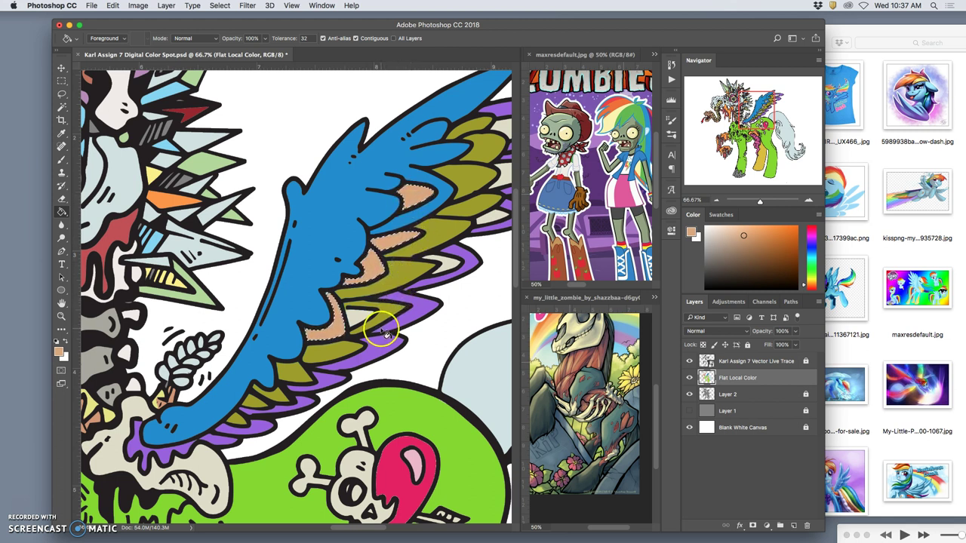
{"action": "scroll", "coordinate": [407, 321], "scroll_direction": "right", "scroll_amount": 5}
{"action": "scroll", "coordinate": [407, 320], "scroll_direction": "up", "scroll_amount": 1}
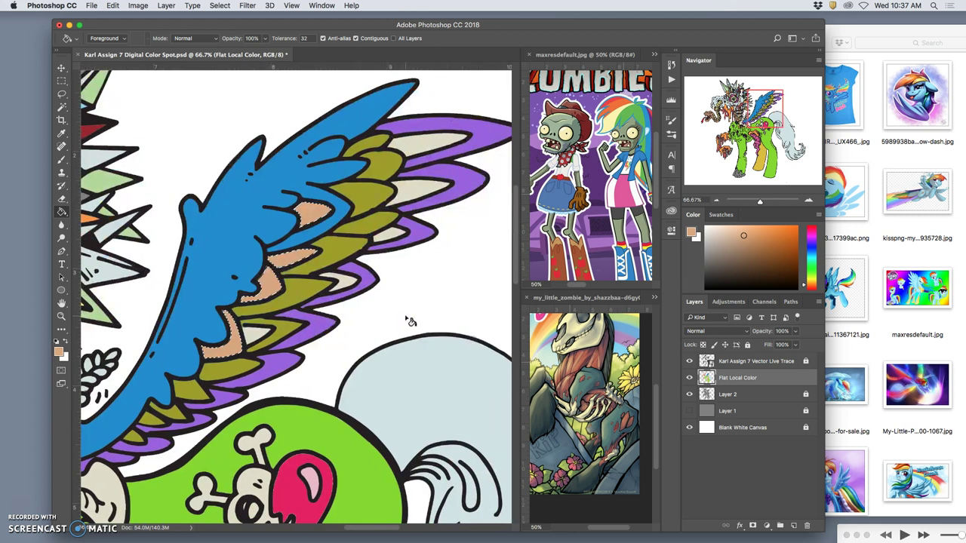
- Pan around the pony to inspect the flat colour fills
{"action": "scroll", "coordinate": [410, 319], "scroll_direction": "down", "scroll_amount": 1}
{"action": "scroll", "coordinate": [395, 314], "scroll_direction": "left", "scroll_amount": 5}
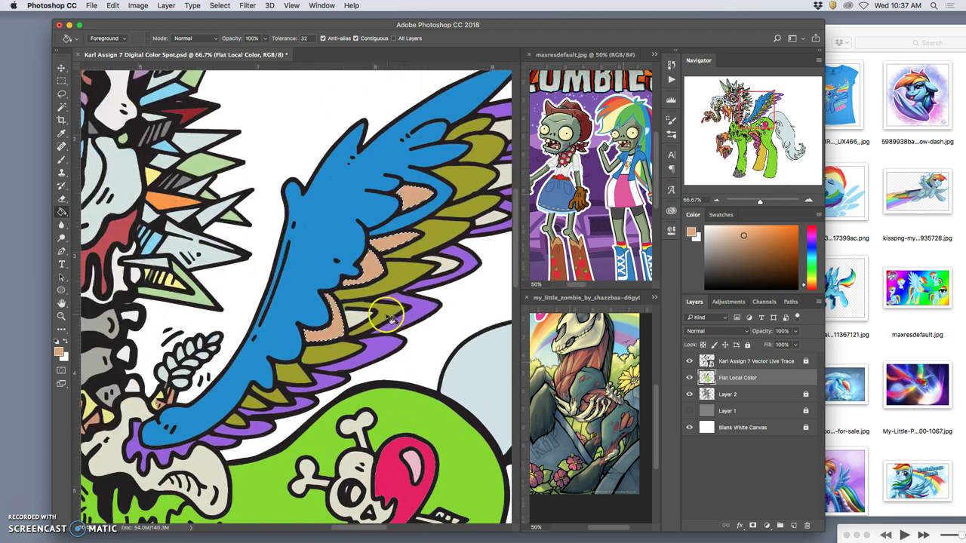
{"action": "left_click", "coordinate": [386, 319]}
{"action": "scroll", "coordinate": [386, 320], "scroll_direction": "down", "scroll_amount": 3}
{"action": "scroll", "coordinate": [374, 316], "scroll_direction": "left", "scroll_amount": 5}
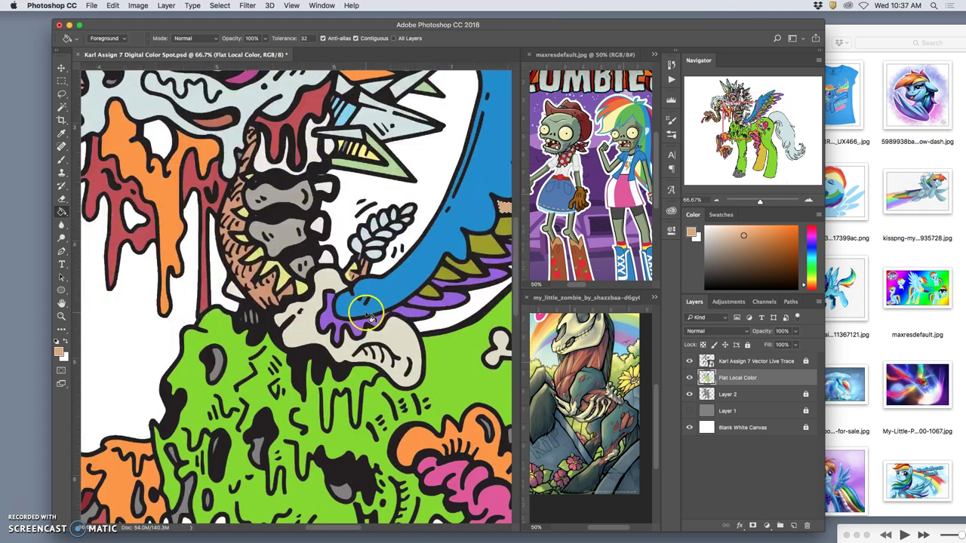
{"action": "scroll", "coordinate": [370, 316], "scroll_direction": "down", "scroll_amount": 4}
{"action": "scroll", "coordinate": [370, 317], "scroll_direction": "left", "scroll_amount": 5}
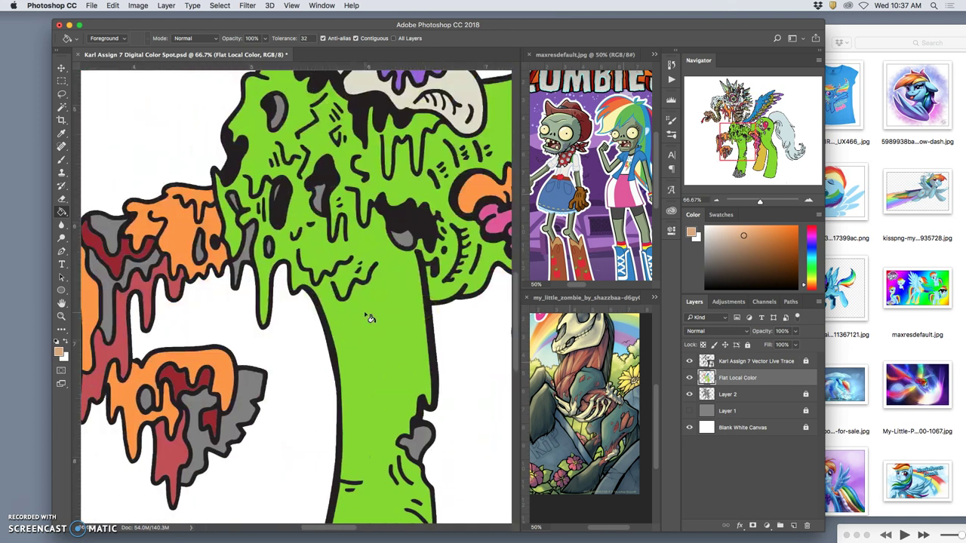
{"action": "scroll", "coordinate": [370, 317], "scroll_direction": "up", "scroll_amount": 5}
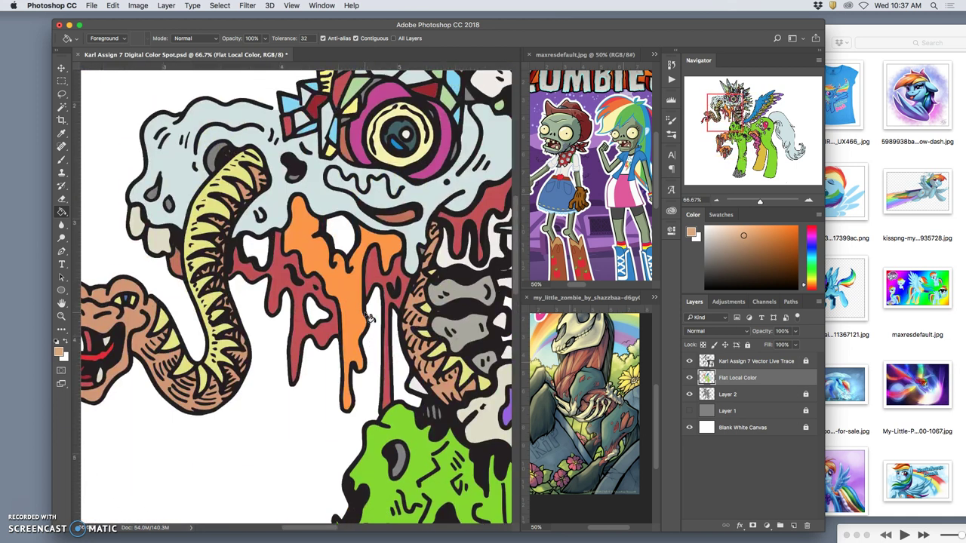
{"action": "scroll", "coordinate": [370, 318], "scroll_direction": "right", "scroll_amount": 4}
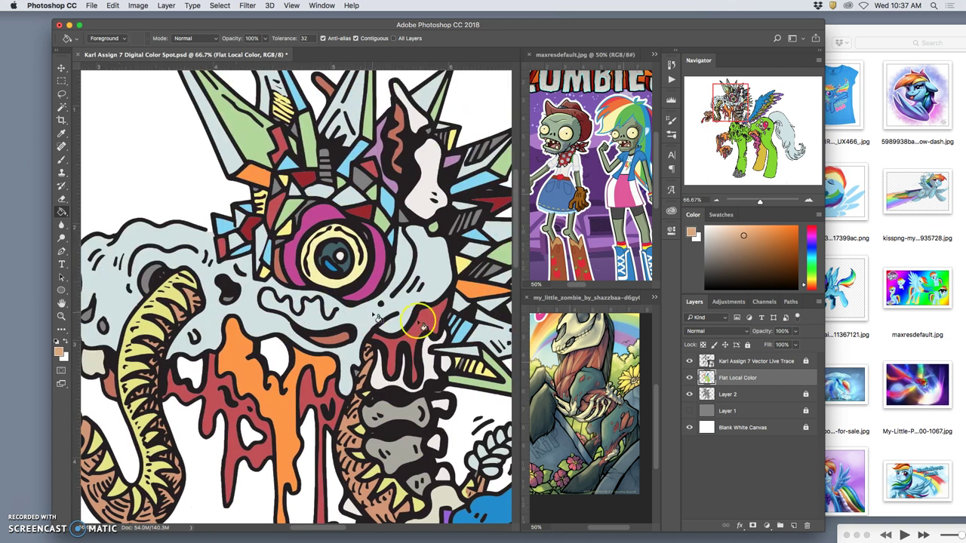
- Turn on grey Layer 1 as a backdrop and zoom out to view the whole pony
{"action": "left_click_drag", "start_coordinate": [723, 378], "coordinate": [725, 389]}
{"action": "left_click", "coordinate": [688, 411]}
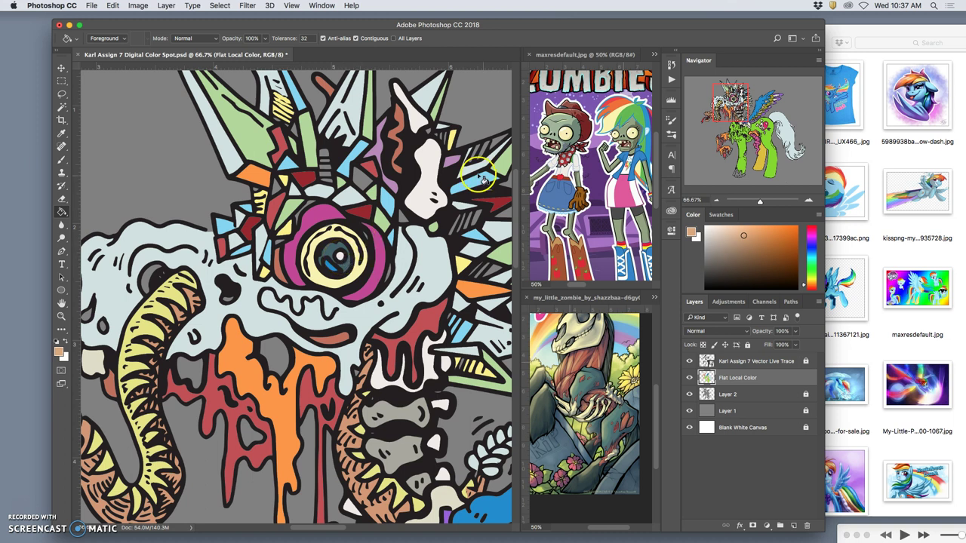
{"action": "left_click", "coordinate": [427, 175]}
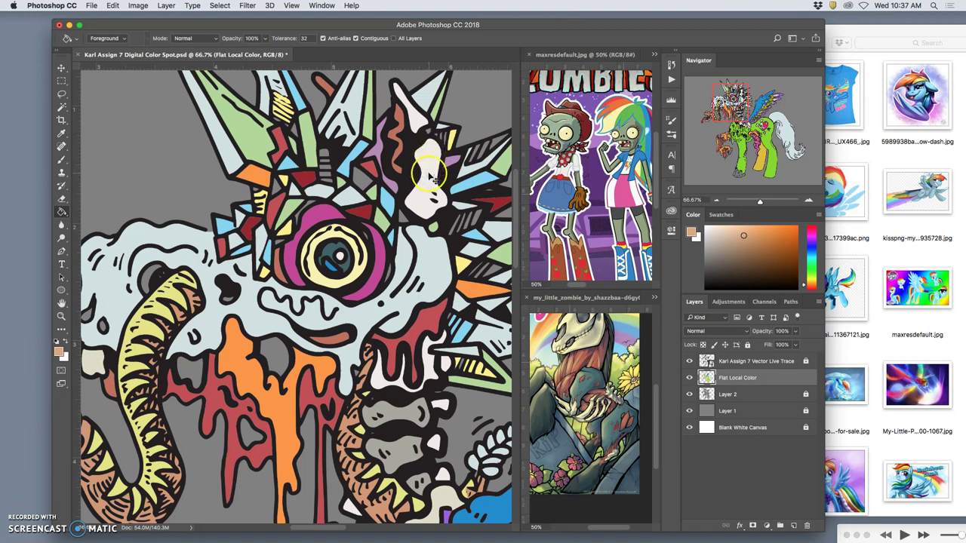
{"action": "key", "text": "super+minus"}
{"action": "key", "text": "super+minus"}
{"action": "key", "text": "super+minus"}
{"action": "key", "text": "super+minus"}
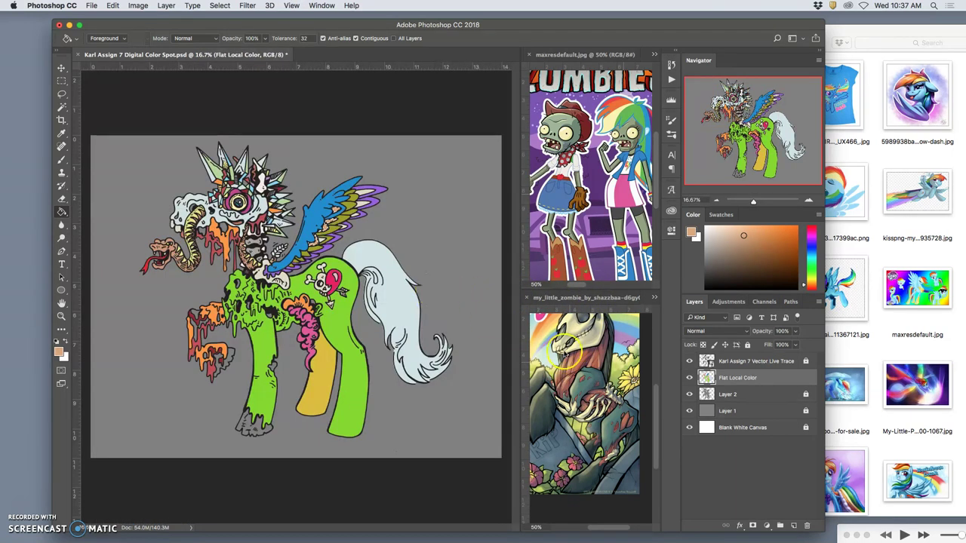
- Compare the art with the grey background on and off, then add a new layer above Layer 1
{"action": "left_click", "coordinate": [689, 410]}
{"action": "left_click", "coordinate": [688, 410]}
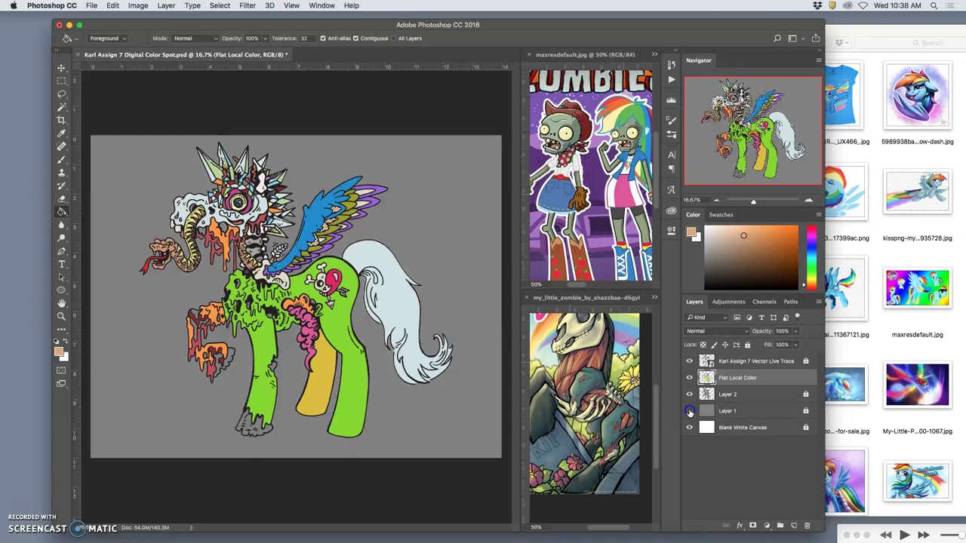
{"action": "left_click", "coordinate": [689, 410]}
{"action": "left_click", "coordinate": [689, 410]}
{"action": "left_click", "coordinate": [765, 420]}
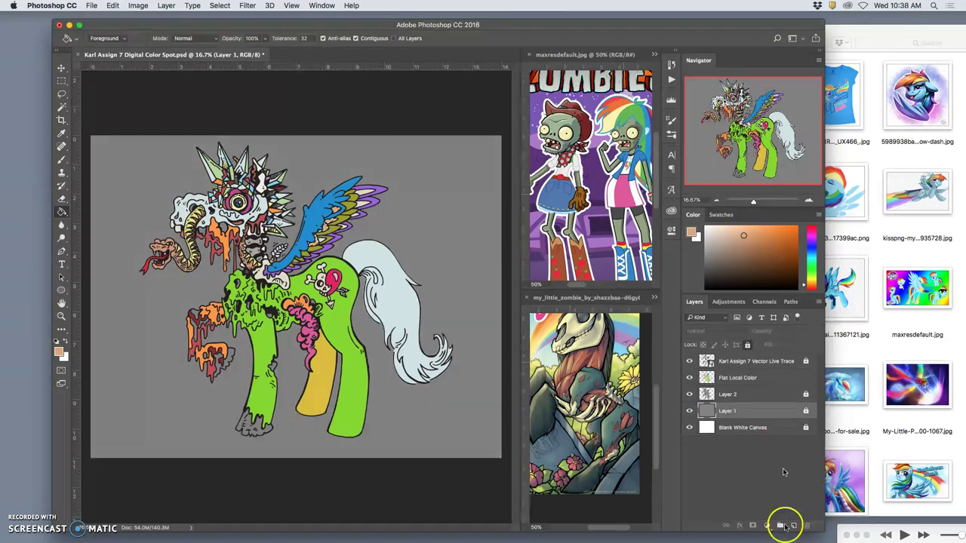
{"action": "left_click", "coordinate": [793, 525]}
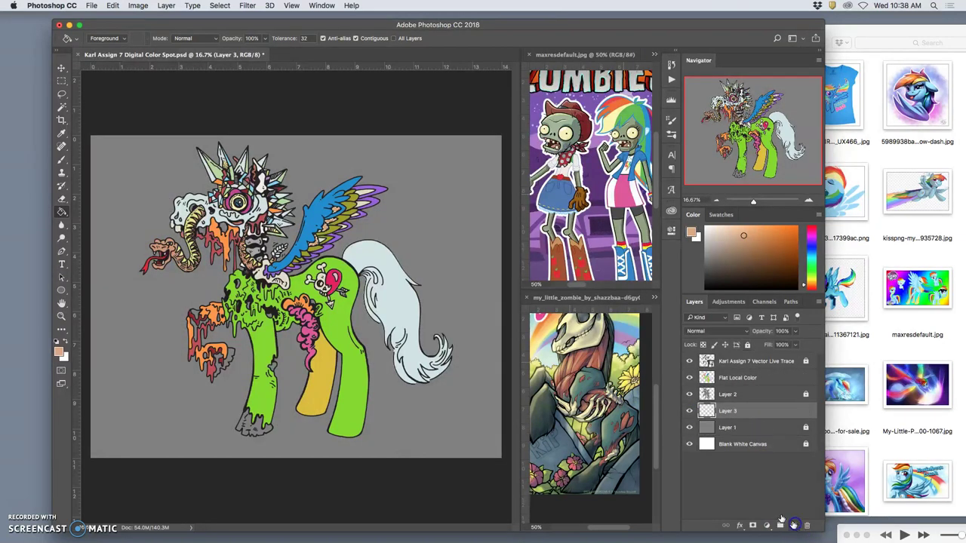
- Fill the new Layer 3 with solid black using Edit > Fill
{"action": "left_click", "coordinate": [113, 6]}
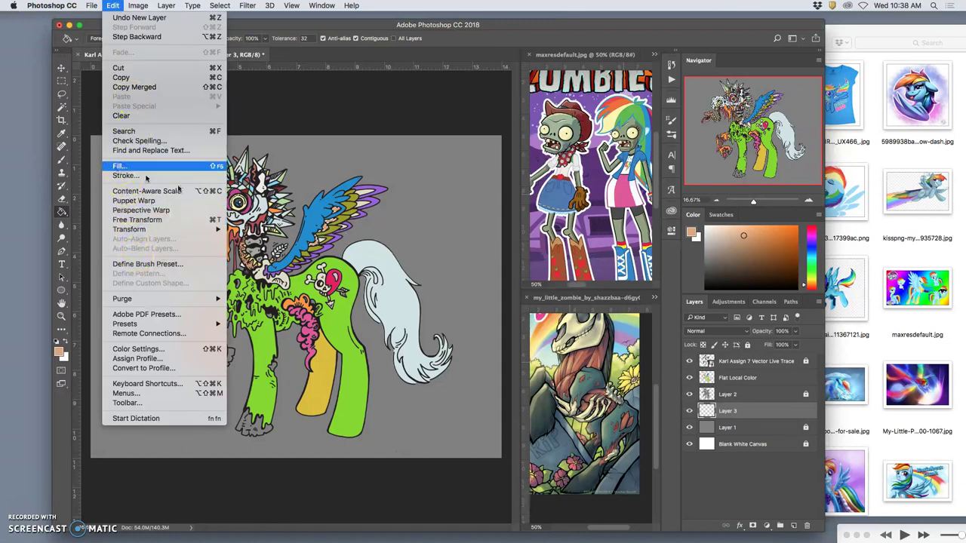
{"action": "left_click", "coordinate": [128, 166]}
{"action": "left_click", "coordinate": [494, 216]}
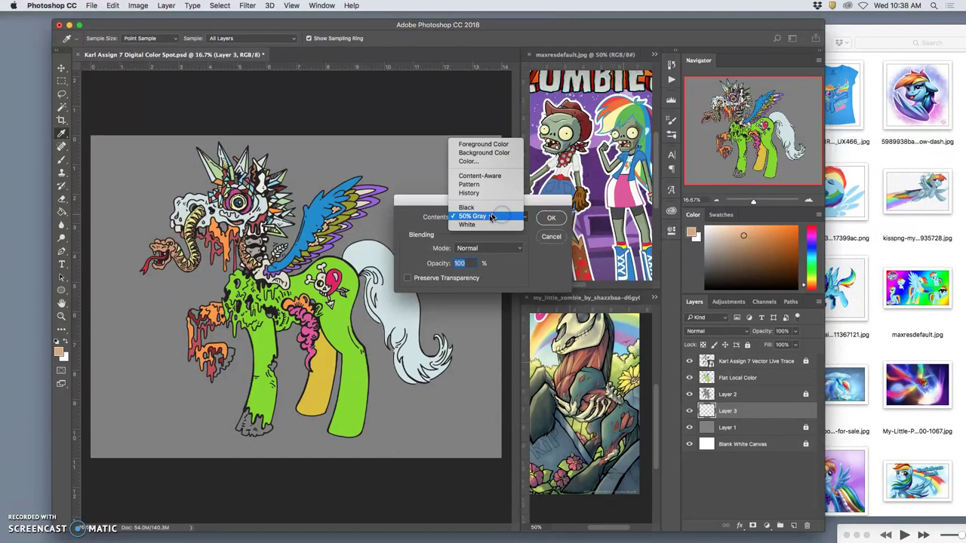
{"action": "left_click", "coordinate": [481, 207]}
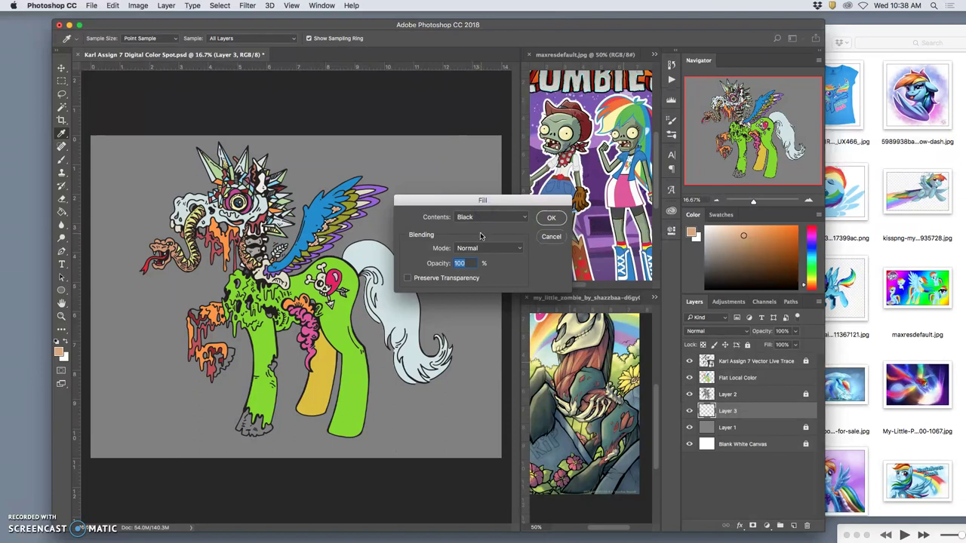
{"action": "left_click", "coordinate": [551, 217]}
{"action": "key", "text": "g"}
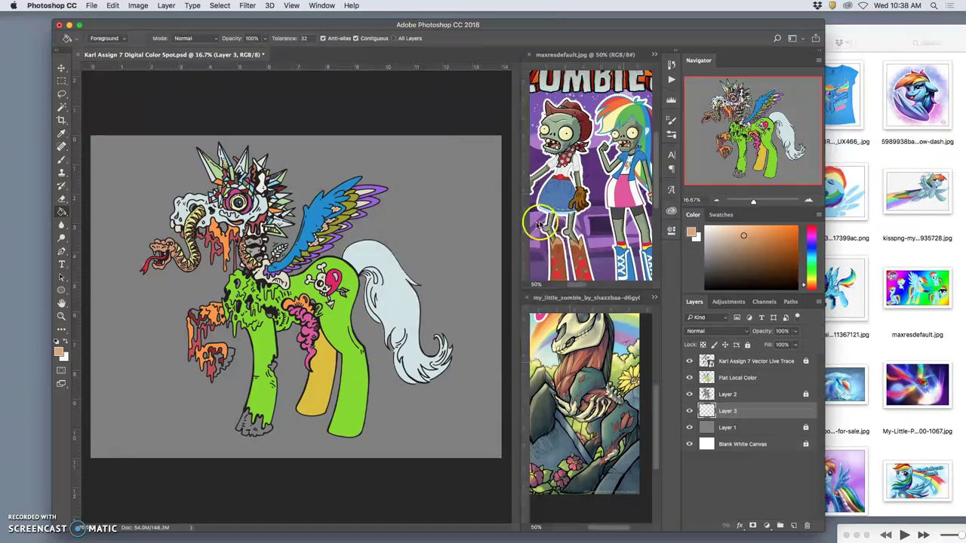
{"action": "left_click", "coordinate": [111, 6]}
{"action": "left_click", "coordinate": [134, 160]}
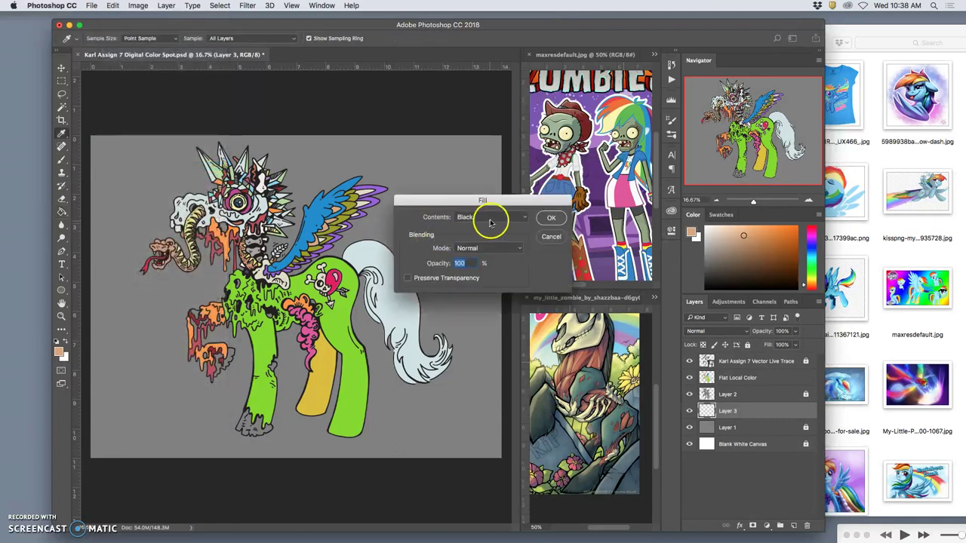
{"action": "left_click", "coordinate": [551, 218]}
{"action": "key", "text": "g"}
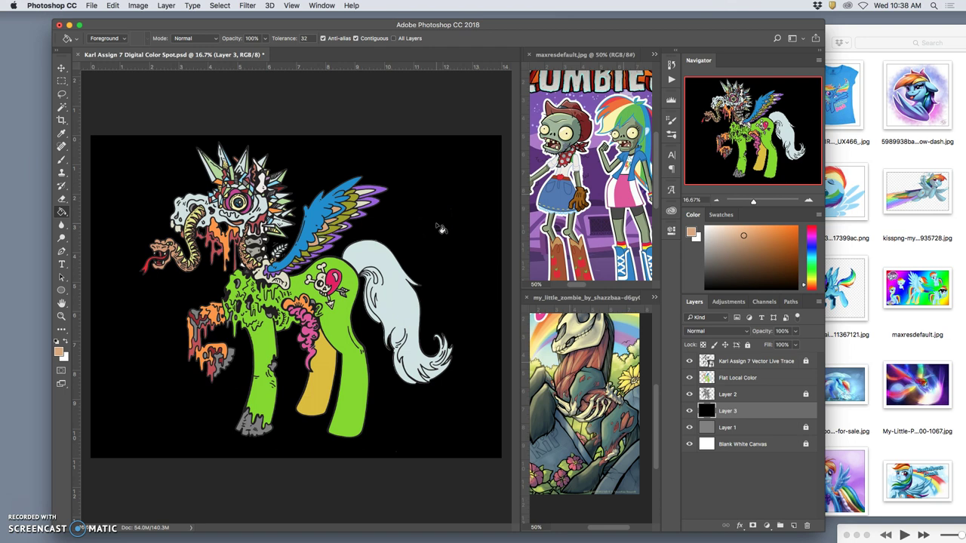
- Lock Layer 3, then select Flat Local Color and toggle its visibility to compare
{"action": "left_click", "coordinate": [459, 239]}
{"action": "left_click_drag", "start_coordinate": [683, 378], "coordinate": [721, 408]}
{"action": "left_click", "coordinate": [747, 345]}
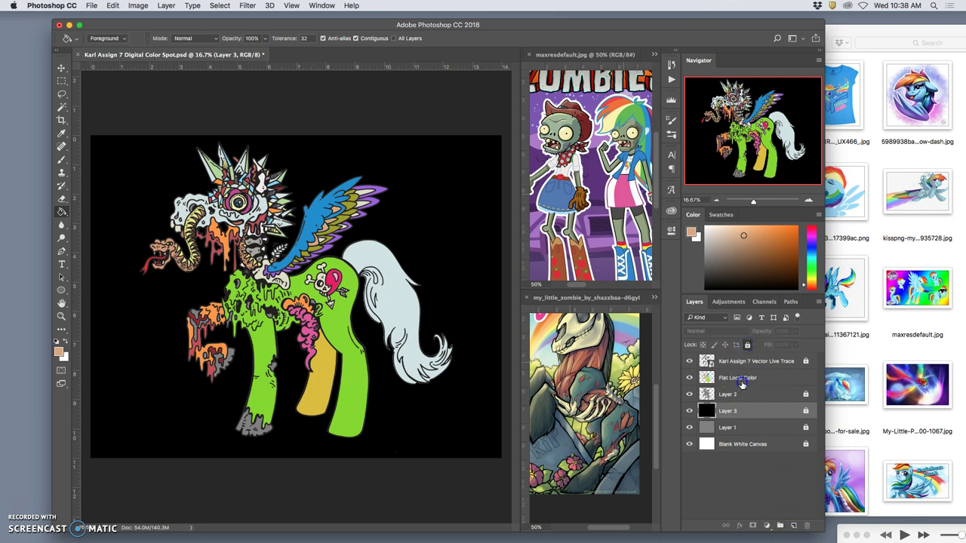
{"action": "left_click", "coordinate": [740, 378]}
{"action": "left_click", "coordinate": [688, 378]}
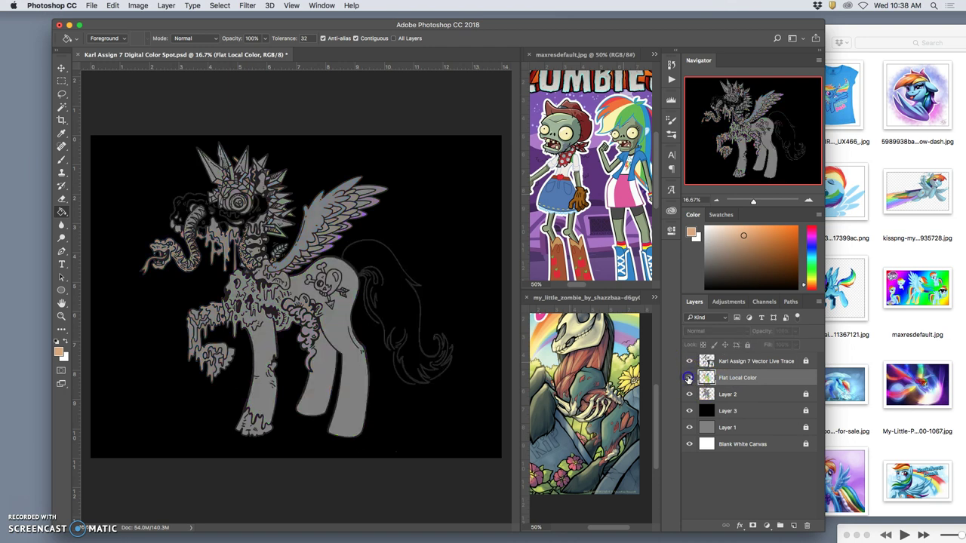
{"action": "left_click", "coordinate": [688, 378]}
{"action": "left_click", "coordinate": [688, 378]}
{"action": "left_click", "coordinate": [688, 378]}
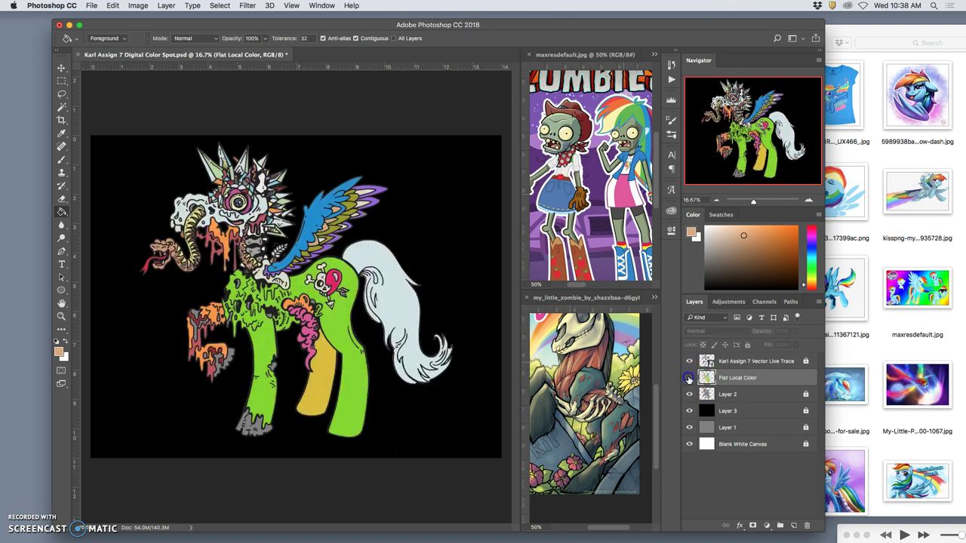
{"action": "left_click", "coordinate": [688, 378]}
{"action": "left_click", "coordinate": [688, 378]}
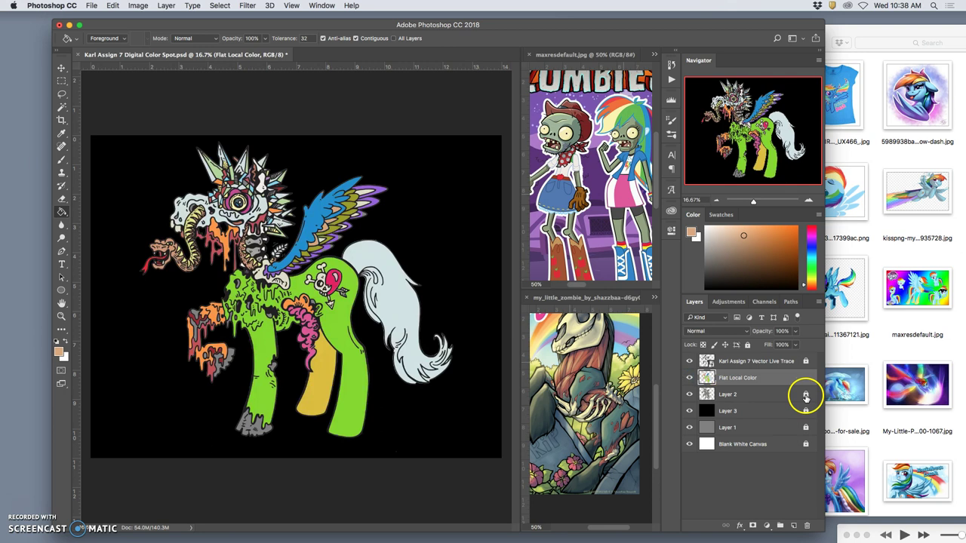
- Unlock Layer 2, merge it into Flat Local Color, and check the merge
{"action": "left_click", "coordinate": [805, 396]}
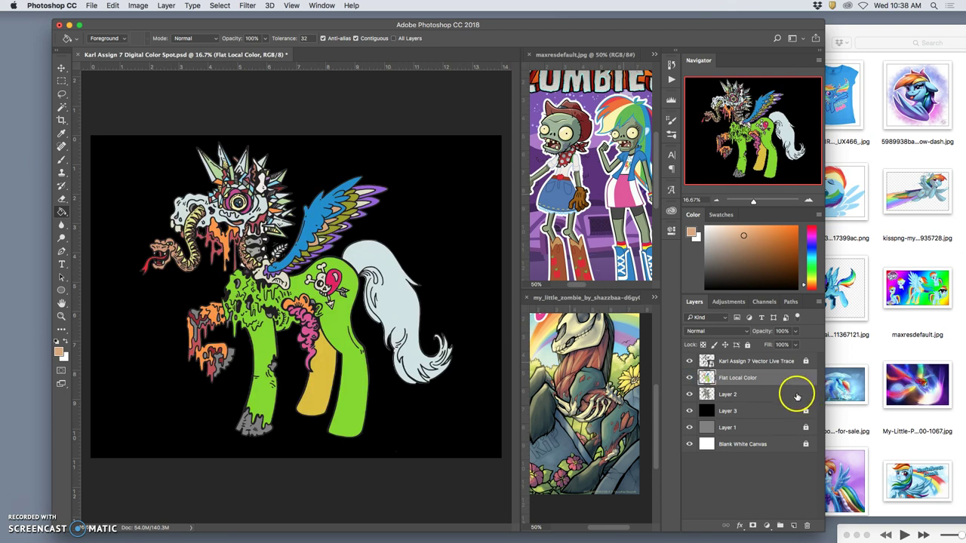
{"action": "left_click", "coordinate": [797, 396], "text": "shift"}
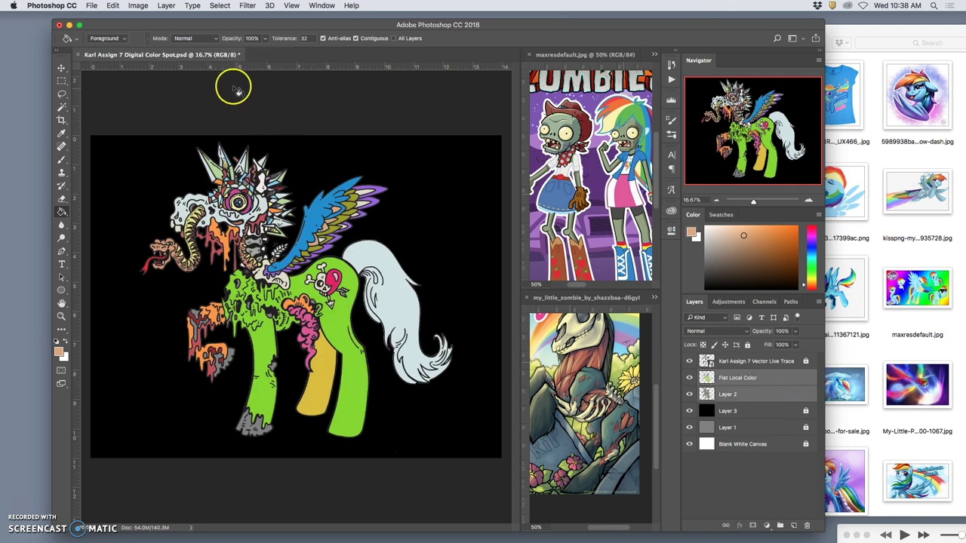
{"action": "left_click", "coordinate": [166, 5]}
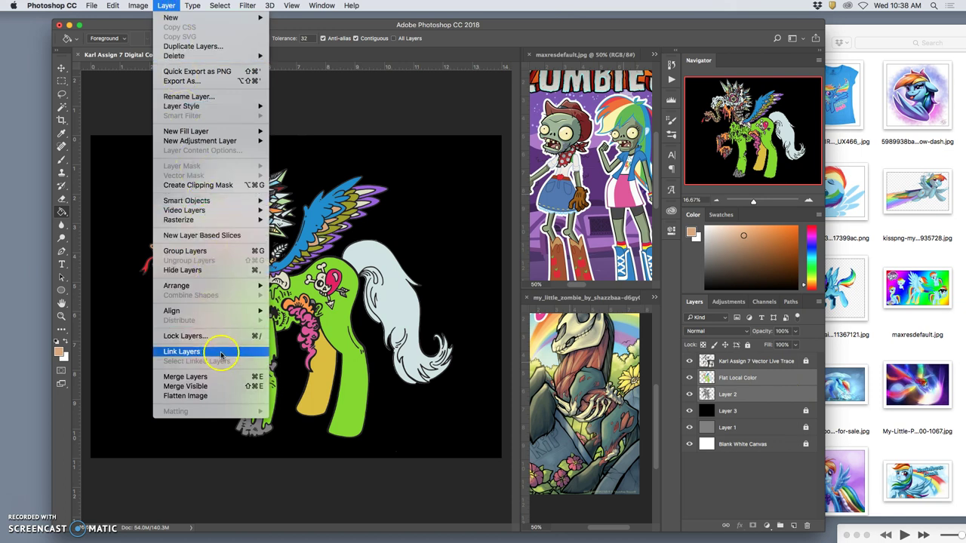
{"action": "left_click", "coordinate": [255, 383]}
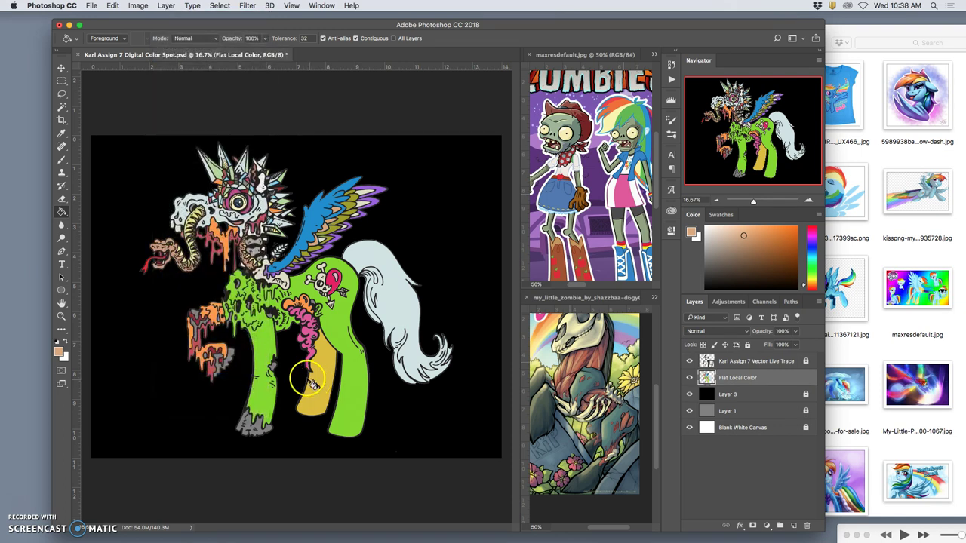
{"action": "left_click", "coordinate": [689, 378]}
{"action": "left_click", "coordinate": [689, 378]}
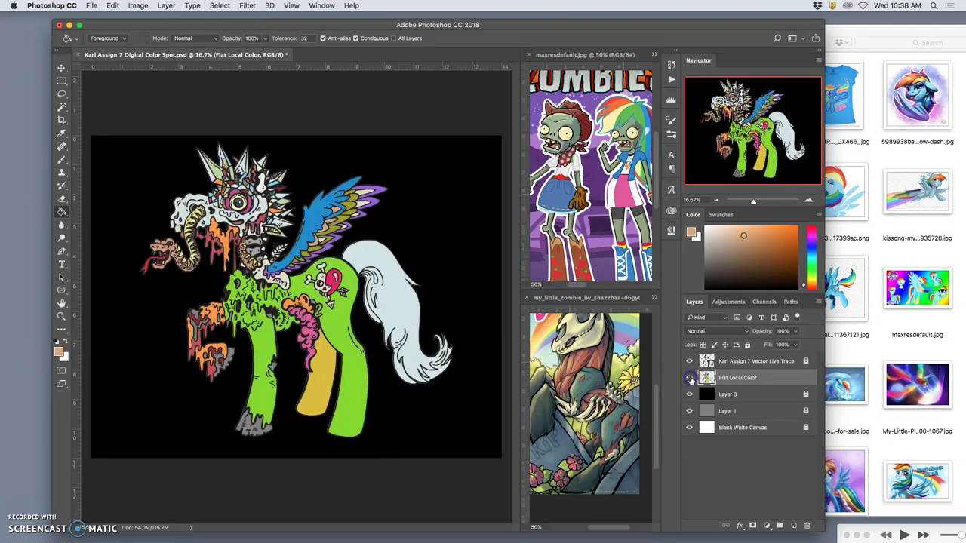
{"action": "left_click", "coordinate": [689, 378]}
{"action": "left_click", "coordinate": [688, 378]}
- Check each layer alone, show the black Layer 3 backdrop, and save 'Karl Assign 7 Digital Color Spot.psd'
{"action": "left_click", "coordinate": [689, 394]}
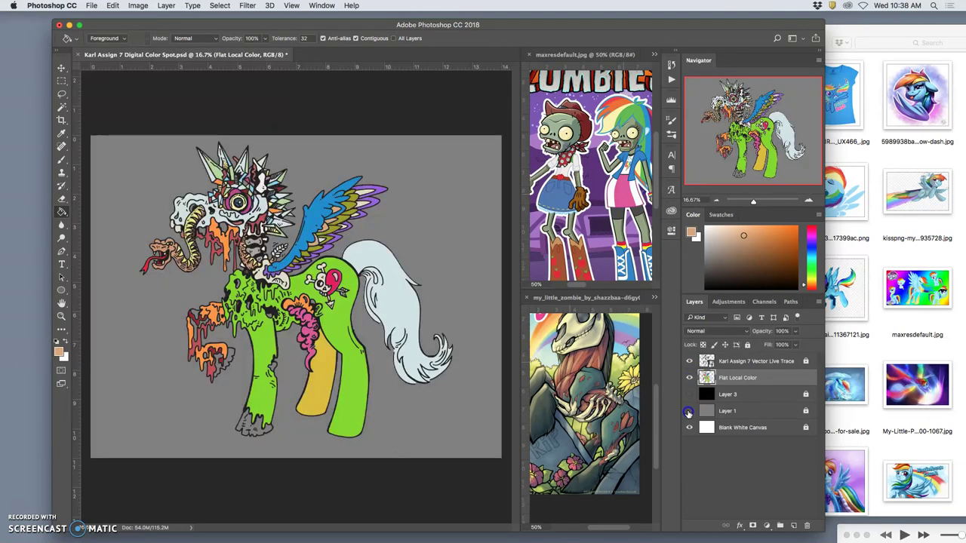
{"action": "left_click", "coordinate": [689, 411]}
{"action": "left_click", "coordinate": [689, 378]}
{"action": "left_click", "coordinate": [689, 378]}
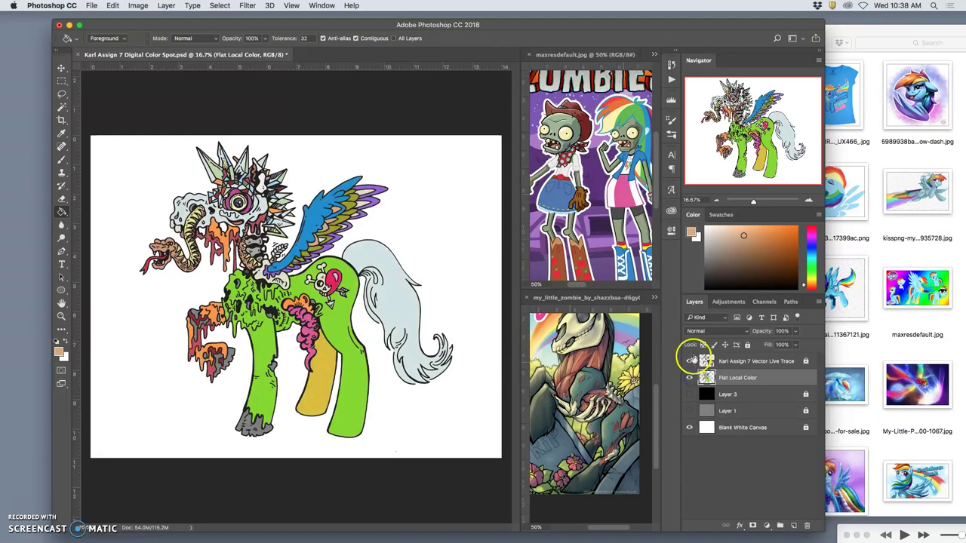
{"action": "left_click", "coordinate": [689, 361]}
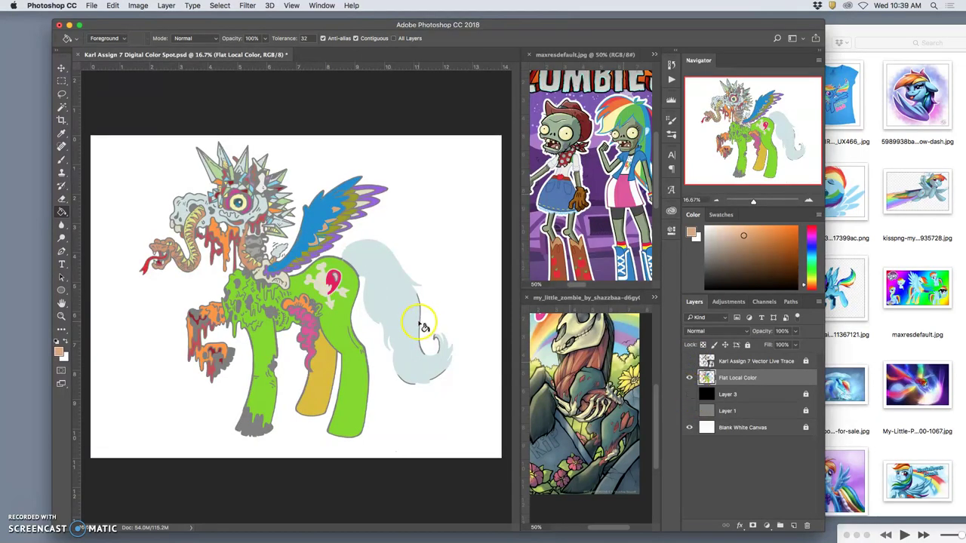
{"action": "left_click", "coordinate": [689, 361]}
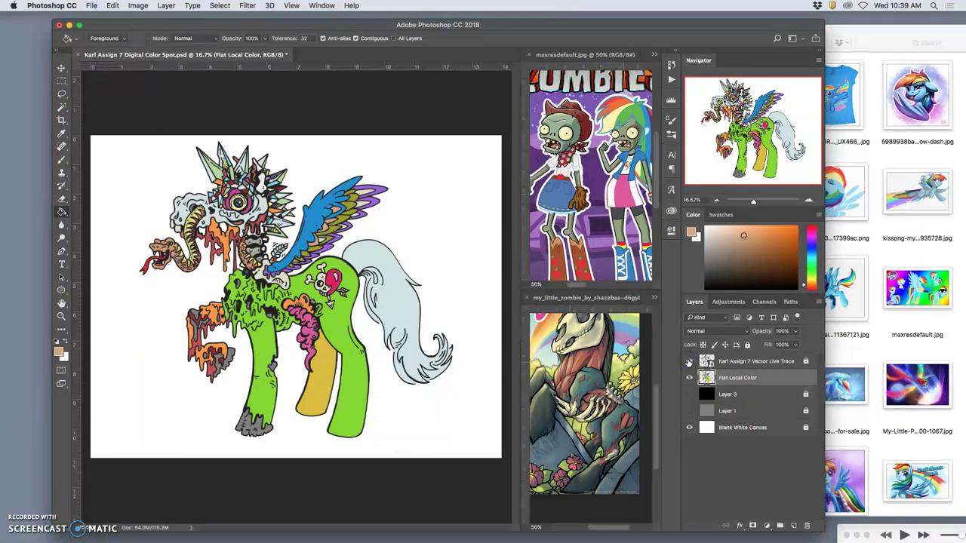
{"action": "left_click", "coordinate": [689, 394]}
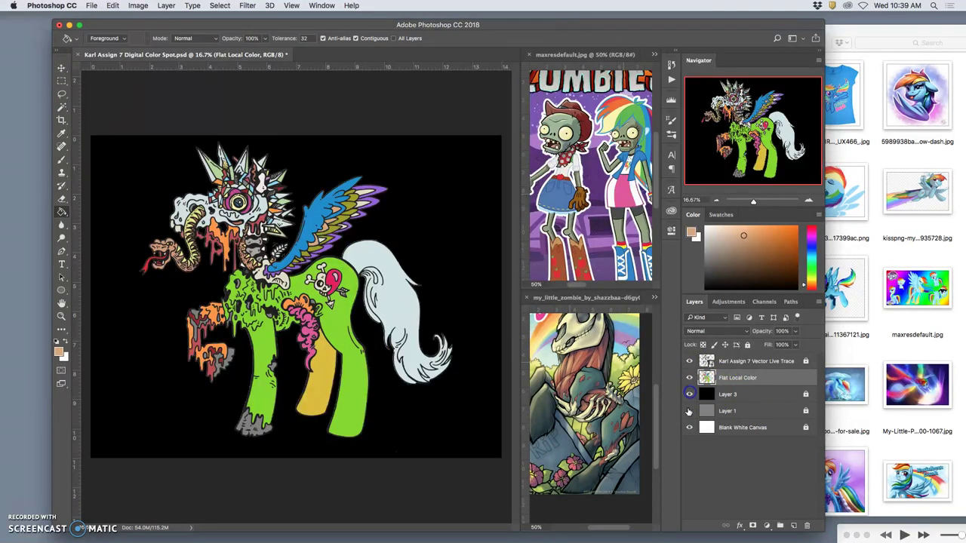
{"action": "key", "text": "ctrl+s"}
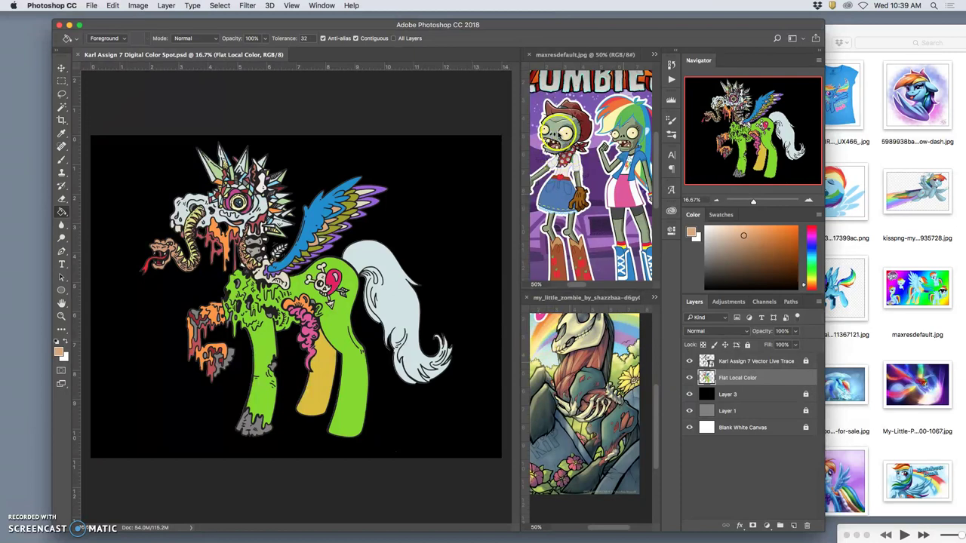
- Zoom into the maxresdefault.jpg zombie face, then return to the Karl Assign document
{"action": "left_click", "coordinate": [583, 73]}
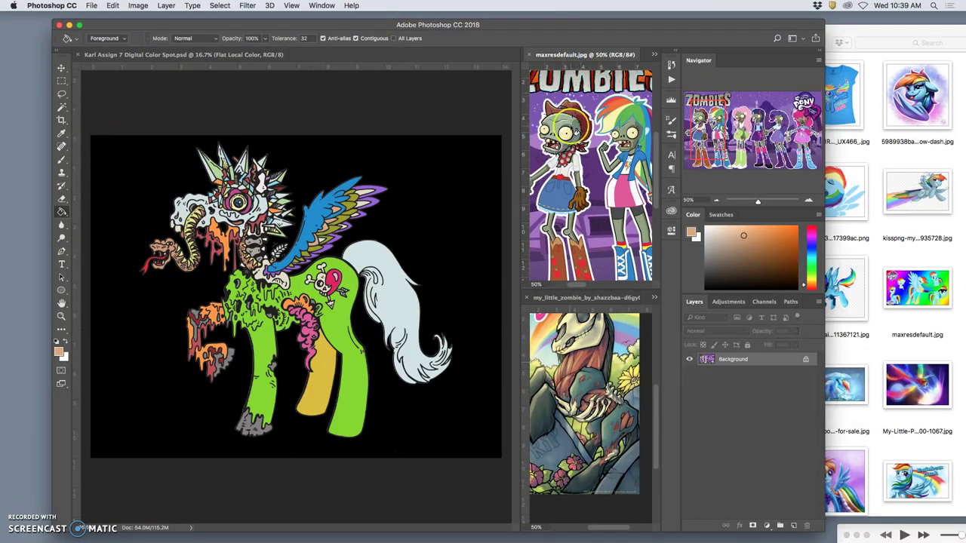
{"action": "scroll", "coordinate": [577, 132], "scroll_direction": "up", "scroll_amount": 5}
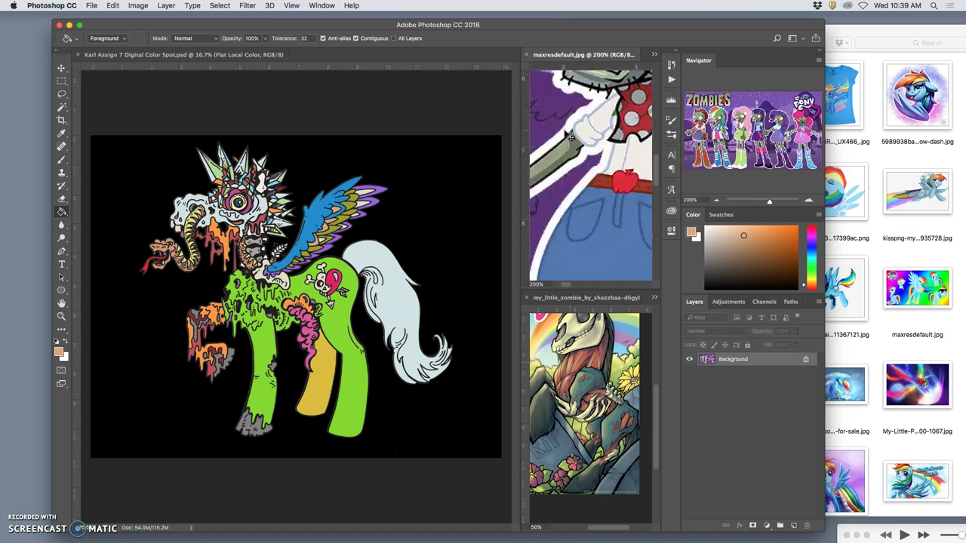
{"action": "scroll", "coordinate": [570, 134], "scroll_direction": "right", "scroll_amount": 3}
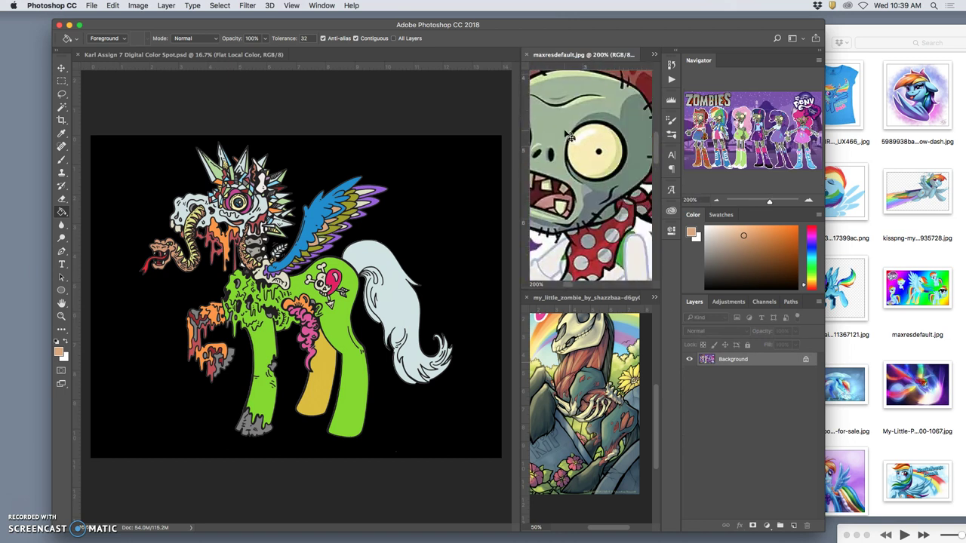
{"action": "scroll", "coordinate": [570, 135], "scroll_direction": "left", "scroll_amount": 2}
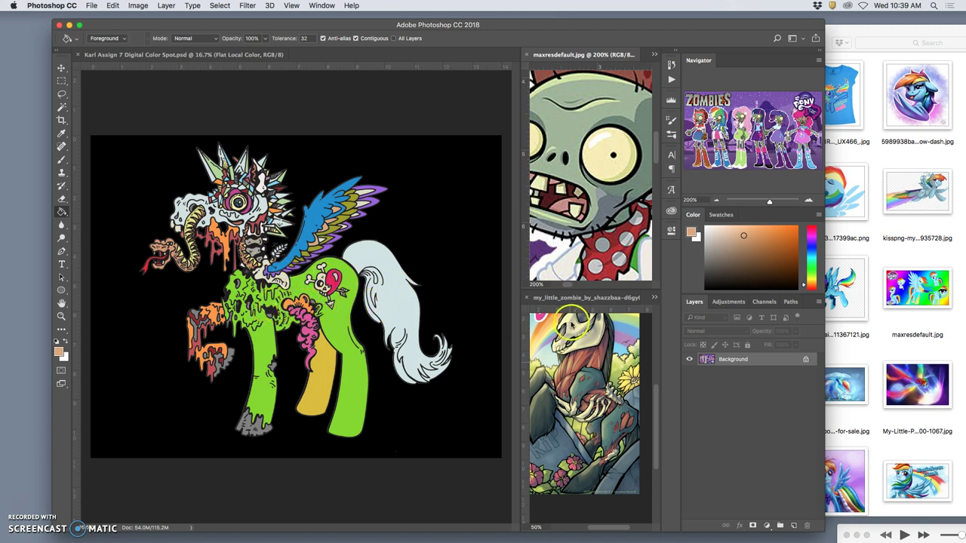
{"action": "left_click", "coordinate": [226, 54]}
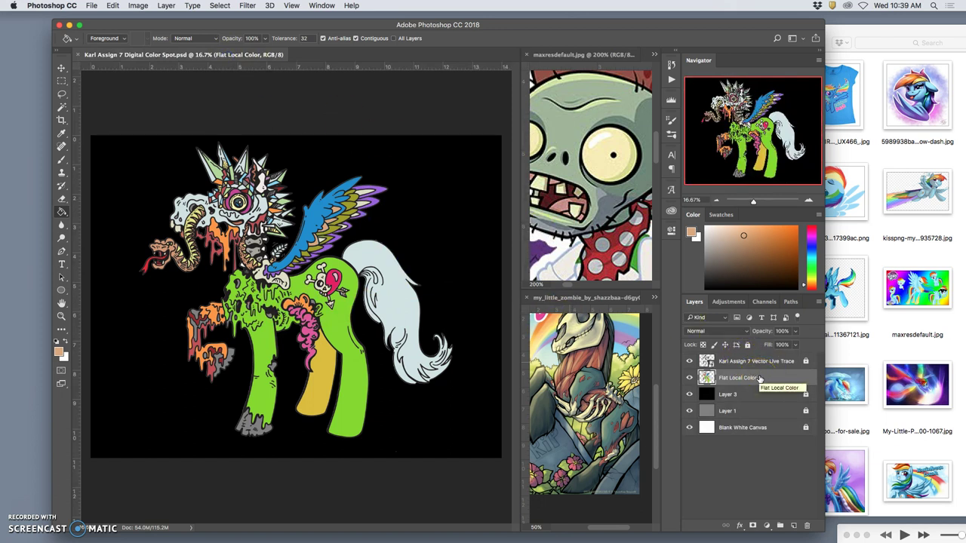
- Duplicate Flat Local Color and darken the copy with a Levels midtone of 0.53
{"action": "key", "text": "super+j"}
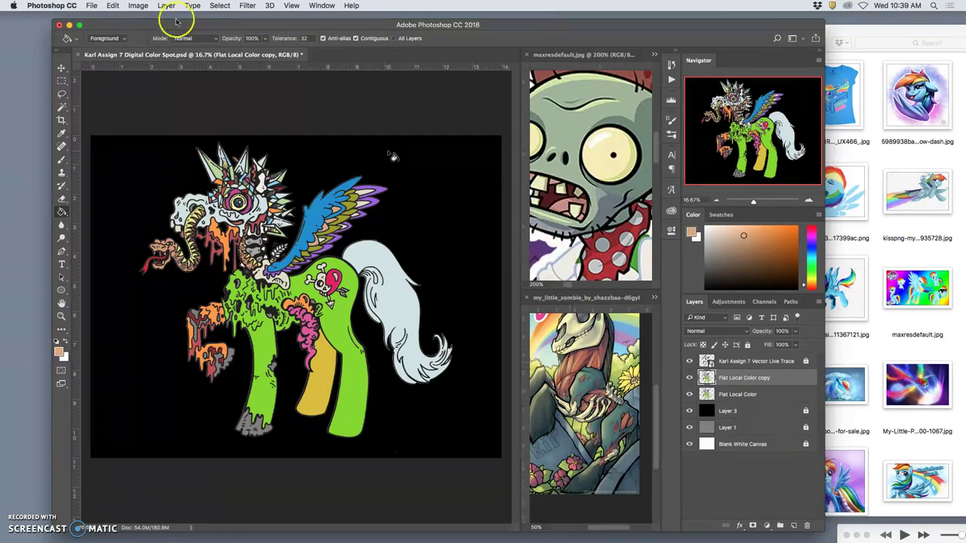
{"action": "left_click", "coordinate": [140, 5]}
{"action": "mouse_move", "coordinate": [154, 33]}
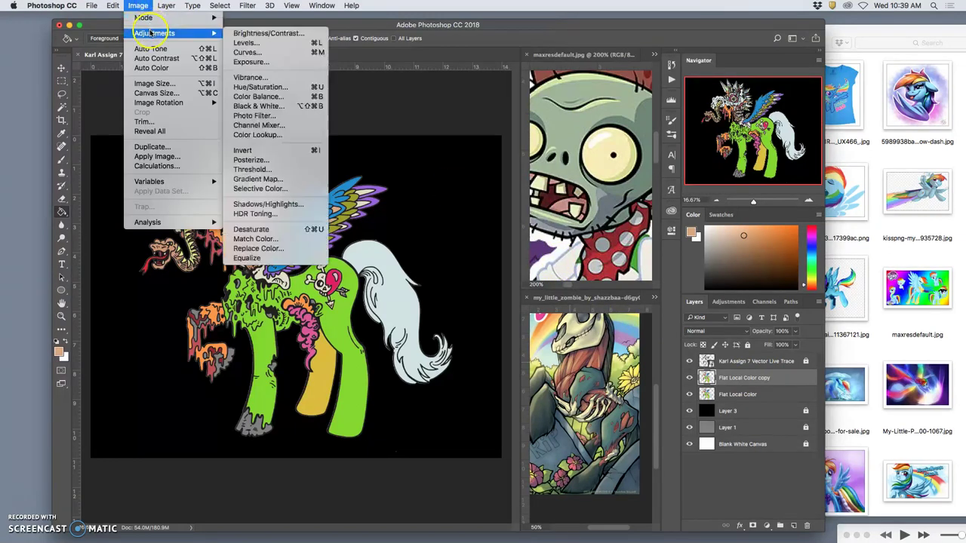
{"action": "left_click", "coordinate": [252, 44]}
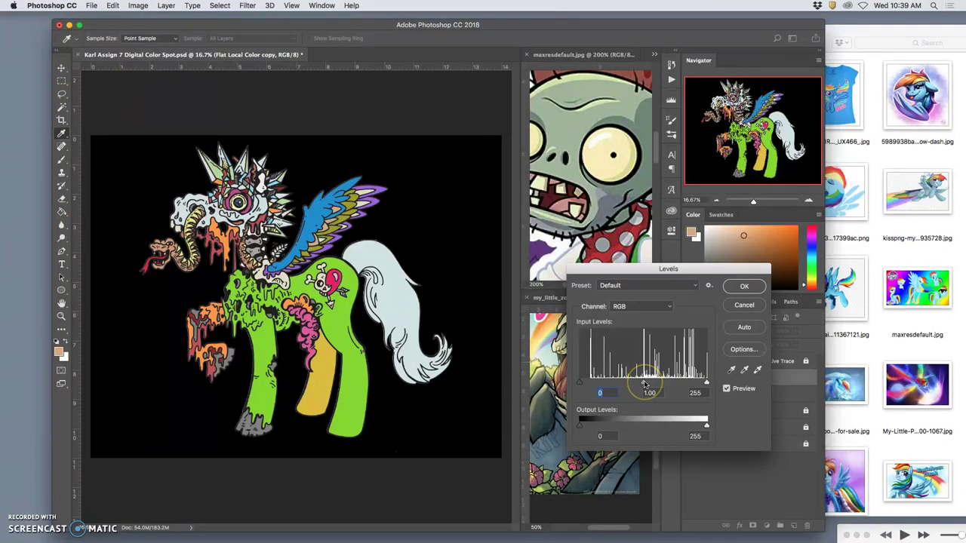
{"action": "left_click_drag", "start_coordinate": [644, 385], "coordinate": [664, 381]}
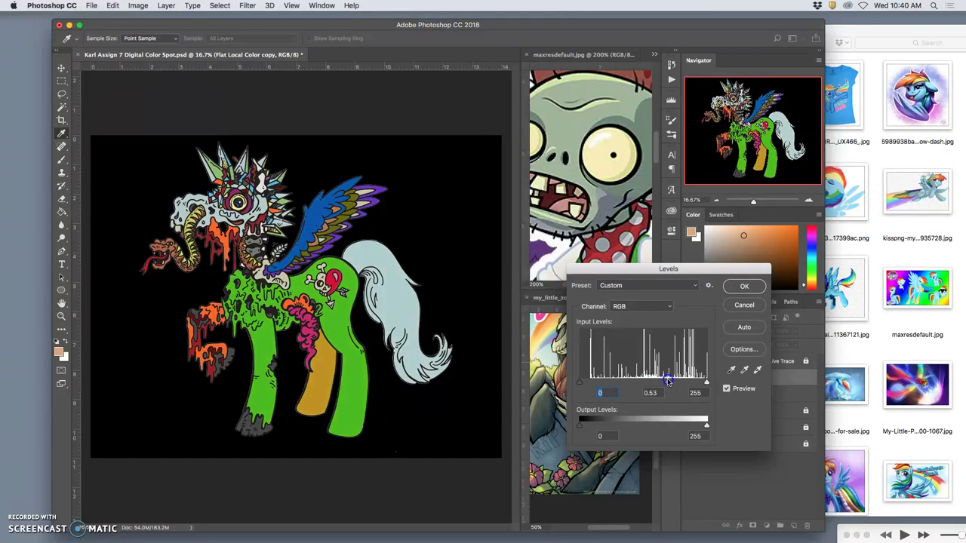
{"action": "left_click", "coordinate": [744, 286]}
- Apply Hue/Saturation to the copy with Hue +4 and Saturation -44
{"action": "left_click", "coordinate": [144, 7]}
{"action": "mouse_move", "coordinate": [162, 33]}
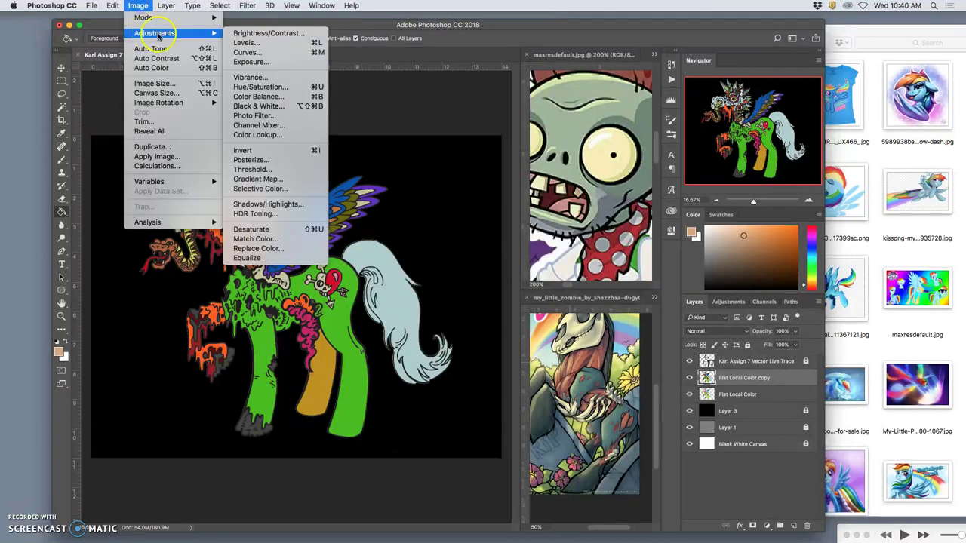
{"action": "left_click", "coordinate": [292, 92]}
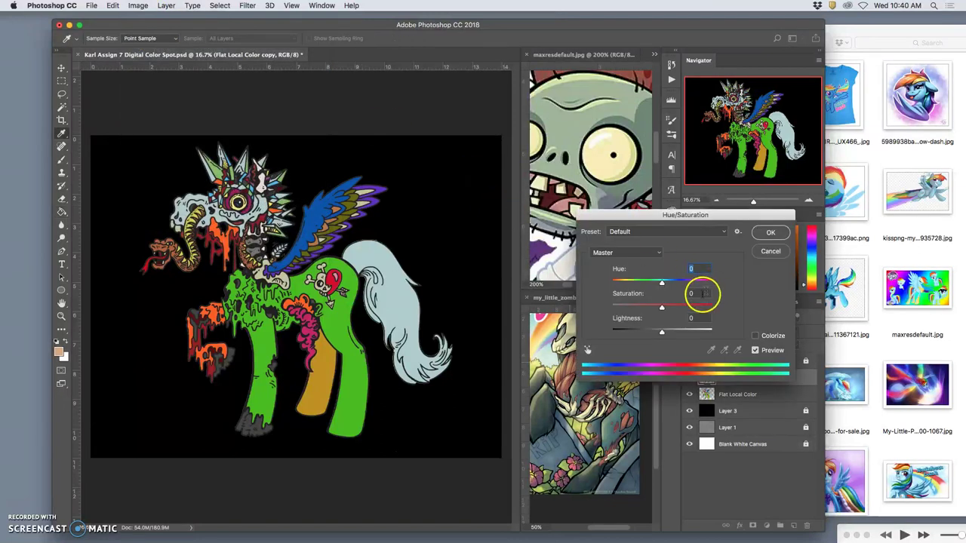
{"action": "left_click_drag", "start_coordinate": [660, 308], "coordinate": [640, 308]}
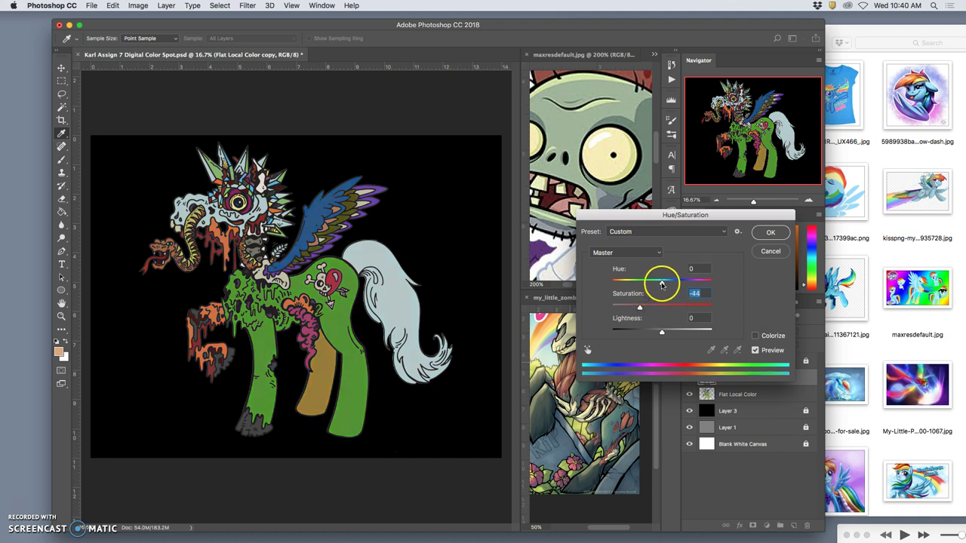
{"action": "mouse_move", "coordinate": [661, 284]}
{"action": "left_mouse_down"}
{"action": "mouse_move", "coordinate": [671, 283]}
{"action": "mouse_move", "coordinate": [662, 283]}
{"action": "left_mouse_up"}
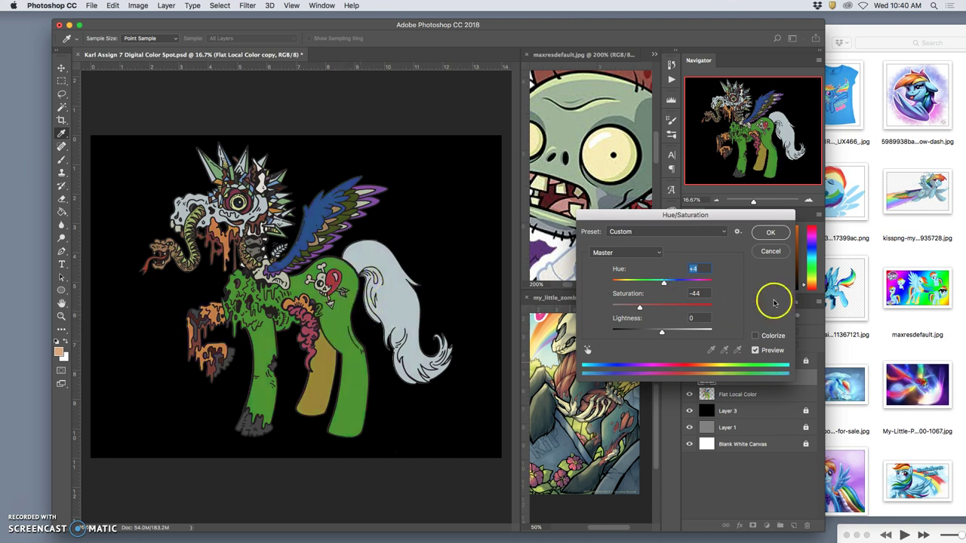
{"action": "left_click", "coordinate": [769, 233]}
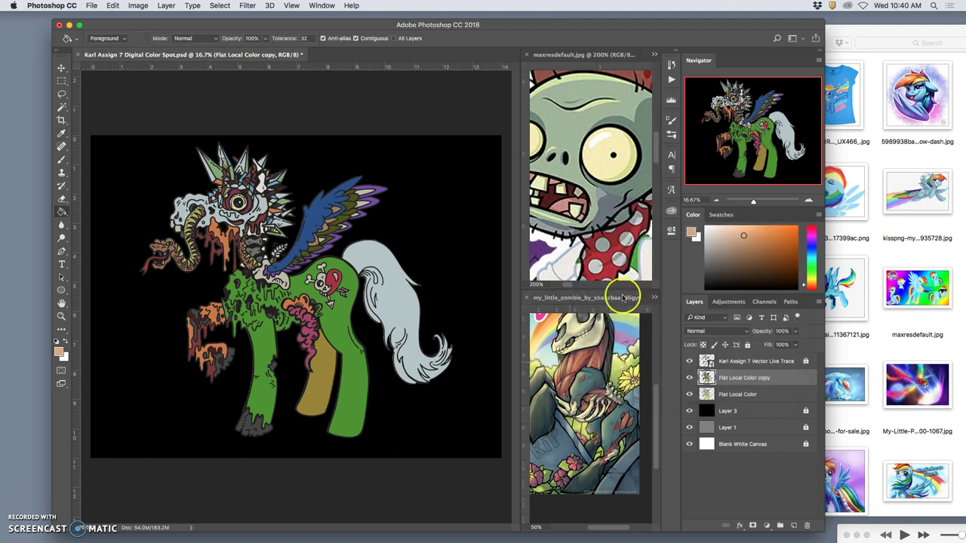
- Compare the darkened copy with the original, then hide black Layer 3 and keep the grey backdrop
{"action": "left_click", "coordinate": [688, 379]}
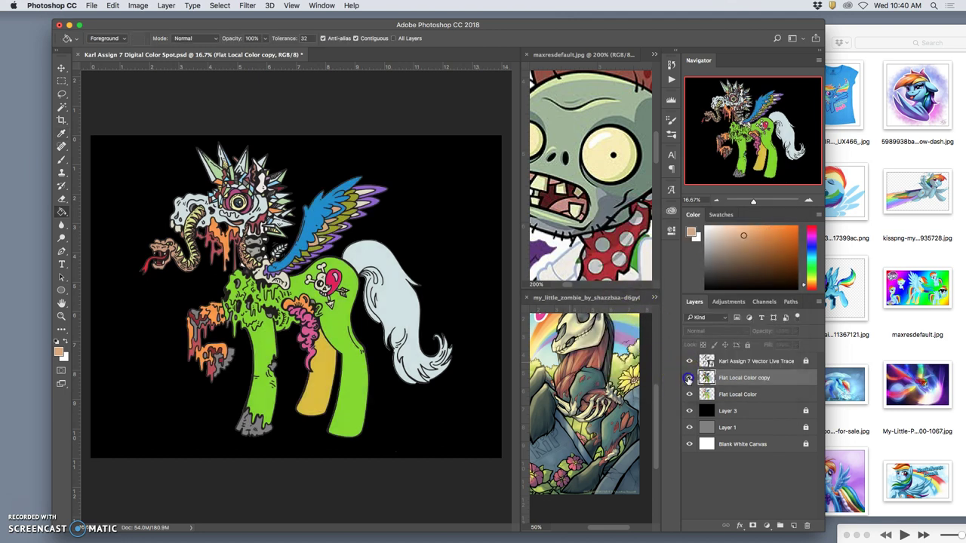
{"action": "left_click", "coordinate": [688, 379]}
{"action": "left_click", "coordinate": [688, 379]}
{"action": "left_click", "coordinate": [688, 379]}
{"action": "left_click", "coordinate": [688, 379]}
{"action": "left_click", "coordinate": [688, 378]}
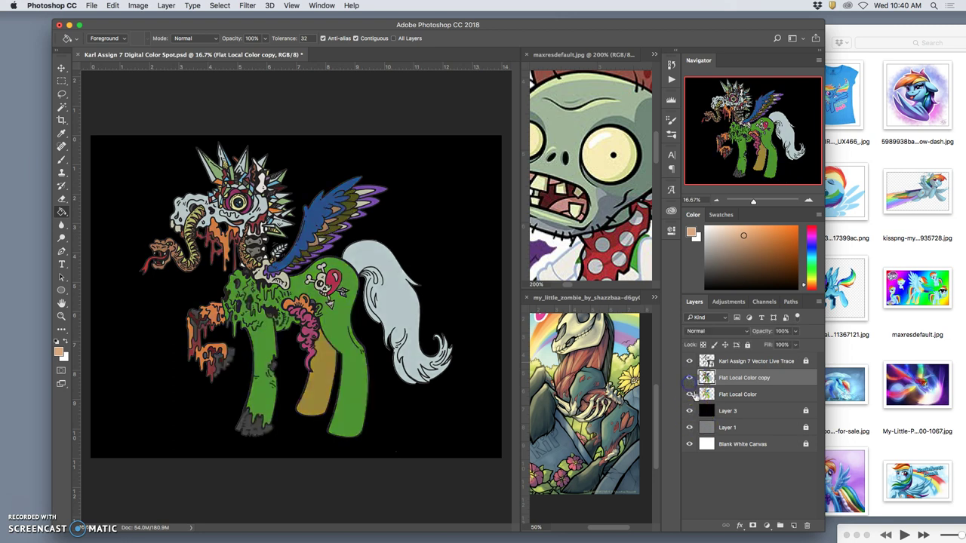
{"action": "left_click", "coordinate": [689, 412]}
{"action": "left_click", "coordinate": [689, 427]}
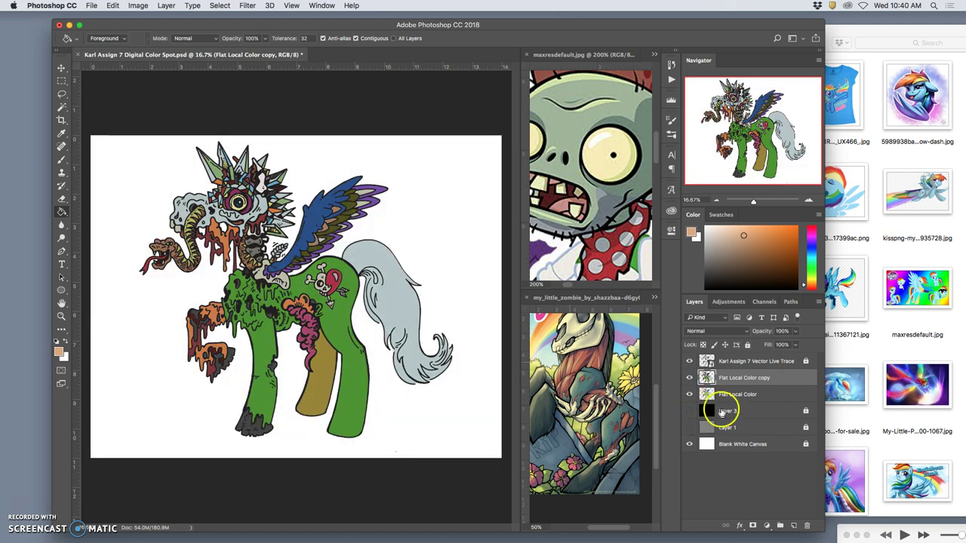
{"action": "left_click", "coordinate": [689, 427]}
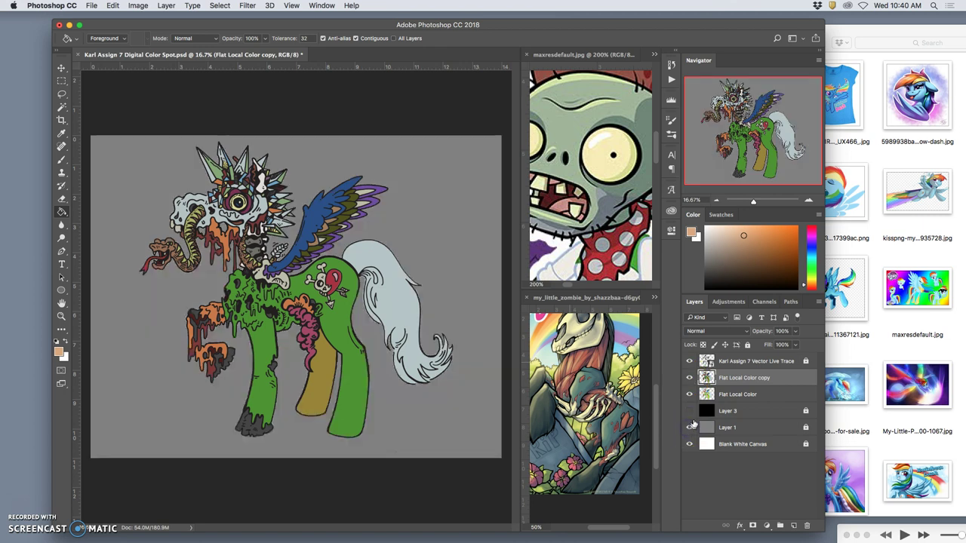
- Toggle the darkened copy to compare, leave it hidden, and select Flat Local Color
{"action": "left_click", "coordinate": [688, 379]}
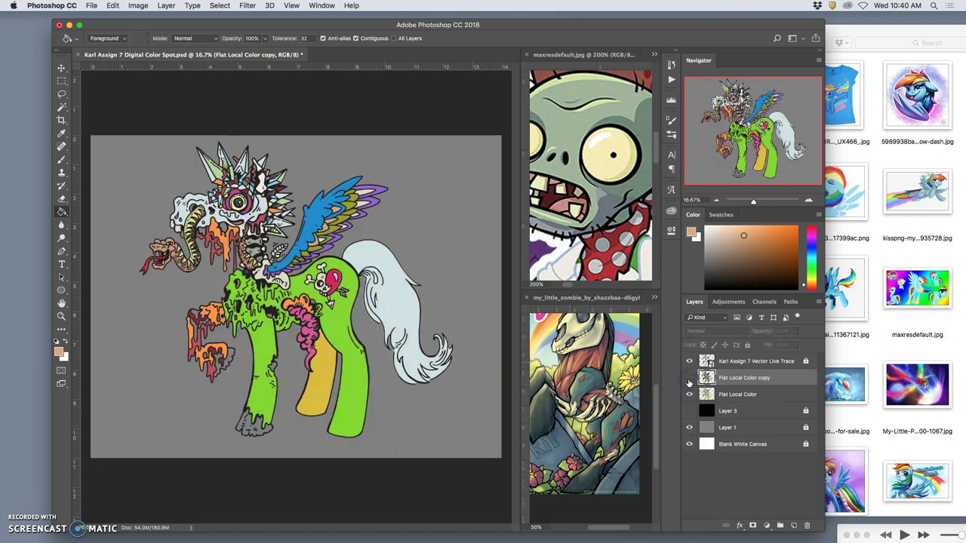
{"action": "left_click", "coordinate": [688, 378]}
{"action": "left_click", "coordinate": [688, 380]}
{"action": "left_click", "coordinate": [688, 379]}
{"action": "left_click", "coordinate": [688, 379]}
{"action": "left_click", "coordinate": [688, 381]}
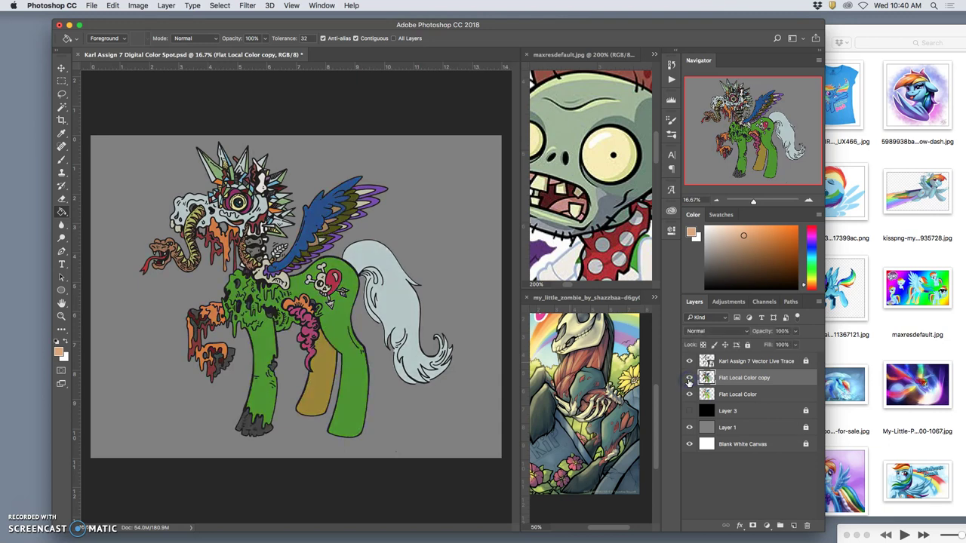
{"action": "left_click", "coordinate": [689, 380]}
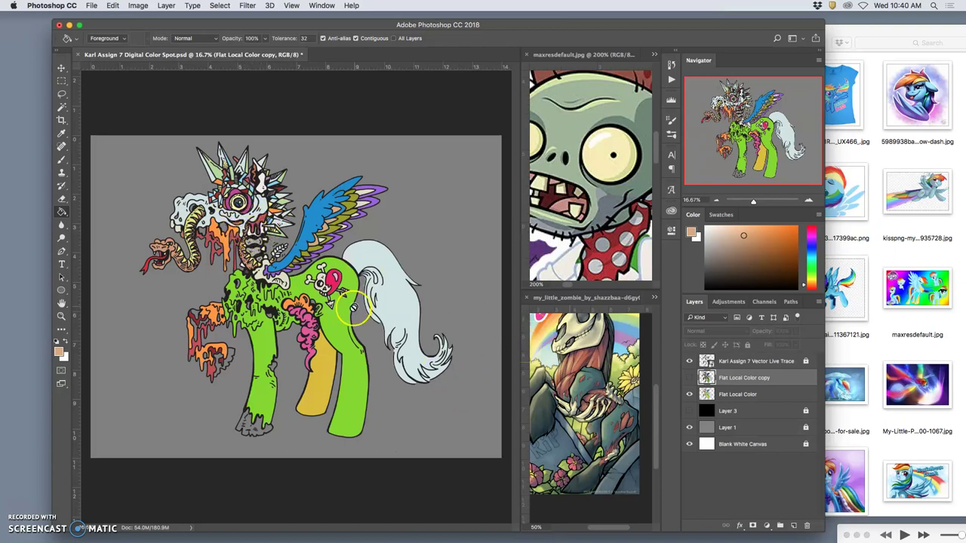
{"action": "left_click", "coordinate": [688, 378]}
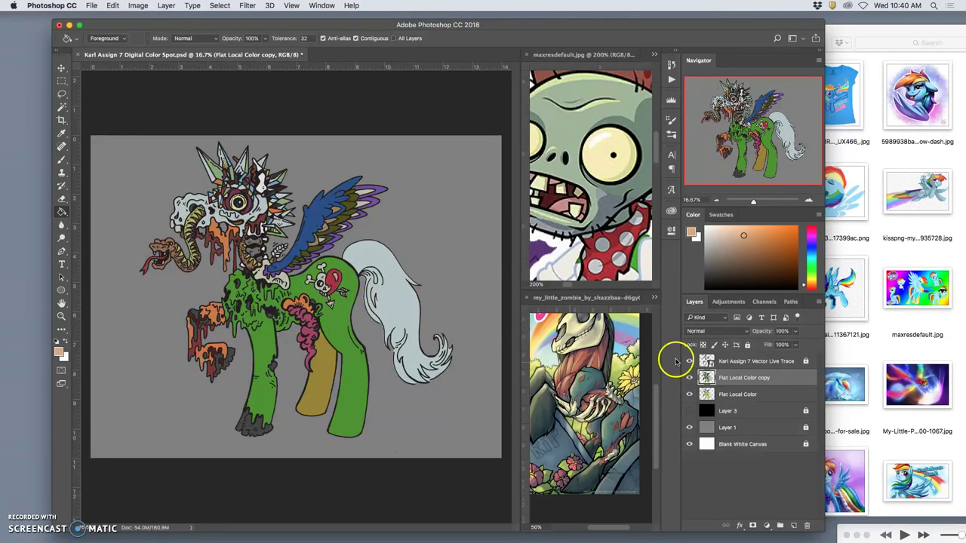
{"action": "left_click", "coordinate": [689, 378]}
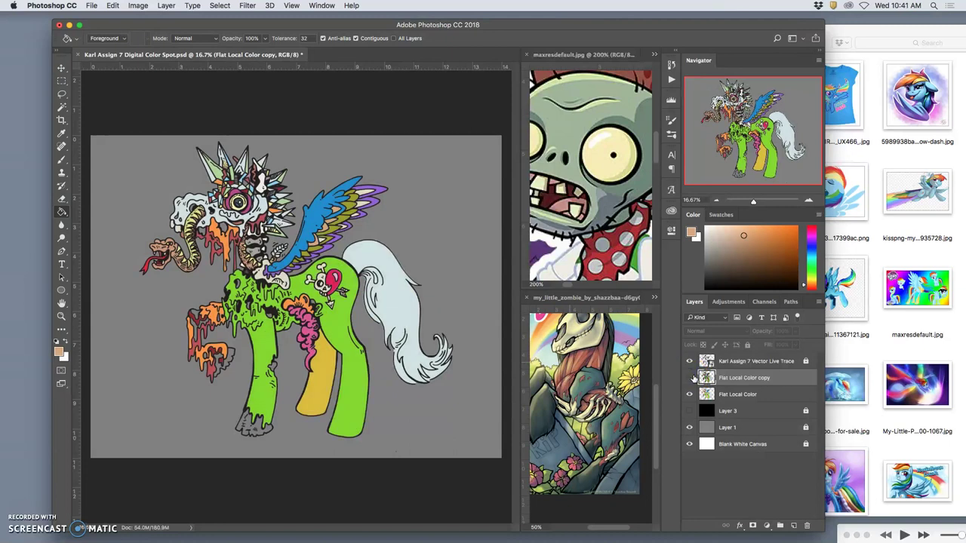
{"action": "left_click", "coordinate": [746, 400]}
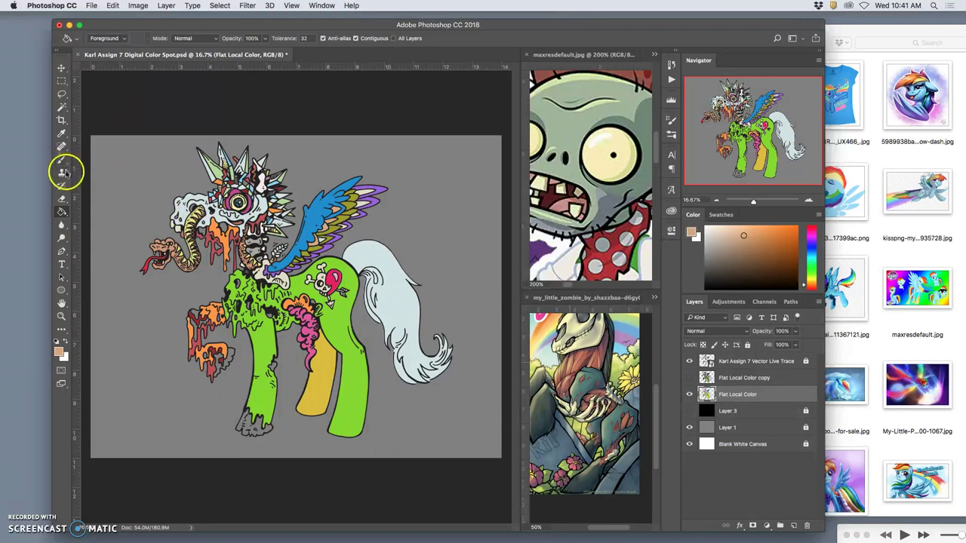
- Try filling the pony's body with the reference's zombie green, then undo it
{"action": "left_click", "coordinate": [343, 323]}
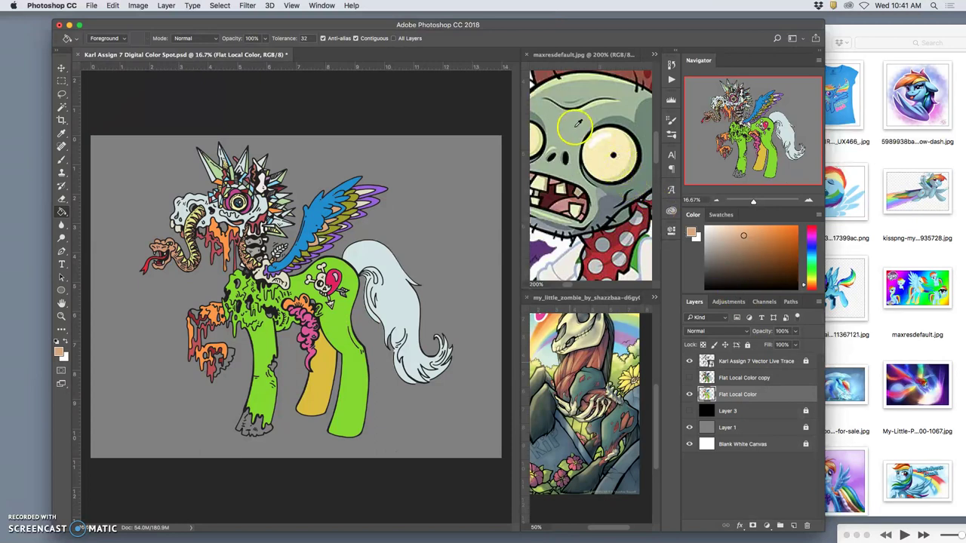
{"action": "left_click", "coordinate": [577, 123], "text": "alt"}
{"action": "left_click", "coordinate": [342, 313]}
{"action": "left_click", "coordinate": [455, 319]}
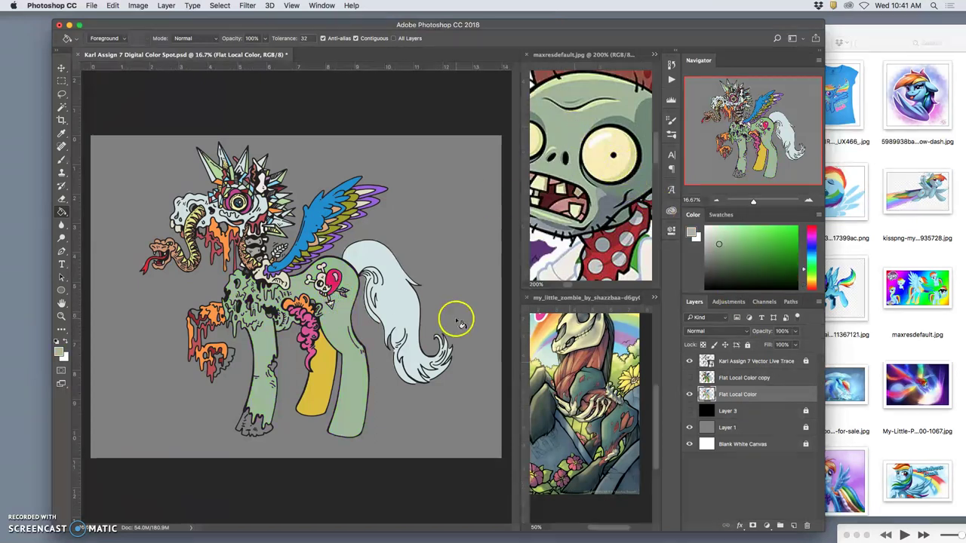
{"action": "left_click", "coordinate": [344, 333]}
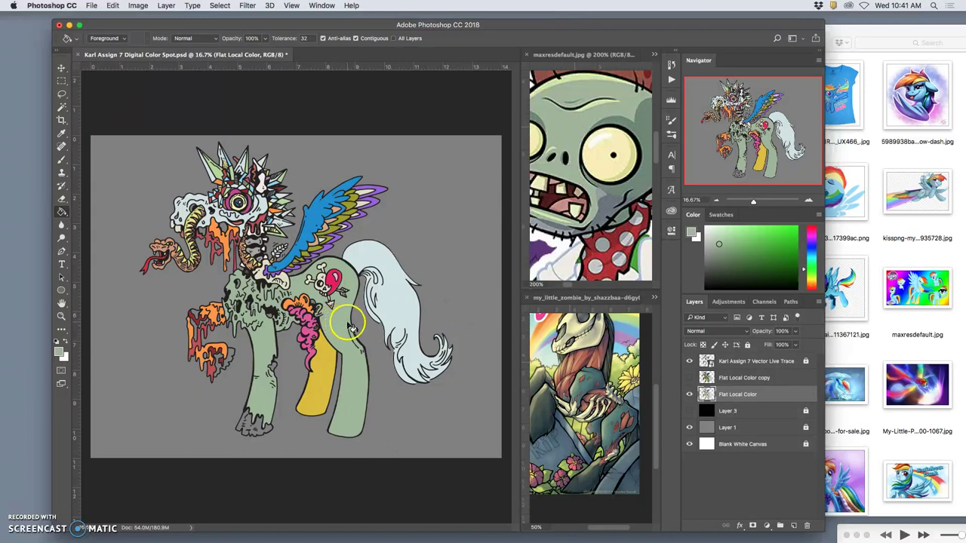
{"action": "key", "text": "super+z"}
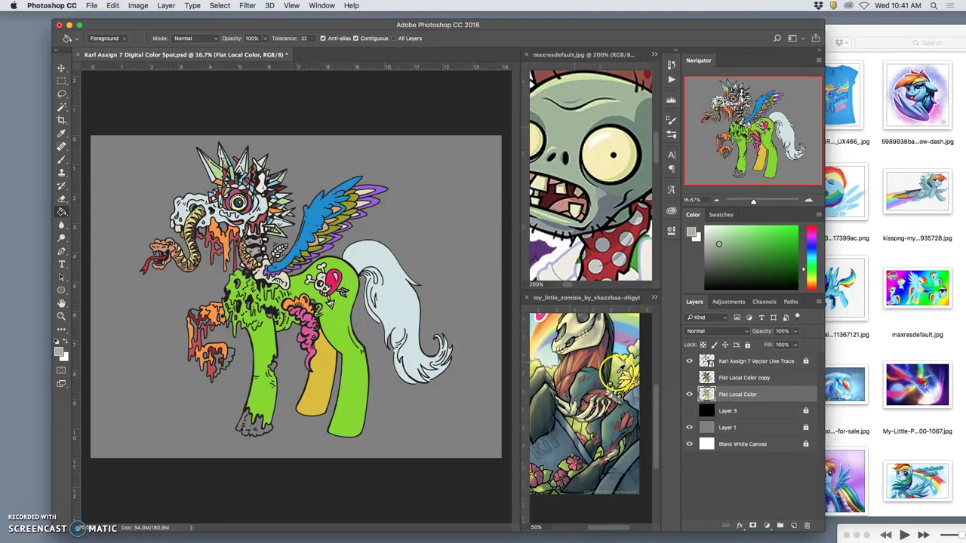
- Refill the near hind leg with light yellow from the reference and resample the pony's green
{"action": "left_click", "coordinate": [619, 374], "text": "alt"}
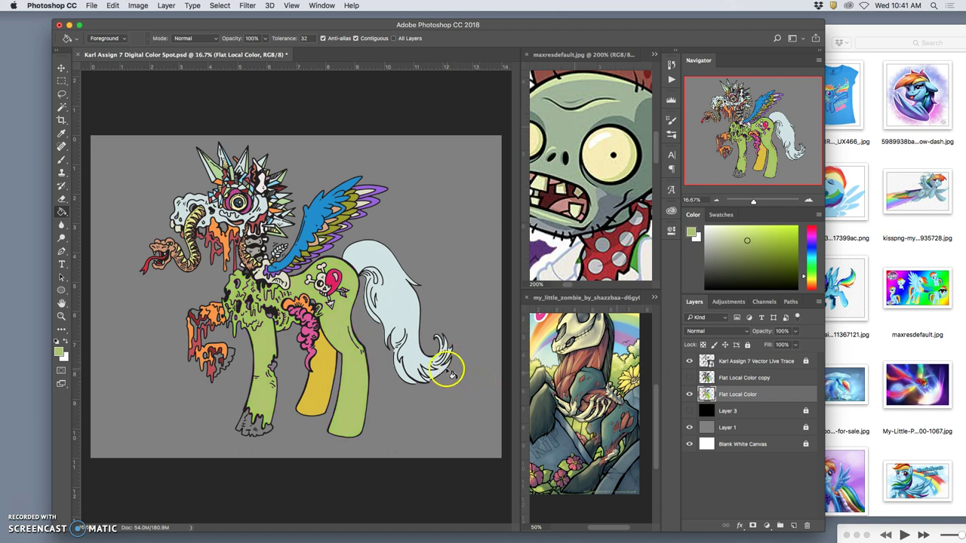
{"action": "left_click", "coordinate": [618, 362], "text": "alt"}
{"action": "left_click", "coordinate": [326, 361]}
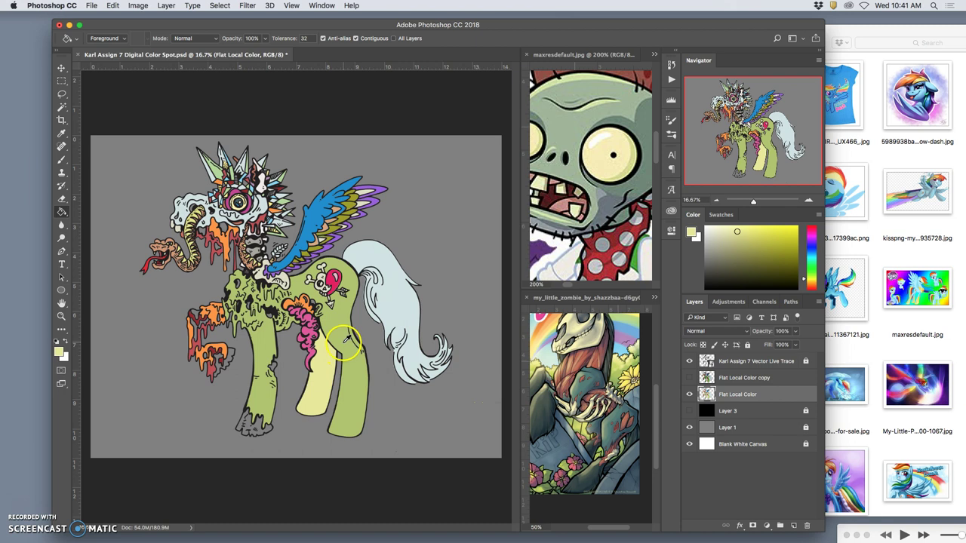
{"action": "left_click", "coordinate": [345, 340], "text": "alt"}
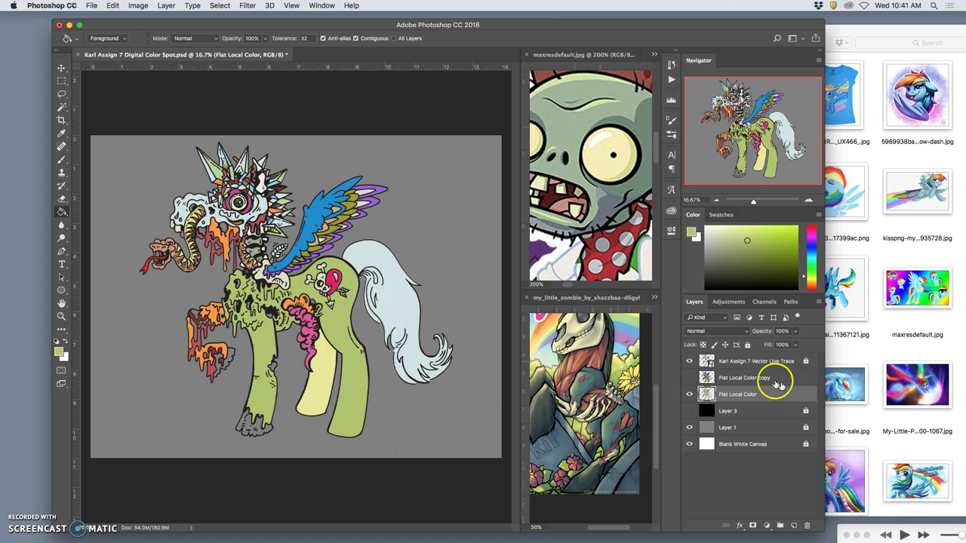
{"action": "left_click", "coordinate": [754, 363]}
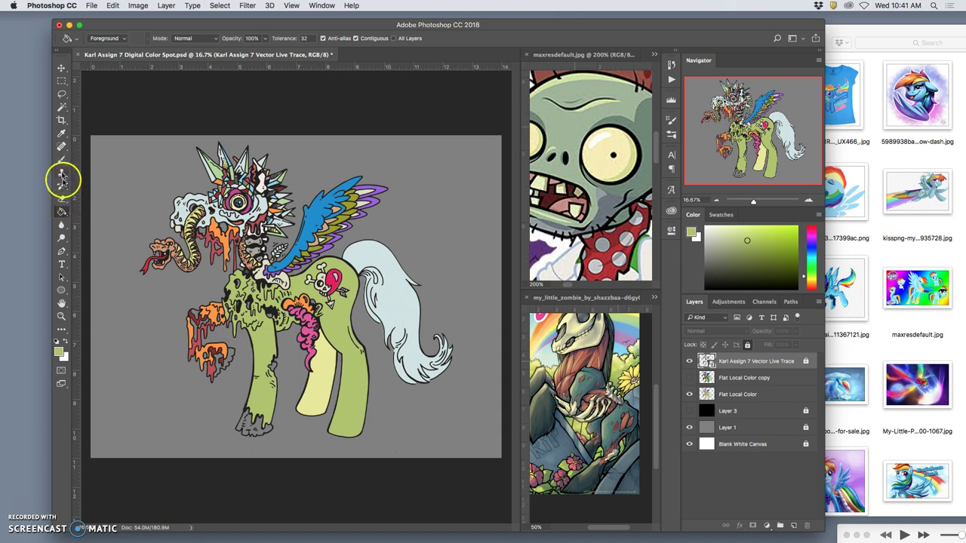
- Sample the far leg's pale yellow as the fill colour on the flat colour layer
{"action": "left_click", "coordinate": [61, 110]}
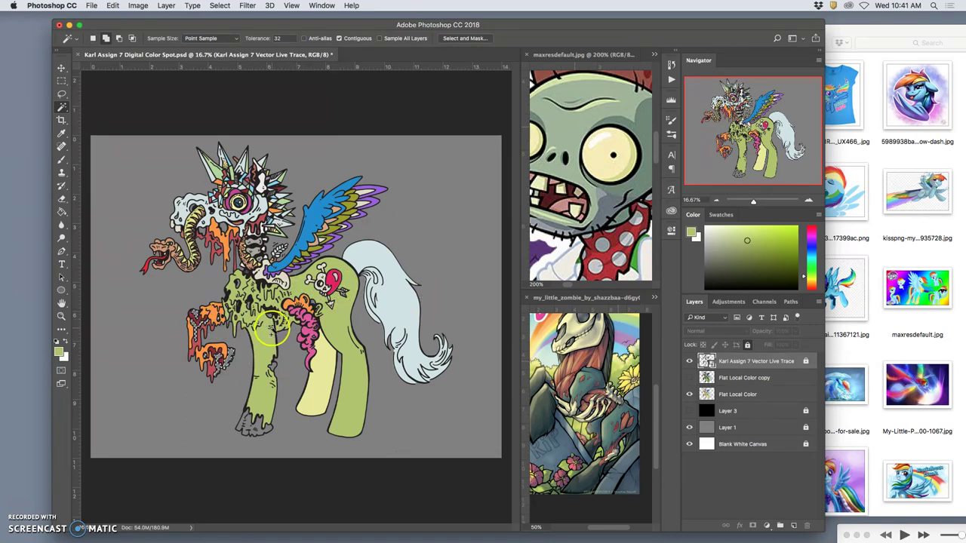
{"action": "left_click", "coordinate": [734, 394]}
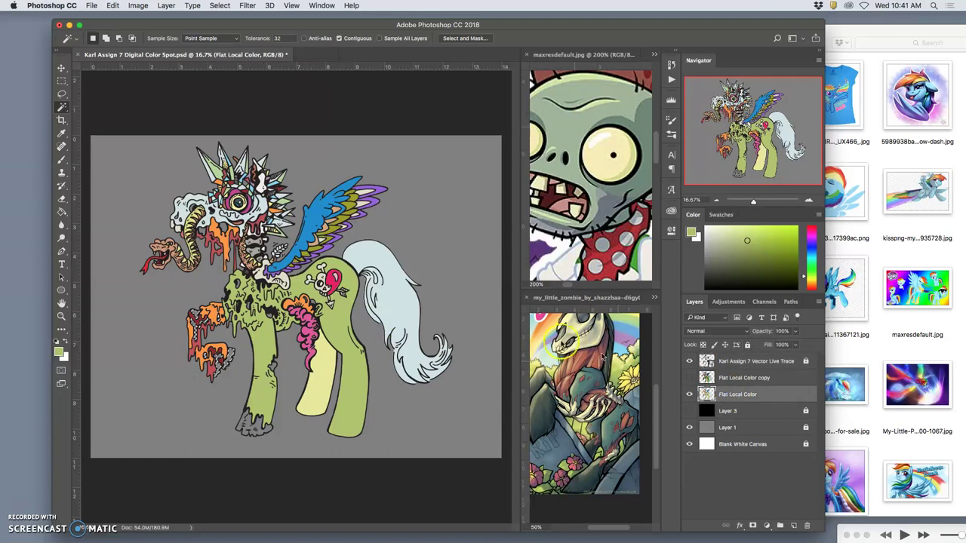
{"action": "left_click", "coordinate": [61, 211]}
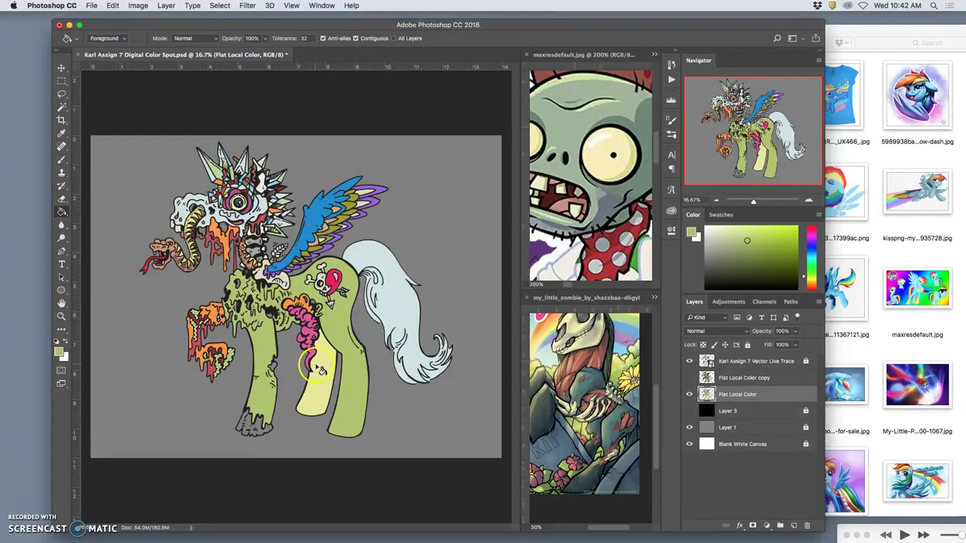
{"action": "left_click", "coordinate": [311, 373], "text": "alt"}
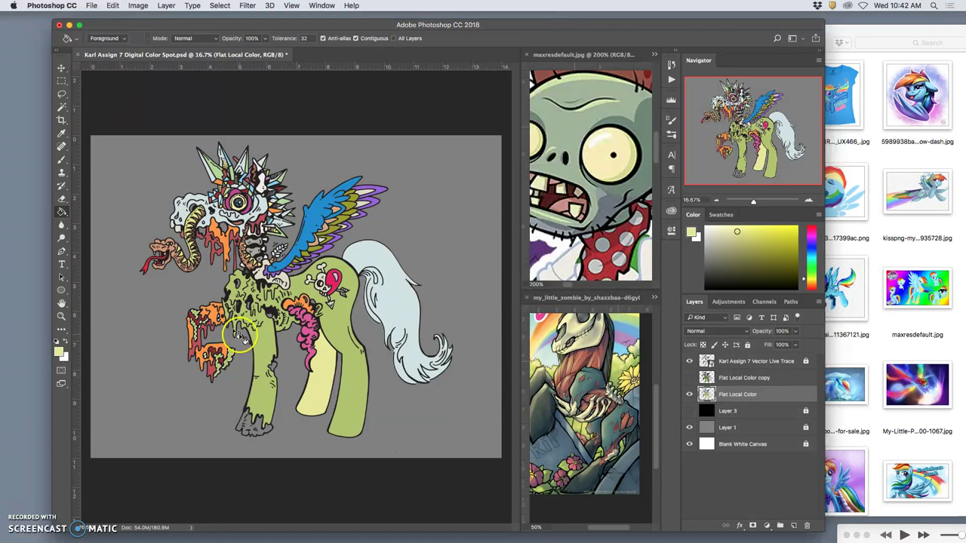
- Test Magic Wand selections on the green front leg, zoom into the shoulder, and deselect
{"action": "left_click", "coordinate": [61, 106]}
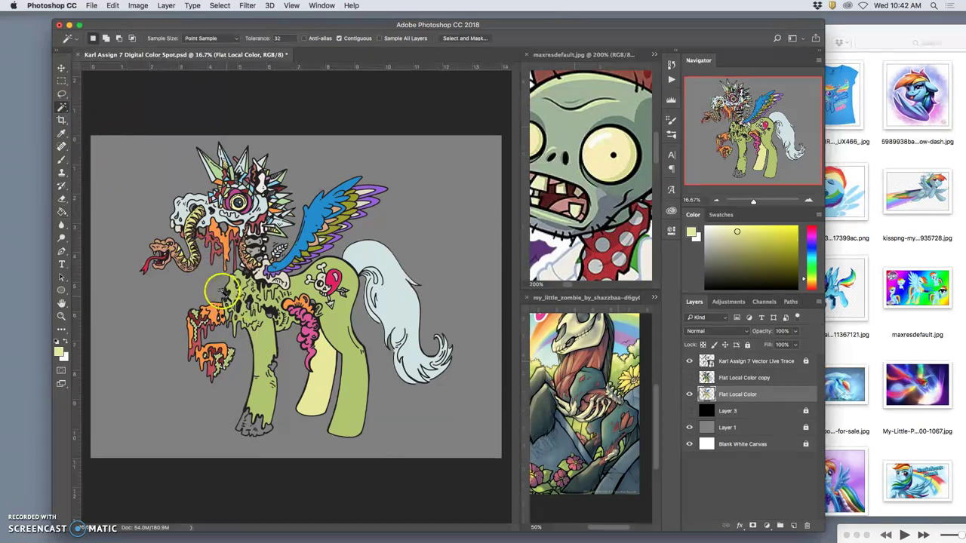
{"action": "left_click", "coordinate": [226, 312]}
{"action": "left_click", "coordinate": [232, 316]}
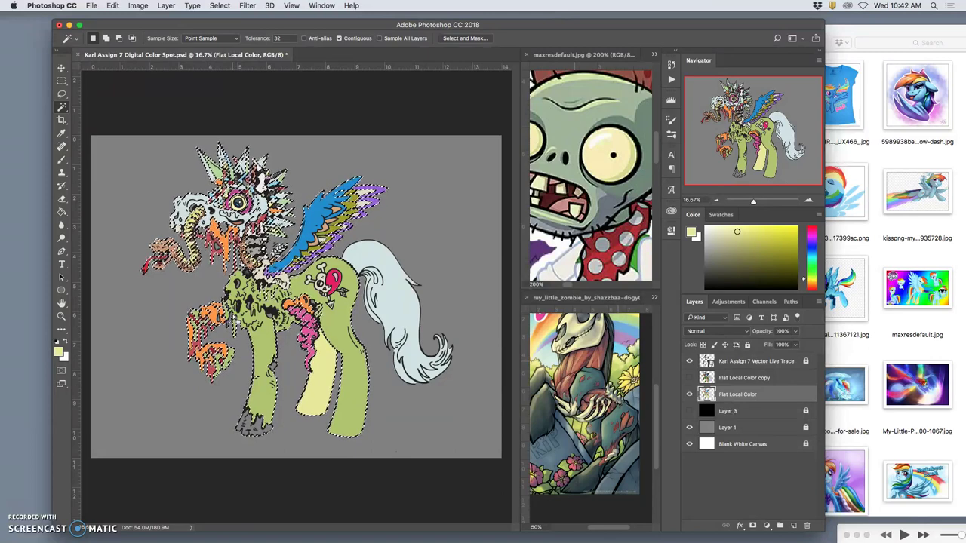
{"action": "key", "text": "super+equal"}
{"action": "key", "text": "super+equal"}
{"action": "key", "text": "super+equal"}
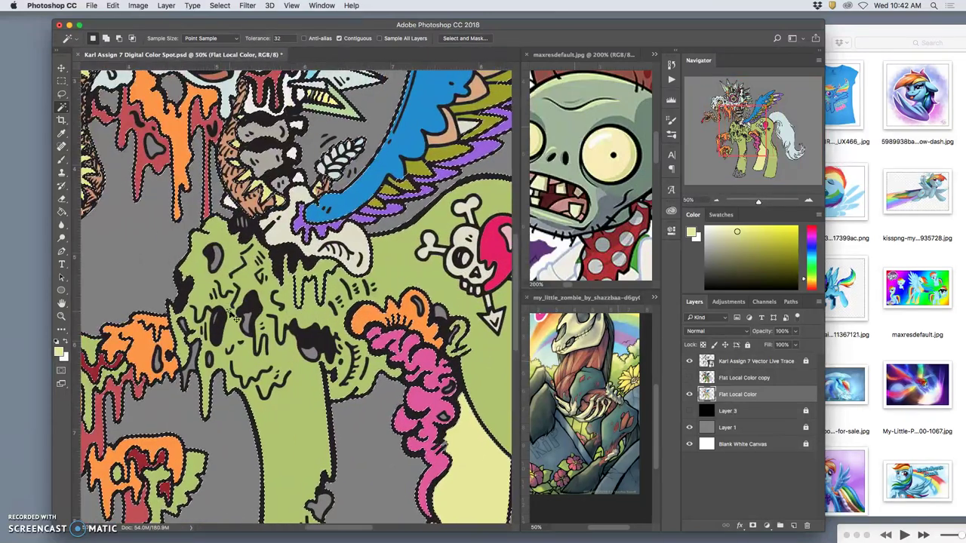
{"action": "key", "text": "super+d"}
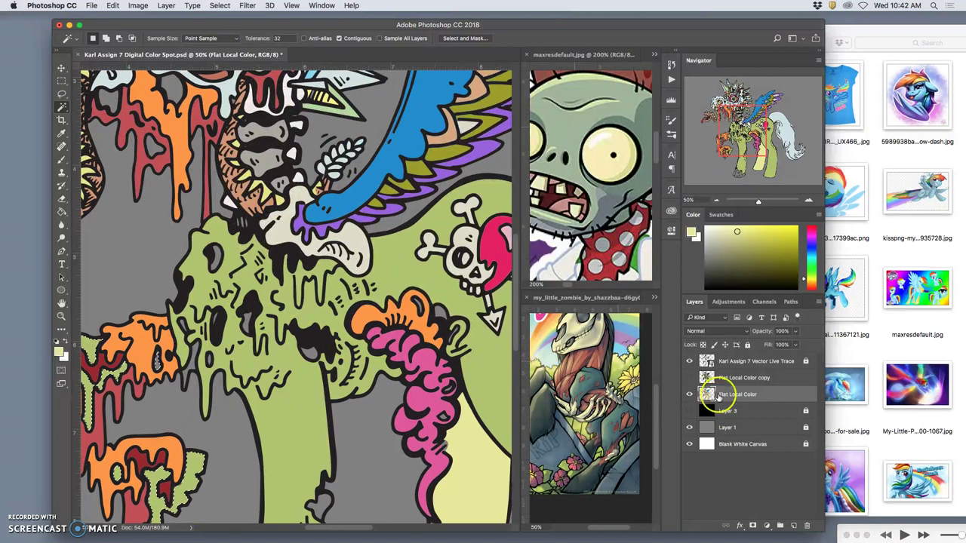
{"action": "left_click", "coordinate": [729, 362]}
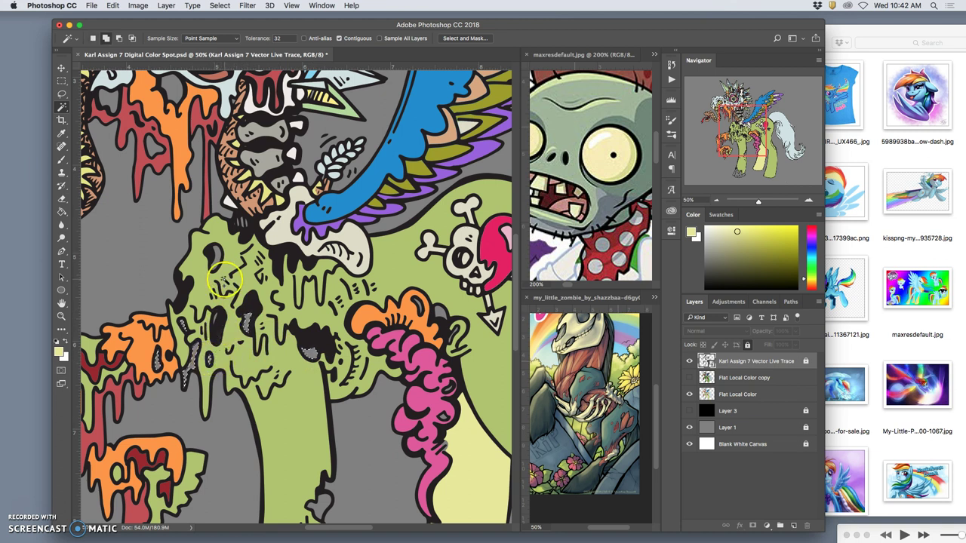
- Fill the shoulder gaps, a grey strand and the front-leg notch with pale yellow on Flat Local Color
{"action": "scroll", "coordinate": [345, 396], "scroll_direction": "down", "scroll_amount": 5}
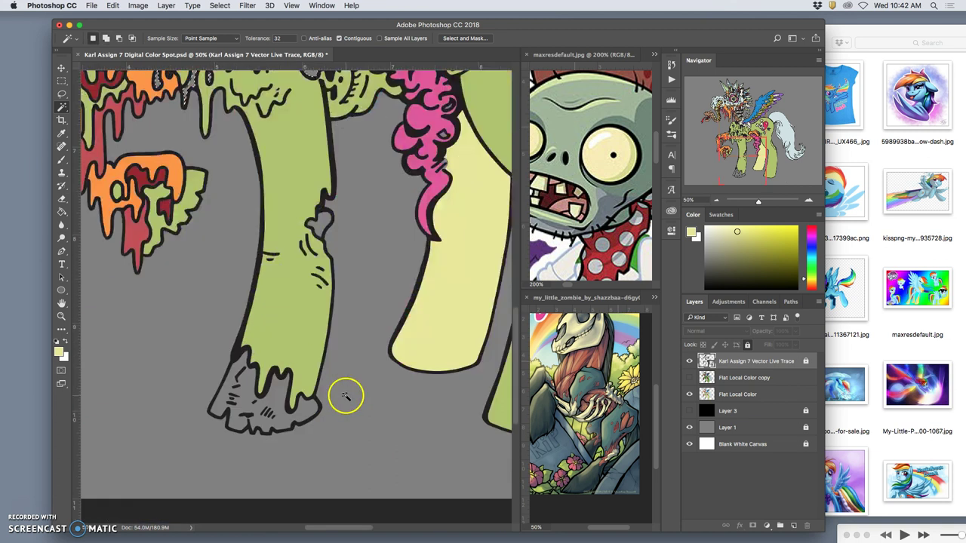
{"action": "left_click", "coordinate": [326, 222], "text": "shift"}
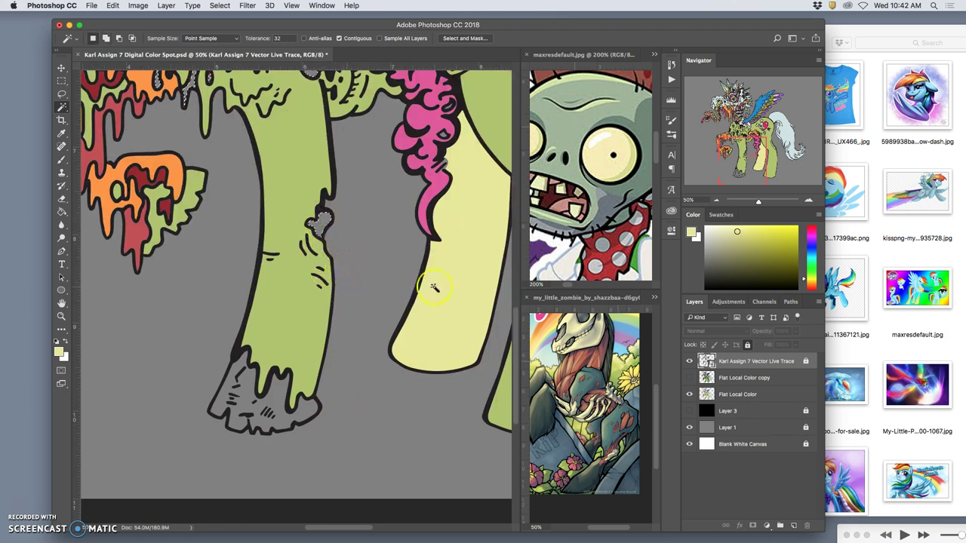
{"action": "left_click", "coordinate": [62, 212]}
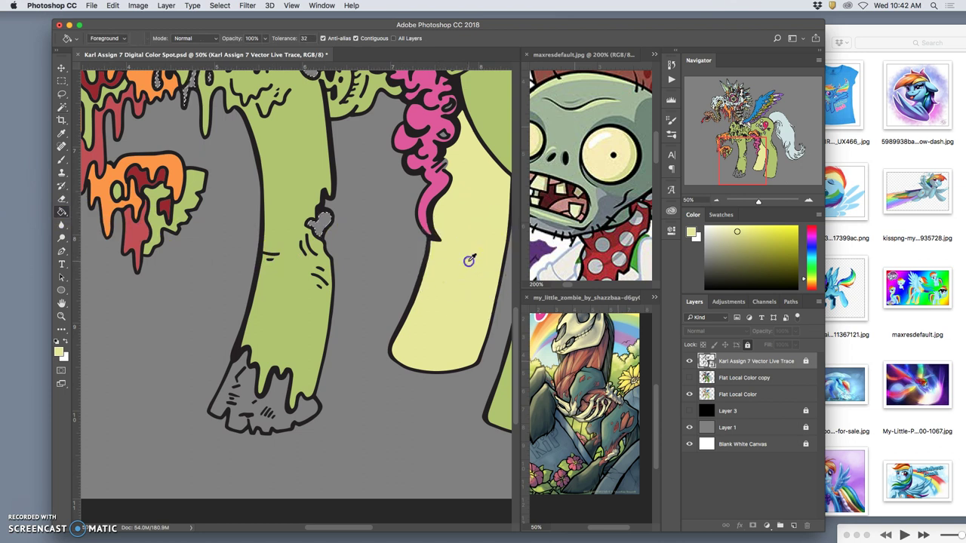
{"action": "left_click", "coordinate": [738, 393]}
{"action": "scroll", "coordinate": [181, 102], "scroll_direction": "up", "scroll_amount": 3}
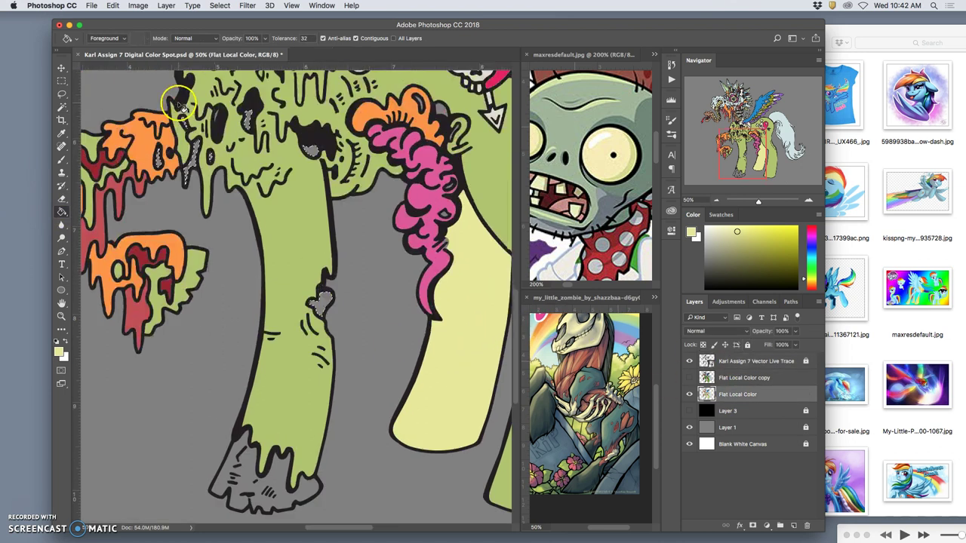
{"action": "left_click", "coordinate": [249, 119]}
{"action": "left_click", "coordinate": [312, 151]}
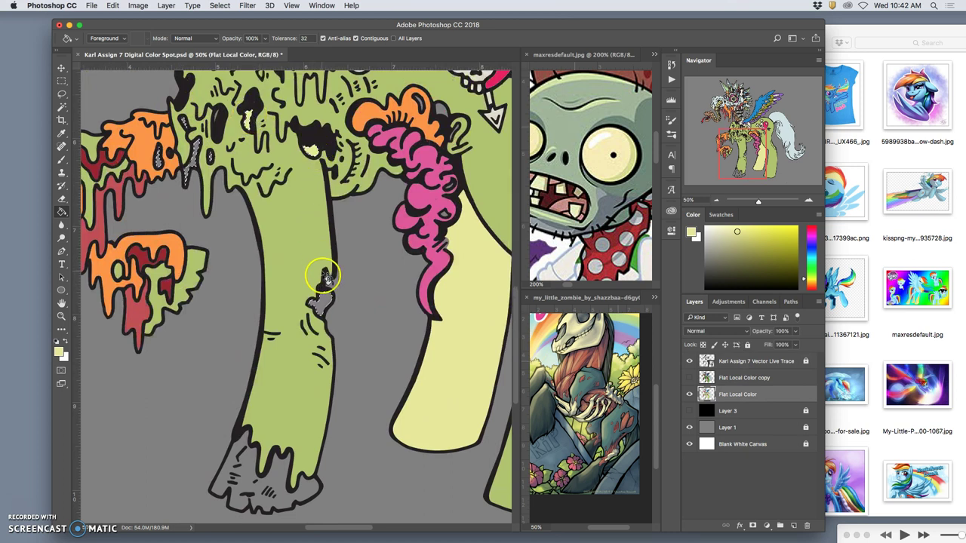
{"action": "left_click", "coordinate": [325, 300]}
{"action": "left_click", "coordinate": [192, 137]}
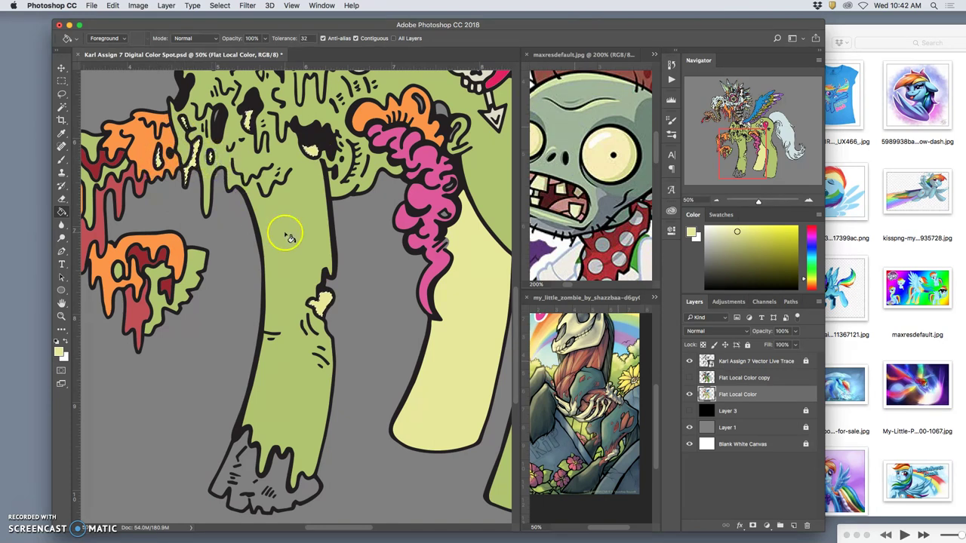
{"action": "key", "text": "super+equal"}
{"action": "key", "text": "super+equal"}
{"action": "key", "text": "super+equal"}
{"action": "key", "text": "super+equal"}
{"action": "key", "text": "super+equal"}
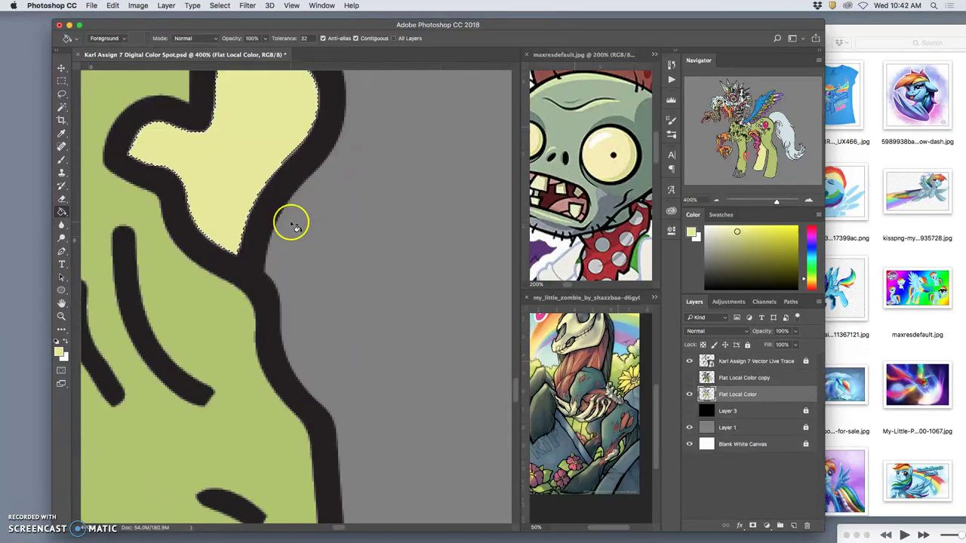
- Deselect, hide the grey Layer 1 for a white backdrop, and briefly preview the black layer
{"action": "scroll", "coordinate": [289, 215], "scroll_direction": "up", "scroll_amount": 3}
{"action": "key", "text": "super+d"}
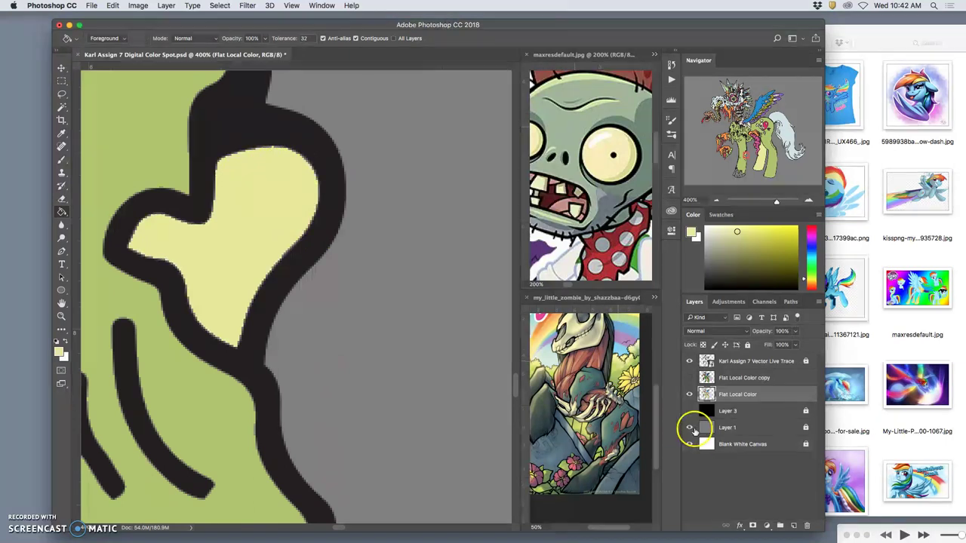
{"action": "left_click", "coordinate": [689, 427]}
{"action": "left_click", "coordinate": [688, 444]}
{"action": "left_click", "coordinate": [690, 445]}
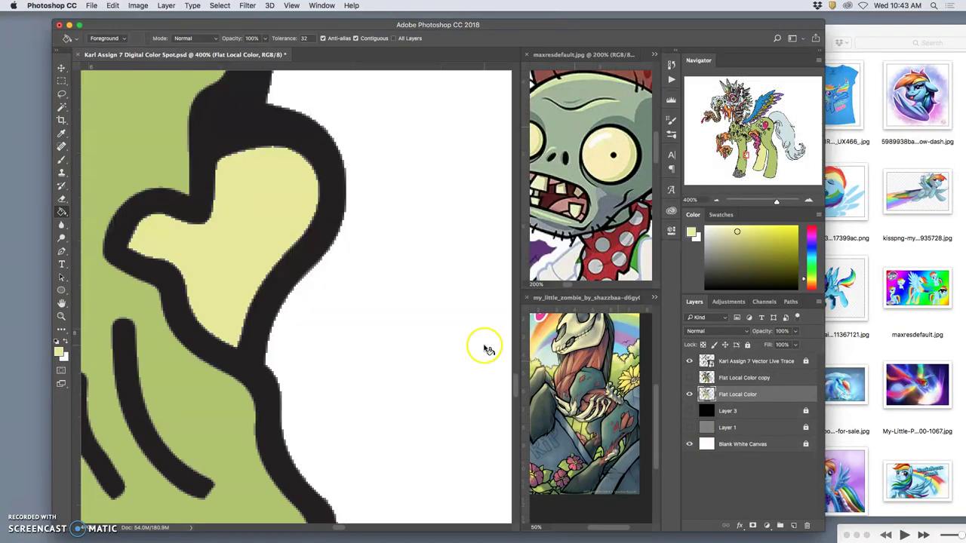
{"action": "left_click", "coordinate": [689, 411]}
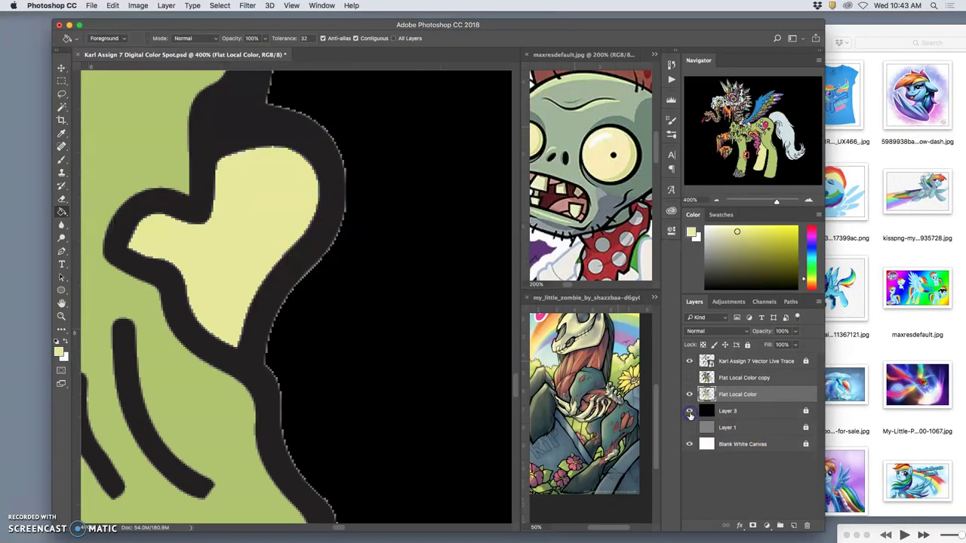
{"action": "left_click", "coordinate": [689, 411]}
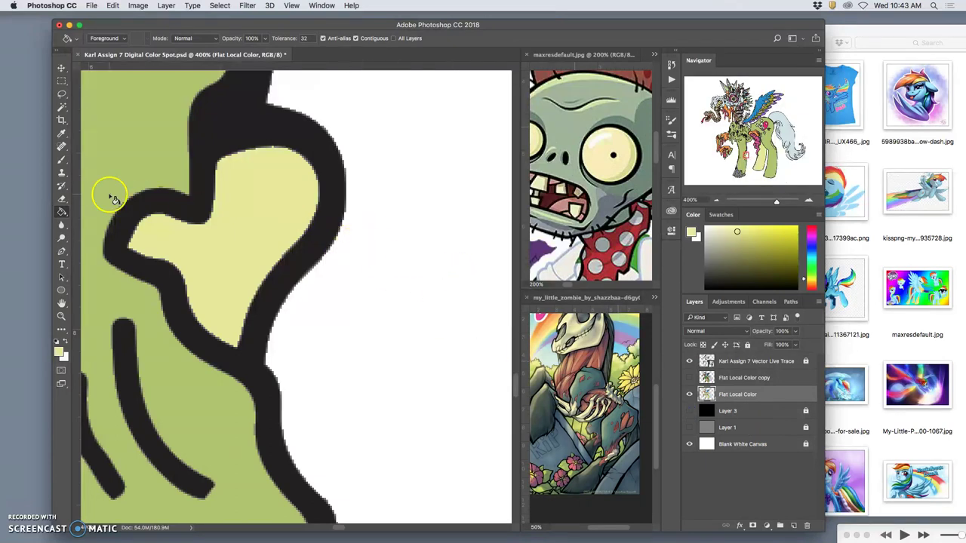
{"action": "left_click", "coordinate": [62, 107]}
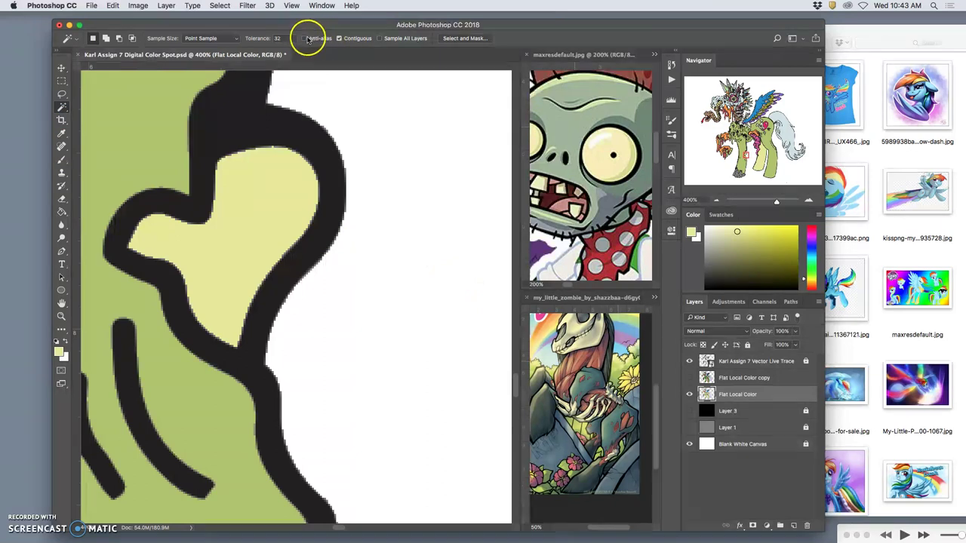
- Enable anti-aliasing, select the leg patch on the line-art layer, and bucket-fill it on Flat Local Color
{"action": "left_click", "coordinate": [305, 39]}
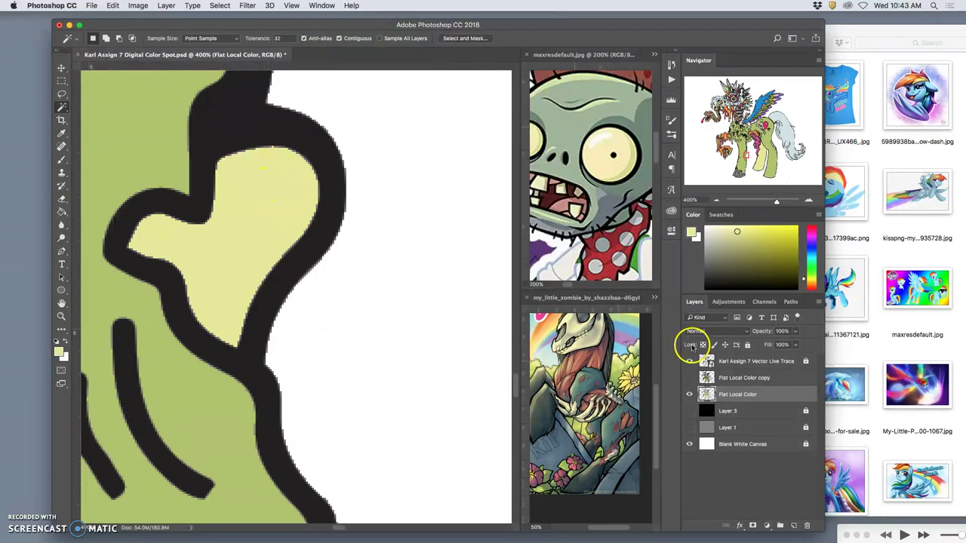
{"action": "left_click", "coordinate": [734, 361]}
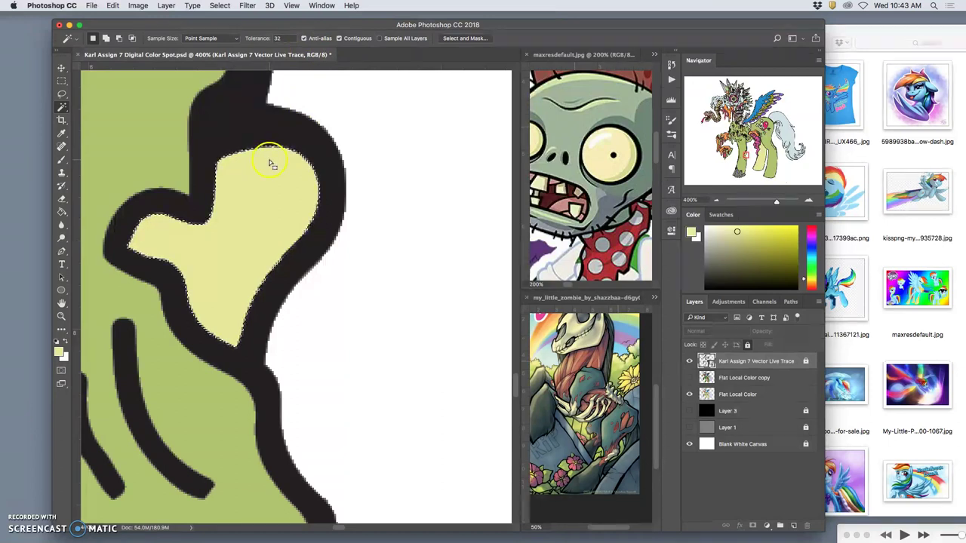
{"action": "left_click", "coordinate": [62, 211]}
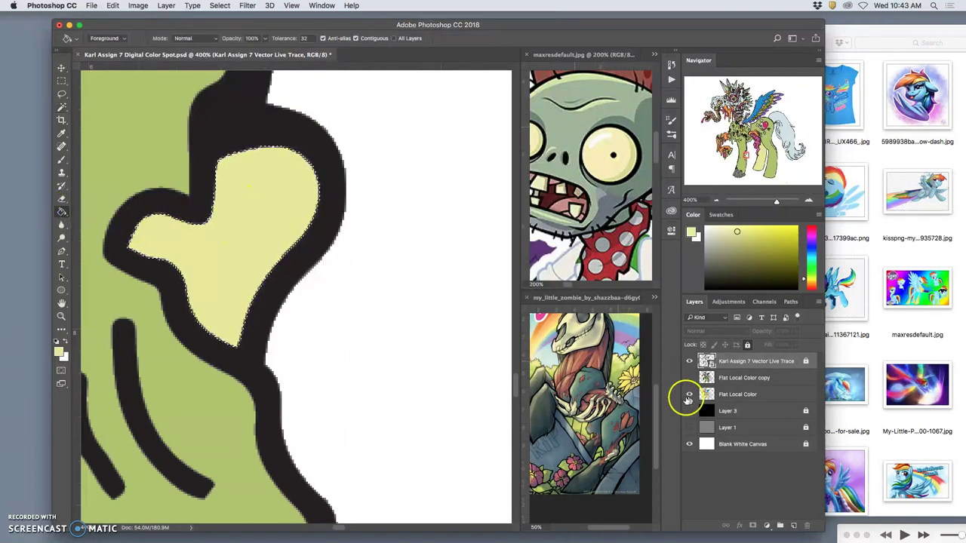
{"action": "left_click", "coordinate": [730, 393]}
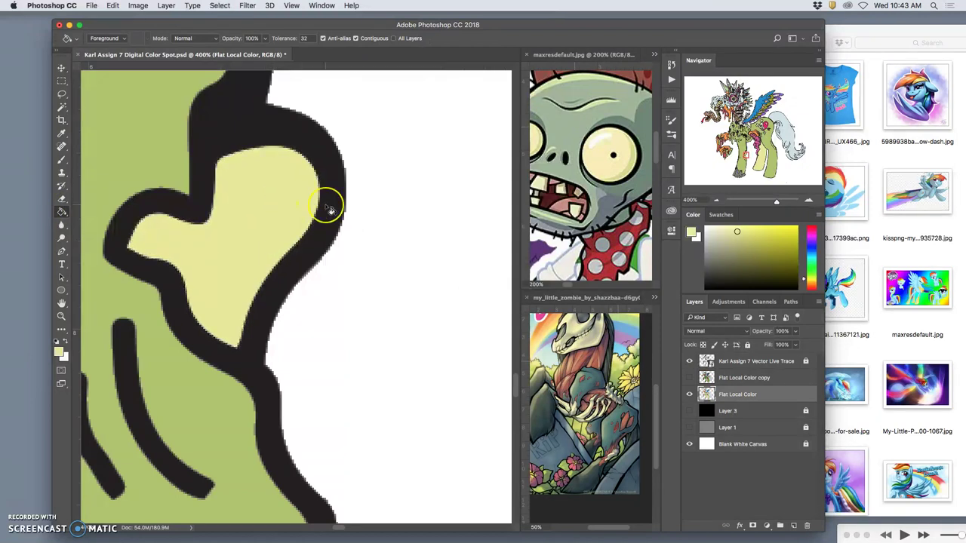
- Zoom to 66.7% on the pony's head and manes, and pick the Magic Wand on Vector Live Trace
{"action": "key", "text": "super+minus"}
{"action": "key", "text": "super+minus"}
{"action": "key", "text": "super+minus"}
{"action": "key", "text": "super+minus"}
{"action": "key", "text": "super+minus"}
{"action": "key", "text": "super+minus"}
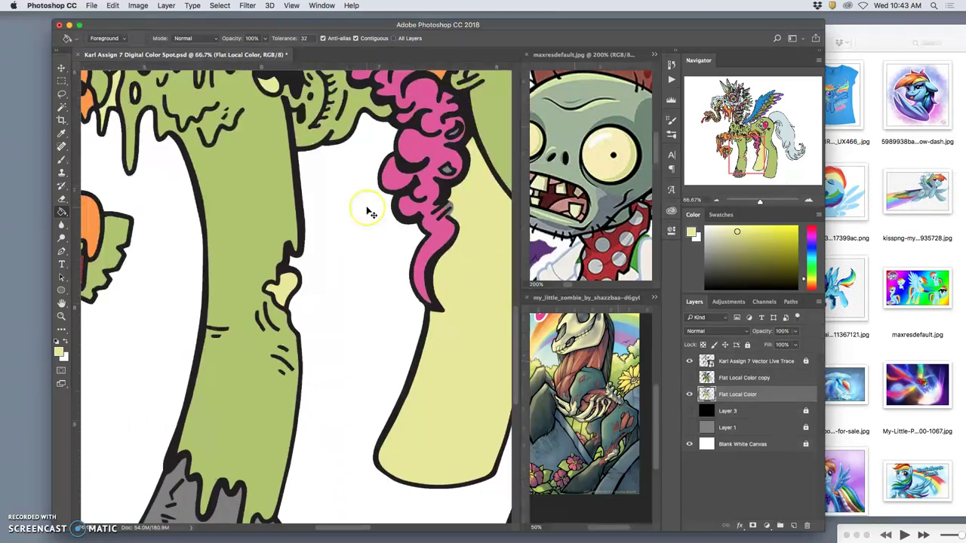
{"action": "key", "text": "super+minus"}
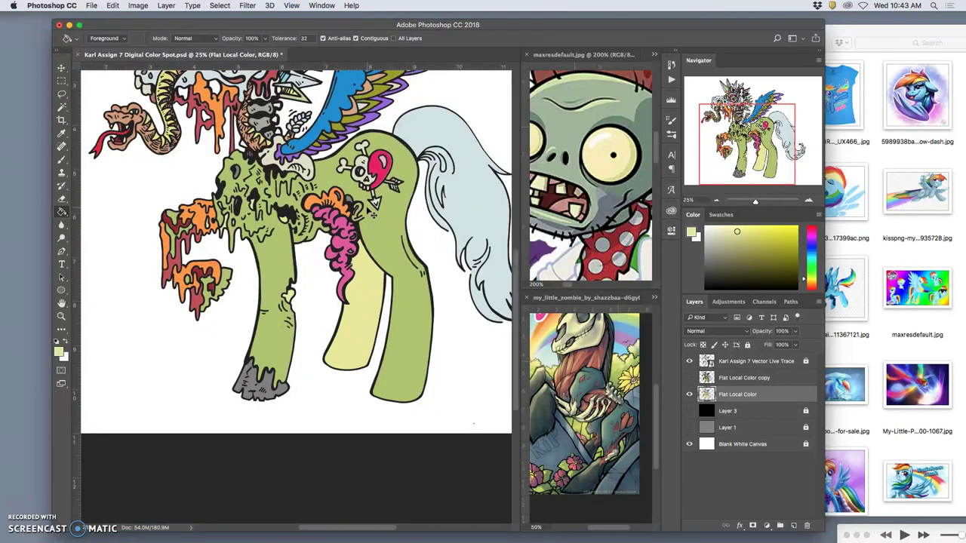
{"action": "key", "text": "super+minus"}
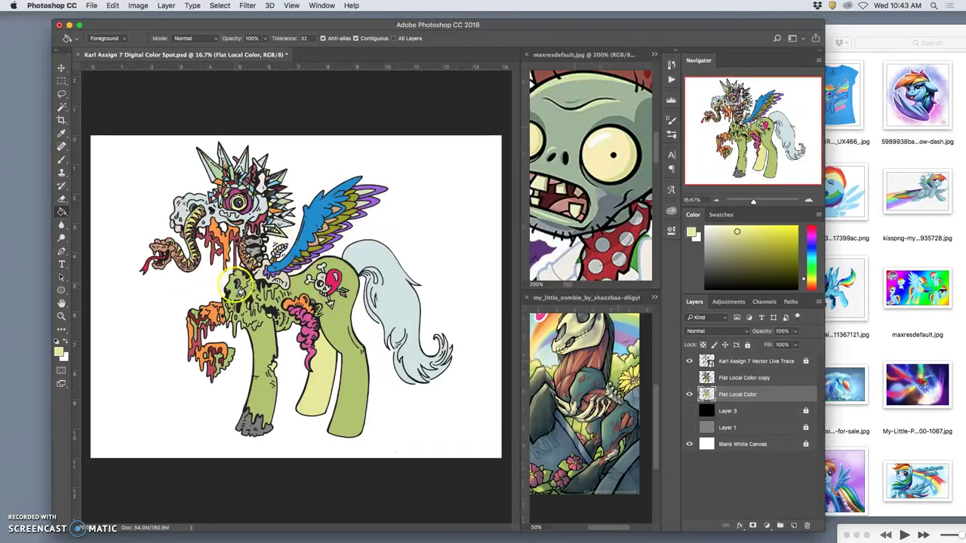
{"action": "key", "text": "super+plus"}
{"action": "key", "text": "super+plus"}
{"action": "key", "text": "super+plus"}
{"action": "key", "text": "super+plus"}
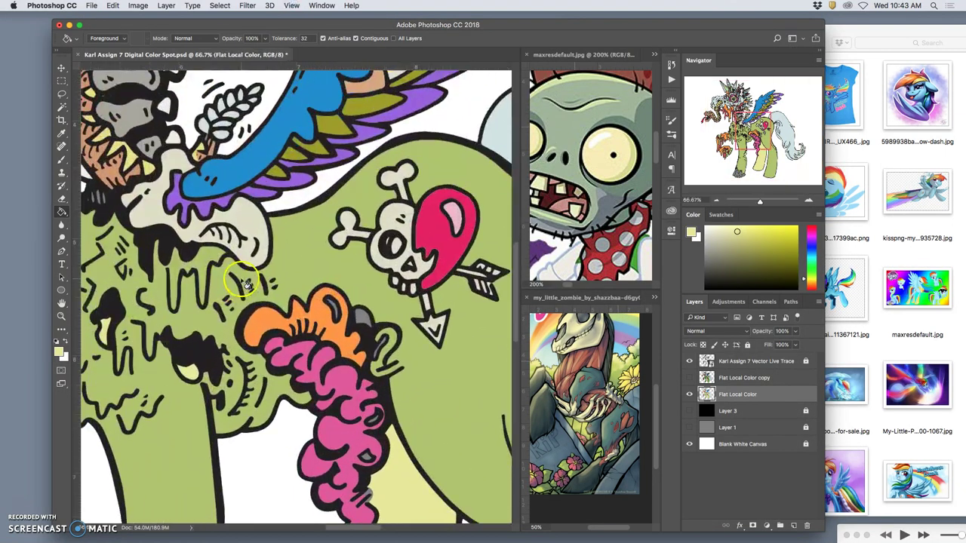
{"action": "scroll", "coordinate": [241, 281], "scroll_direction": "left", "scroll_amount": 5}
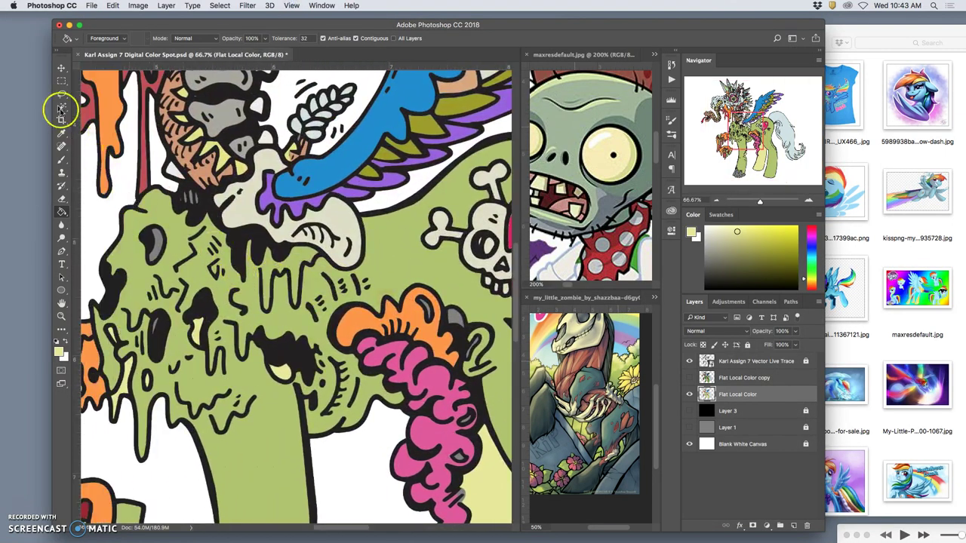
{"action": "left_click", "coordinate": [62, 108]}
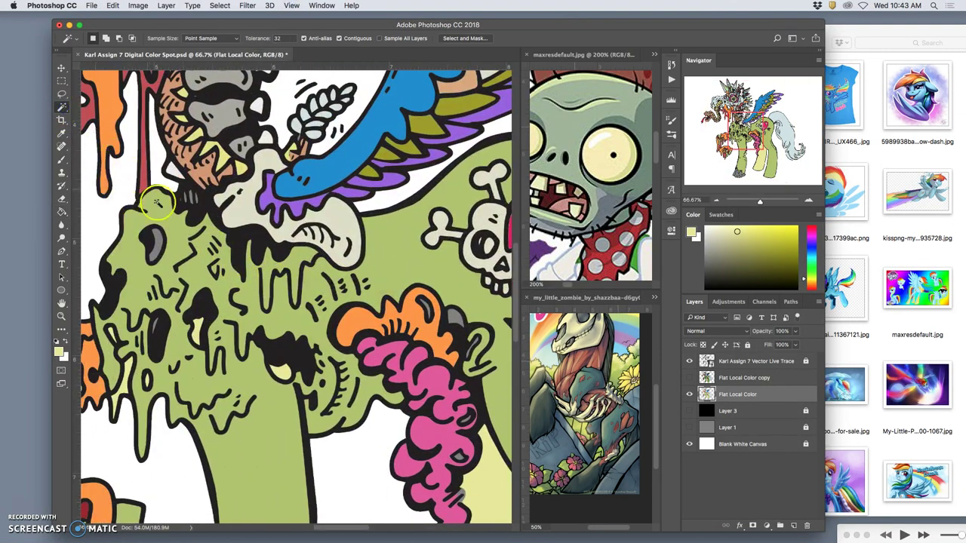
{"action": "left_click", "coordinate": [743, 363]}
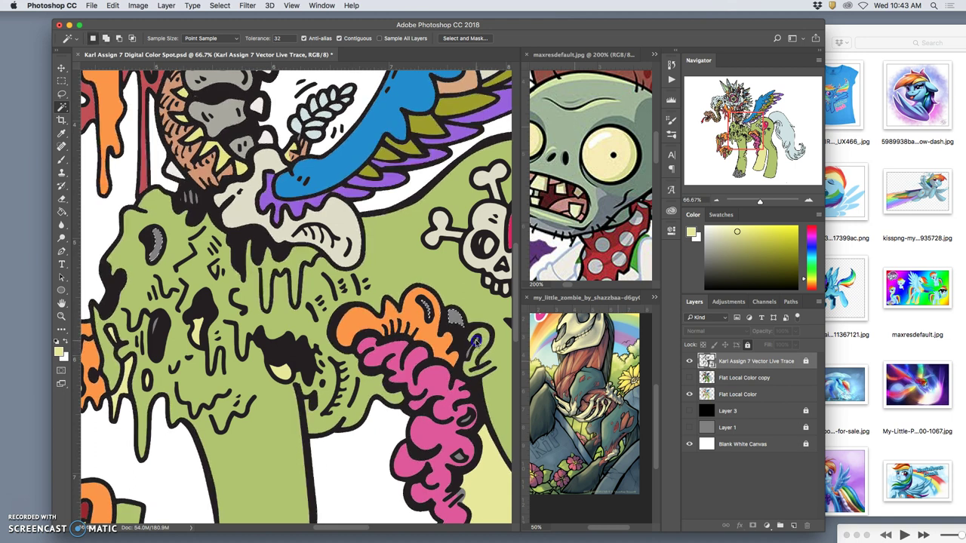
- Magic Wand-select the small black marks in the flower, eye and near the drips
{"action": "left_click", "coordinate": [465, 420], "text": "shift"}
{"action": "left_click", "coordinate": [460, 455], "text": "shift"}
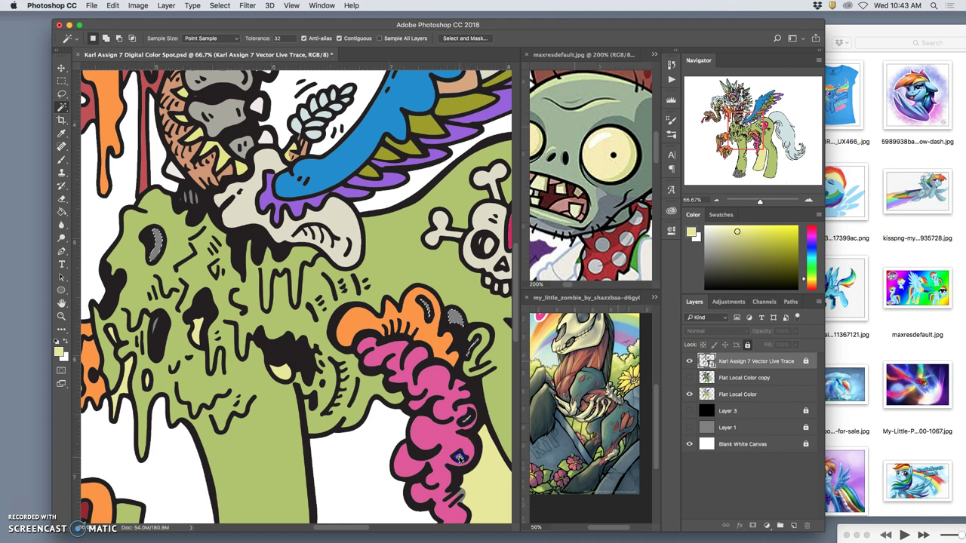
{"action": "left_click", "coordinate": [463, 494], "text": "shift"}
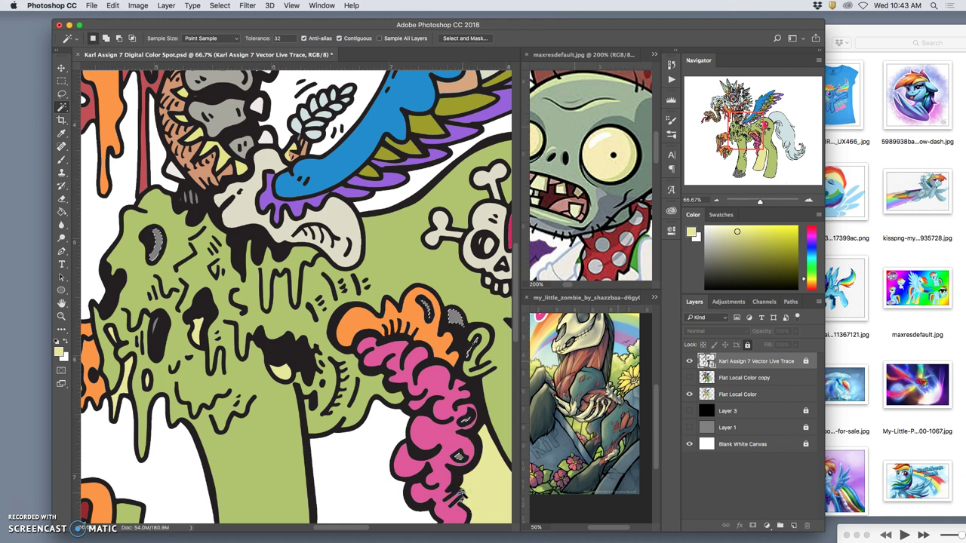
{"action": "left_click", "coordinate": [461, 495], "text": "shift"}
{"action": "key", "text": "super+z"}
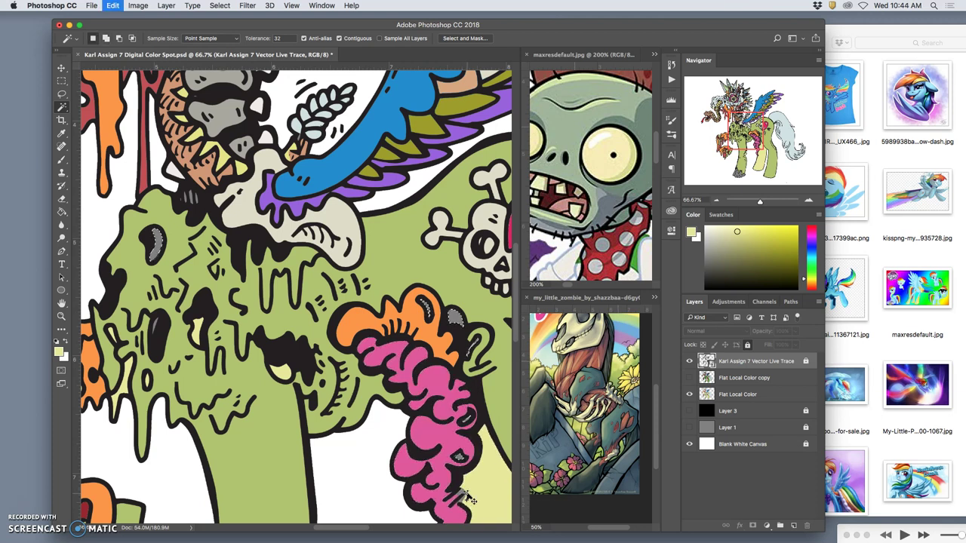
{"action": "left_click", "coordinate": [464, 494], "text": "shift"}
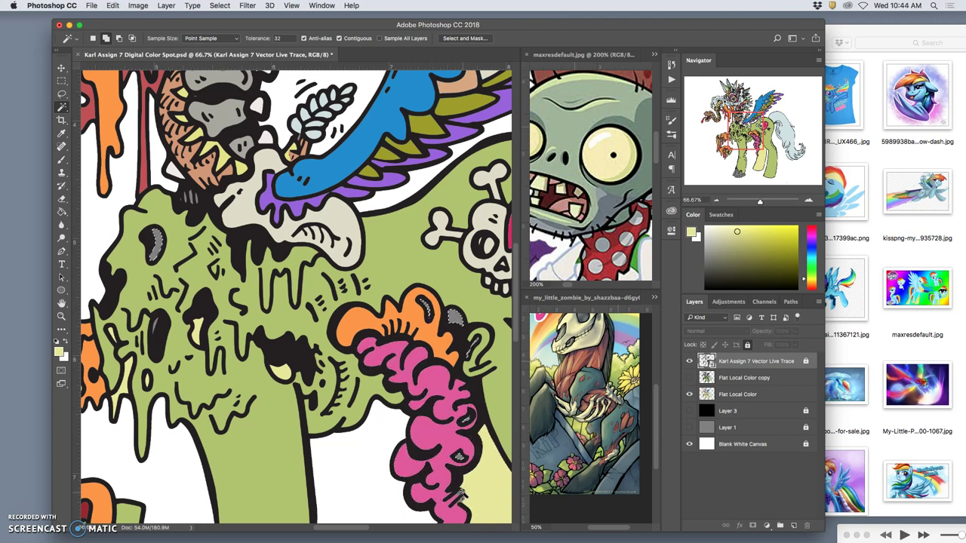
{"action": "left_click", "coordinate": [482, 430], "text": "shift"}
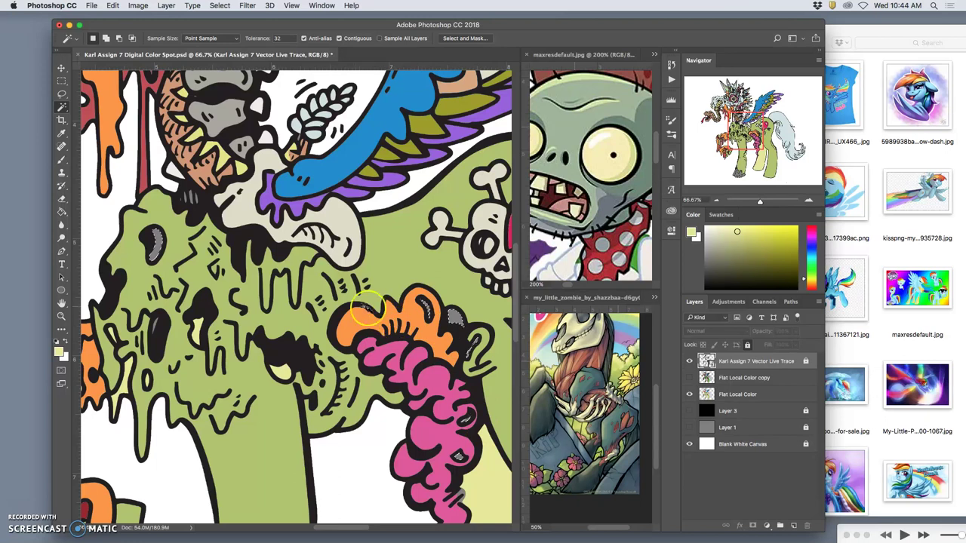
{"action": "left_click", "coordinate": [155, 323], "text": "shift"}
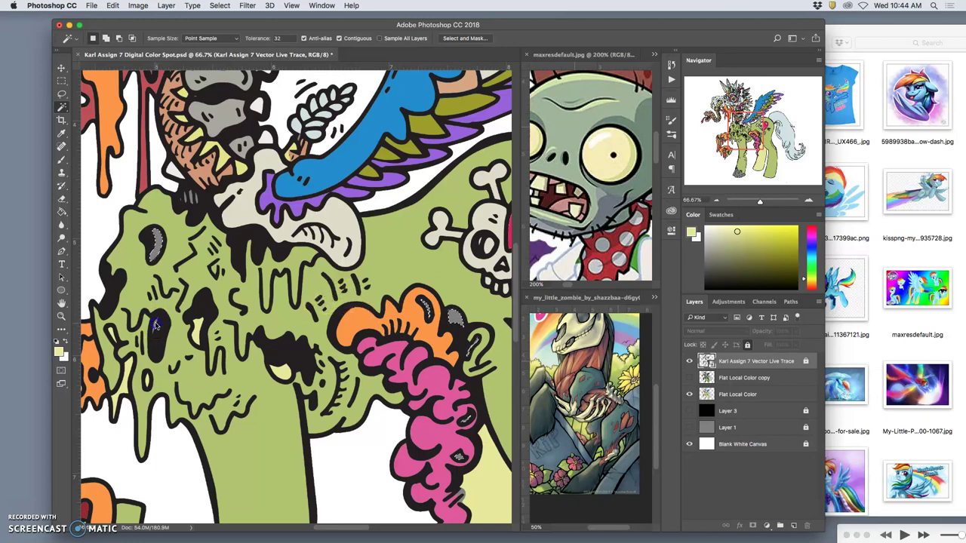
{"action": "left_click", "coordinate": [241, 311], "text": "shift"}
{"action": "key", "text": "super+minus"}
{"action": "key", "text": "super+minus"}
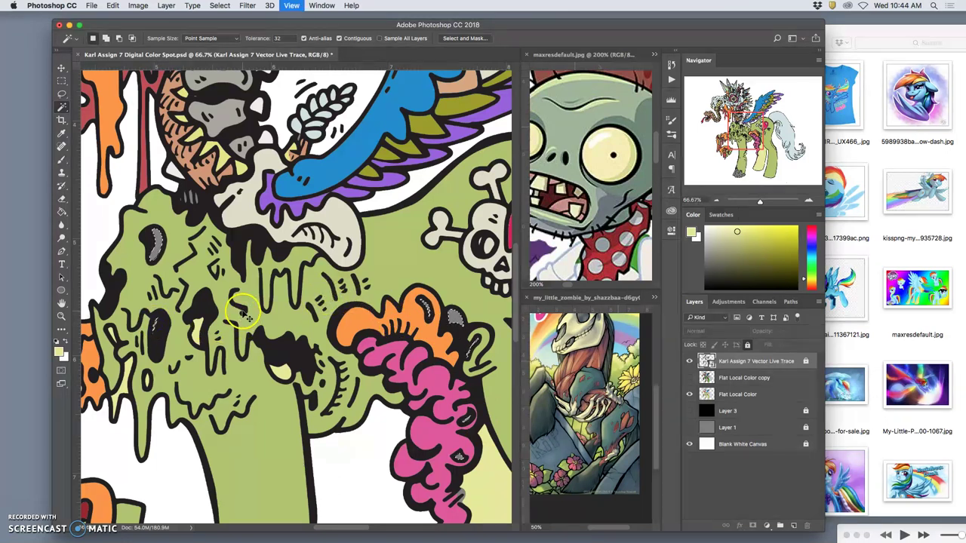
{"action": "key", "text": "super+minus"}
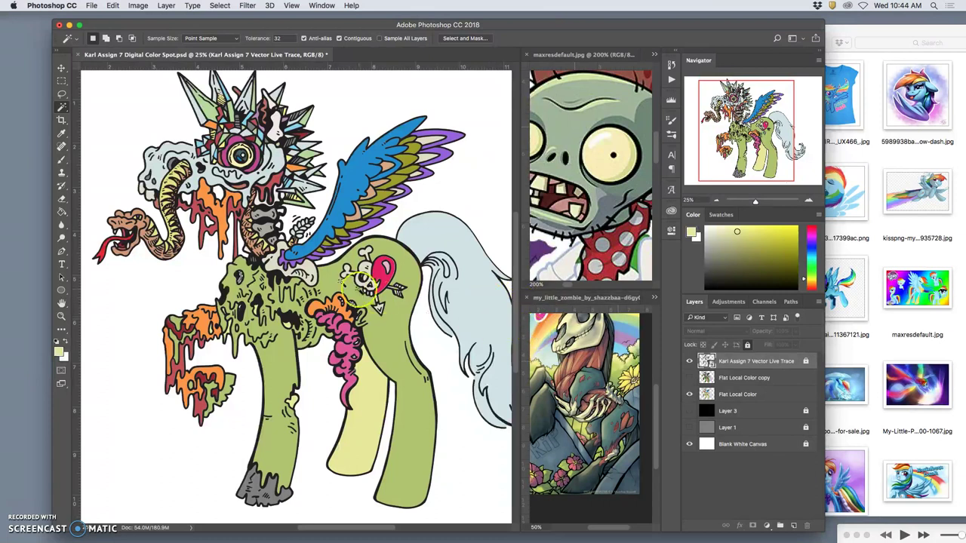
- Sample a pale cream from the zombie reference and fill the selected spots on Flat Local Color
{"action": "left_click", "coordinate": [65, 214]}
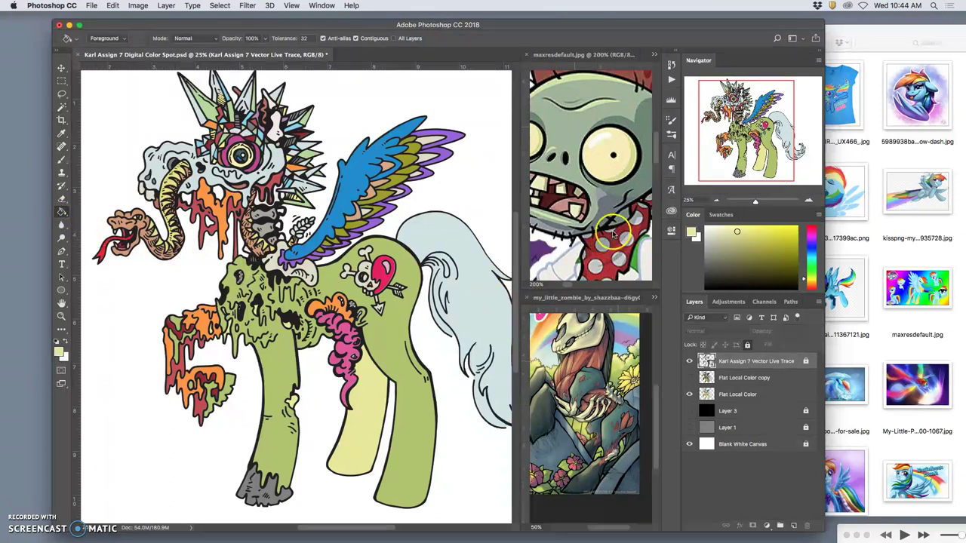
{"action": "left_click", "coordinate": [612, 192], "text": "alt"}
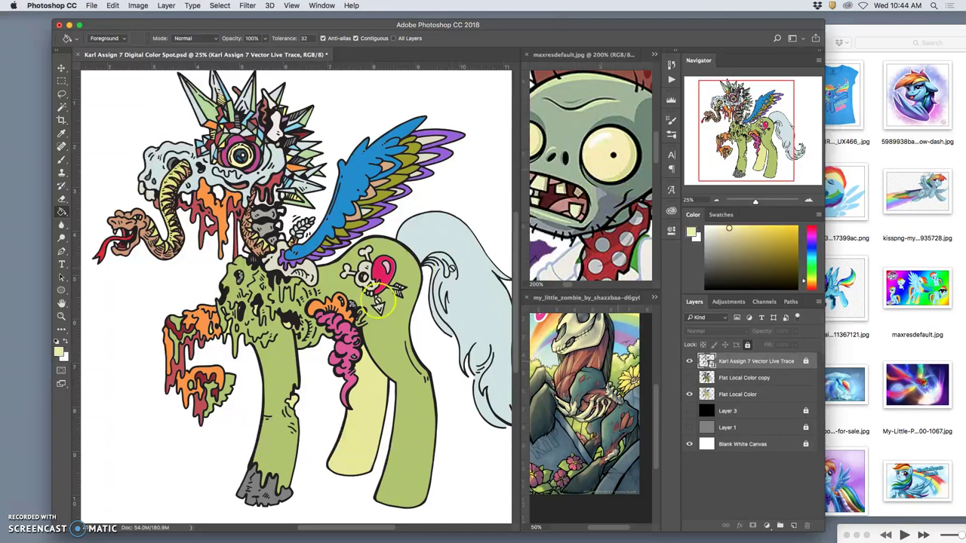
{"action": "left_click", "coordinate": [330, 313]}
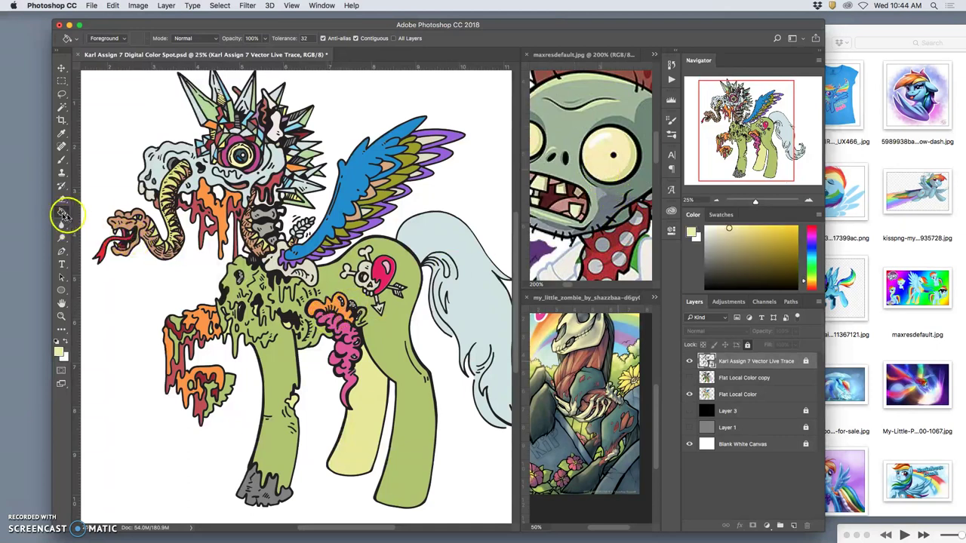
{"action": "left_click", "coordinate": [746, 393]}
{"action": "left_click", "coordinate": [351, 304]}
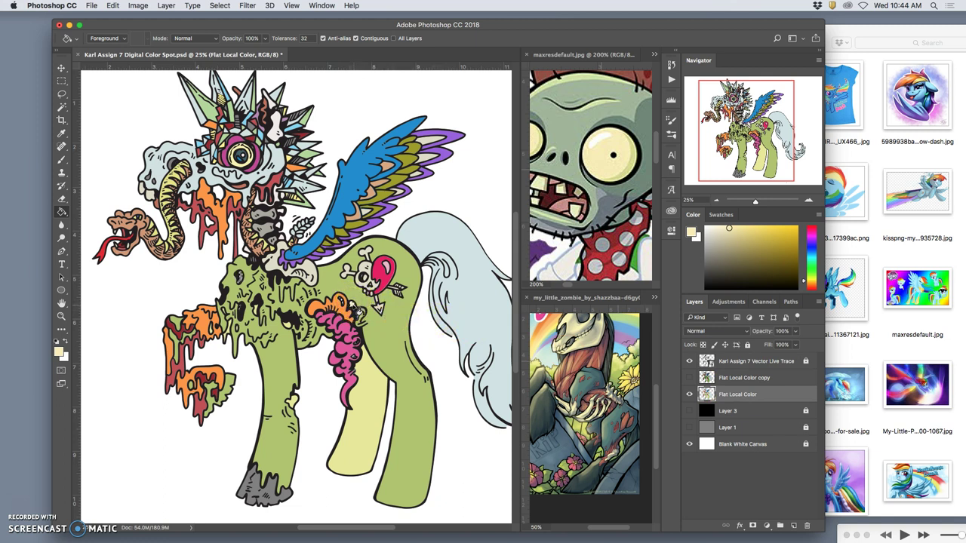
- Fill the eye spots and the orange and pink mane spots with cream
{"action": "left_click", "coordinate": [256, 290], "text": "super"}
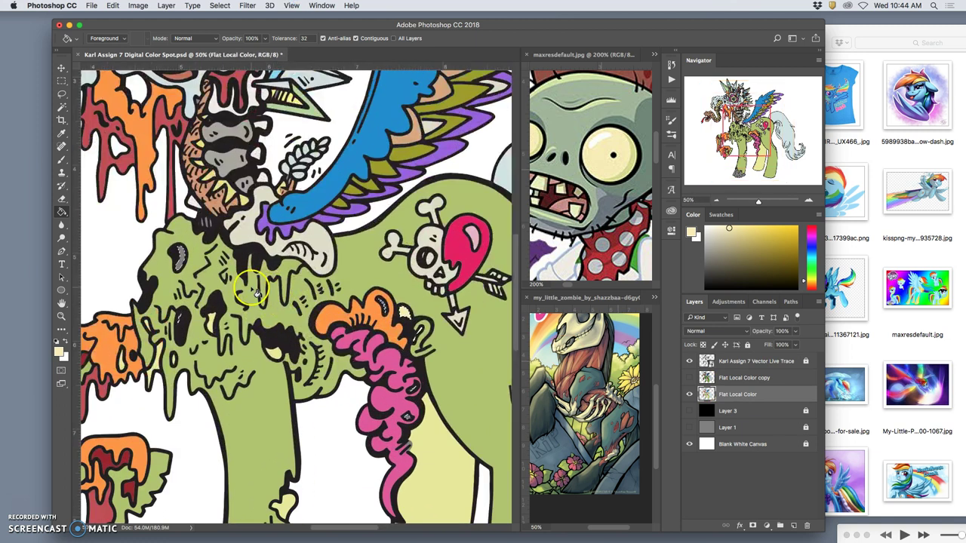
{"action": "left_click", "coordinate": [183, 260]}
{"action": "left_click", "coordinate": [182, 322]}
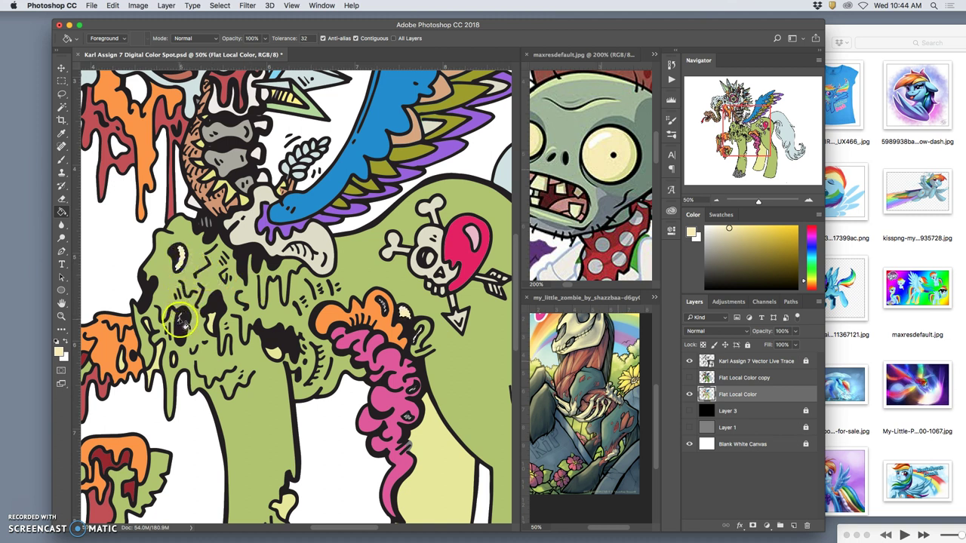
{"action": "left_click", "coordinate": [386, 306]}
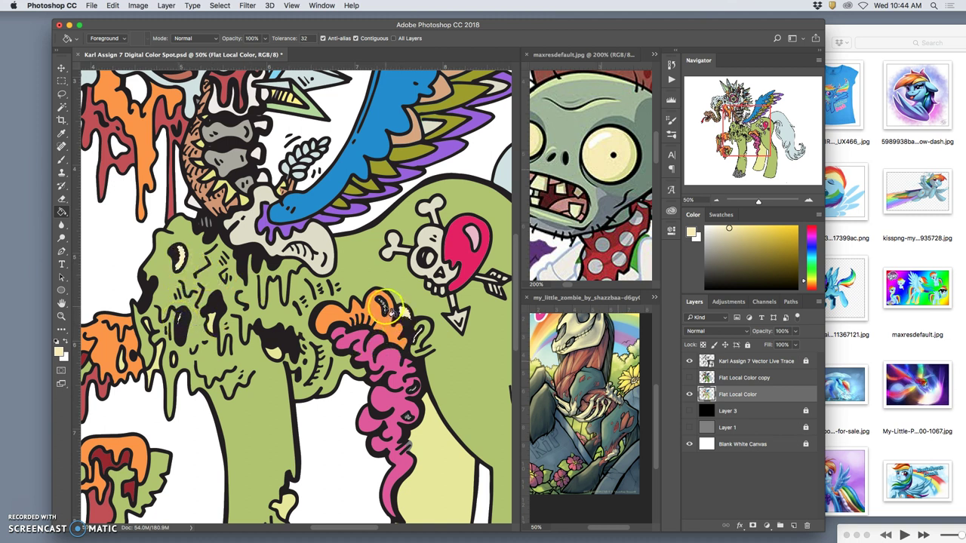
{"action": "left_click", "coordinate": [418, 332]}
{"action": "left_click", "coordinate": [412, 388]}
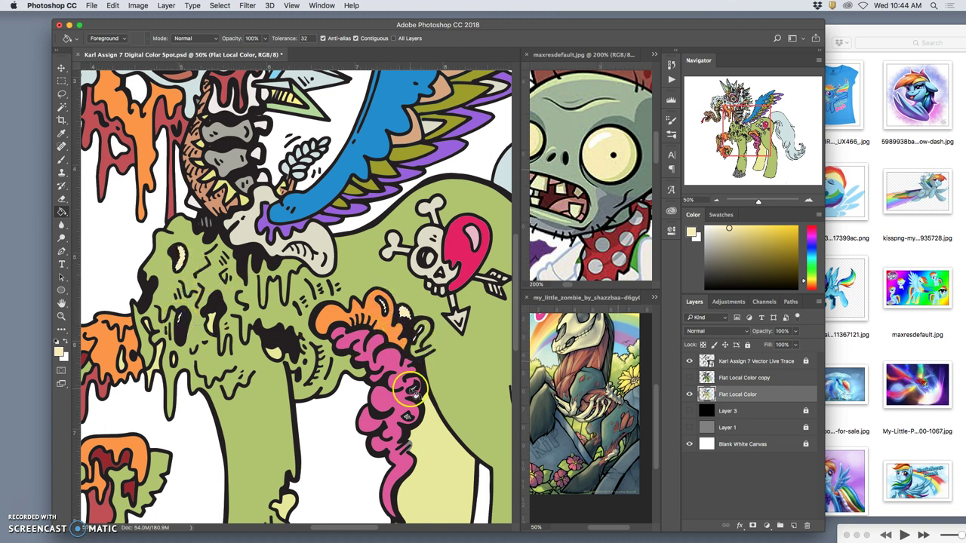
{"action": "left_click", "coordinate": [411, 418]}
{"action": "left_click", "coordinate": [413, 389]}
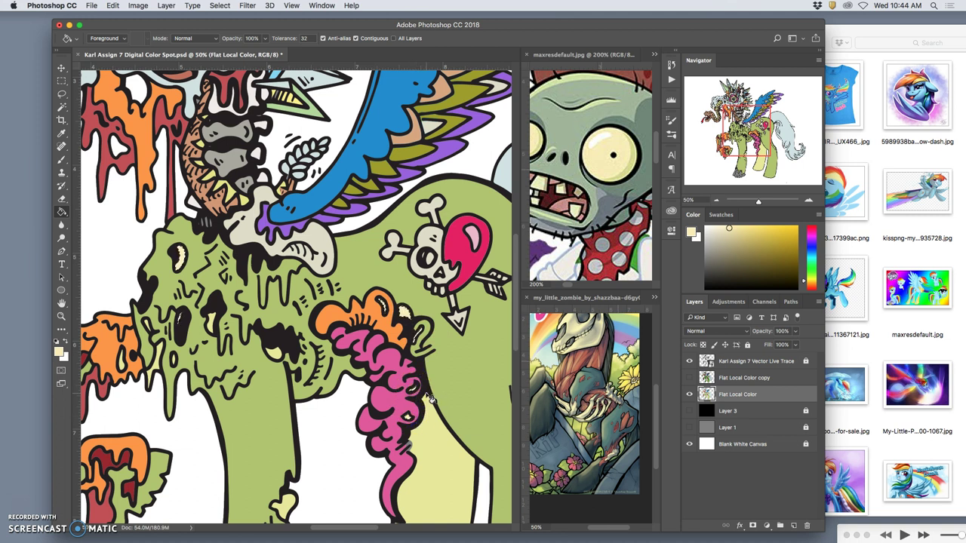
{"action": "left_click", "coordinate": [483, 402]}
- Zoom out and toggle the Flat Local Color and its copy's visibility to compare them
{"action": "key", "text": "super+minus"}
{"action": "key", "text": "super+minus"}
{"action": "key", "text": "super+minus"}
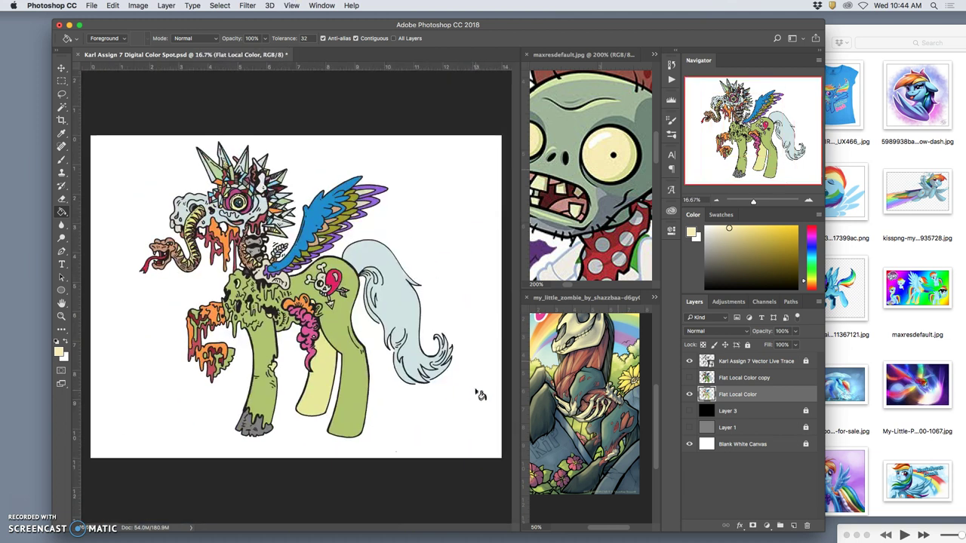
{"action": "left_click", "coordinate": [478, 389]}
{"action": "left_click", "coordinate": [491, 300]}
{"action": "left_click", "coordinate": [689, 394]}
{"action": "left_click", "coordinate": [689, 377]}
{"action": "left_click", "coordinate": [689, 378]}
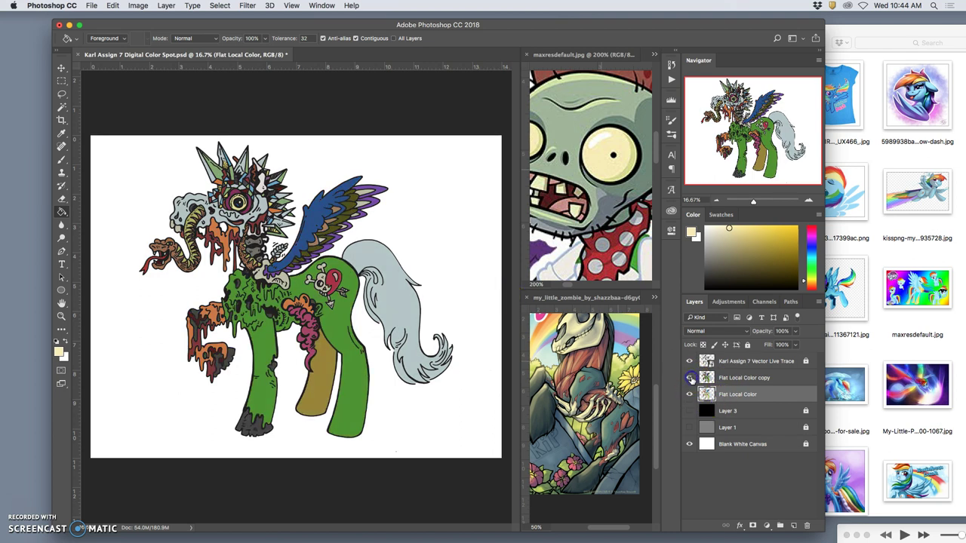
{"action": "left_click", "coordinate": [689, 378]}
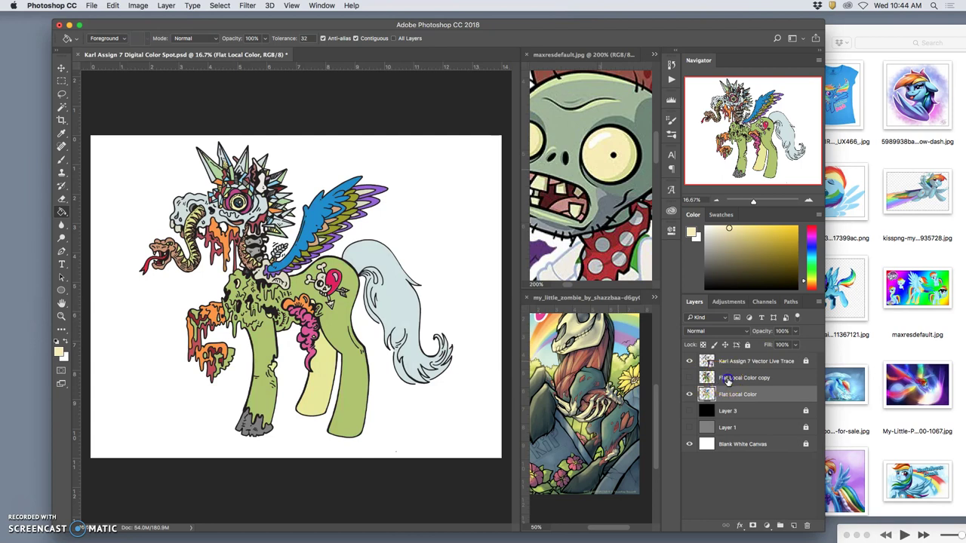
- Replace the old copy with a new Flat Local Color duplicate named 'Dutone Cut Edge Shadows'
{"action": "left_click", "coordinate": [723, 384]}
{"action": "key", "text": "Delete"}
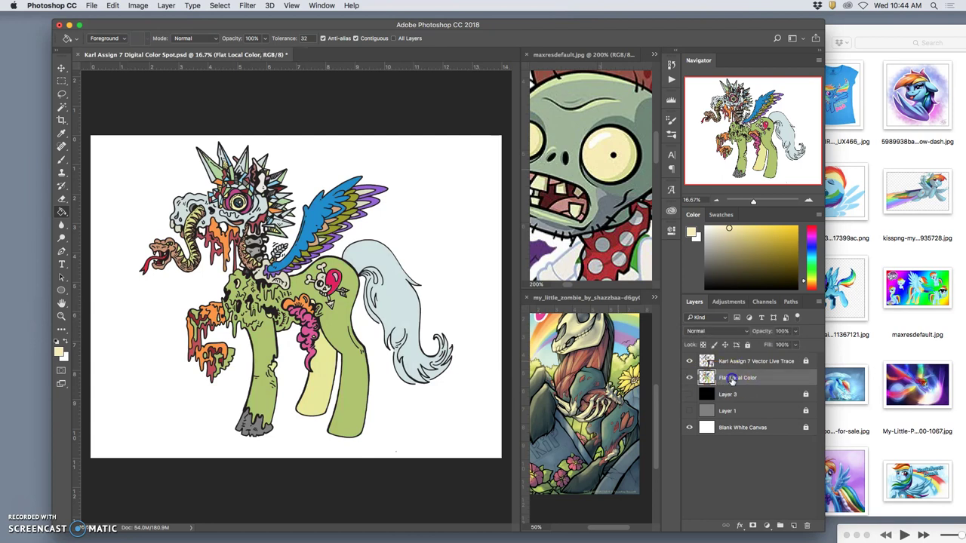
{"action": "key", "text": "super+j"}
{"action": "double_click", "coordinate": [735, 378]}
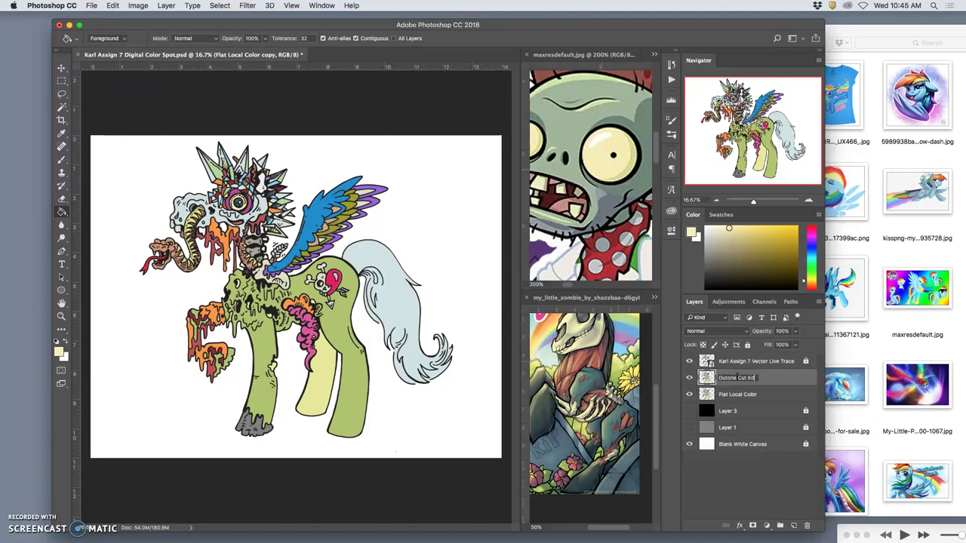
{"action": "type", "text": "Sha"}
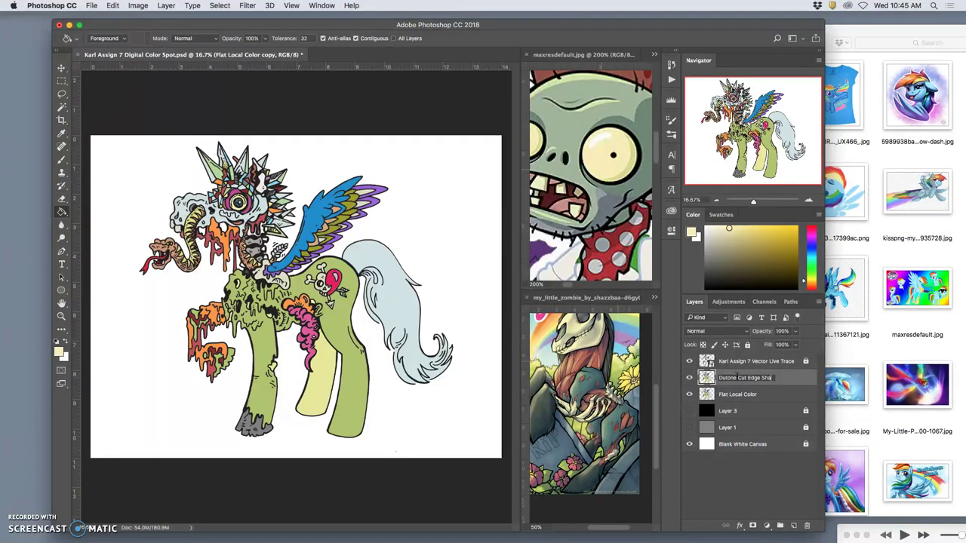
{"action": "type", "text": "do"}
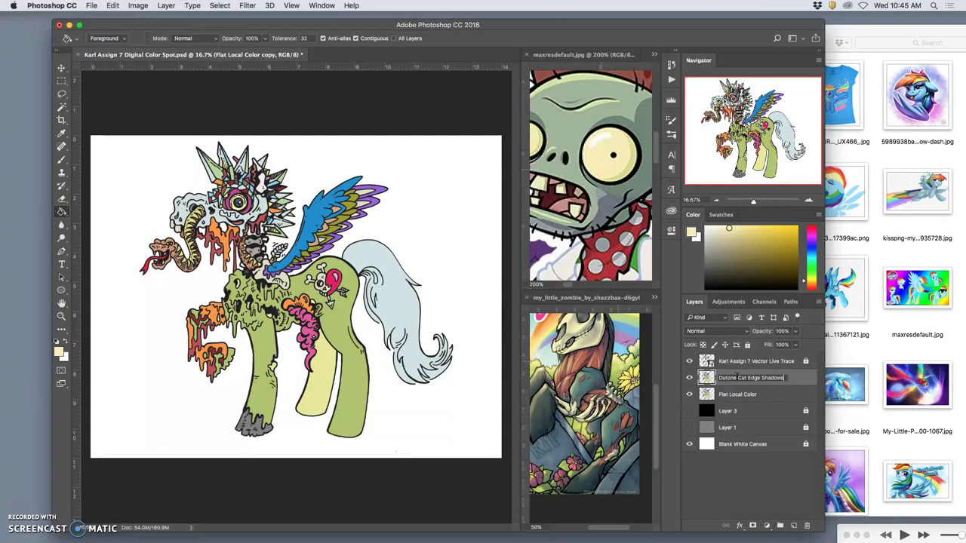
{"action": "type", "text": "ws"}
{"action": "left_click", "coordinate": [804, 383]}
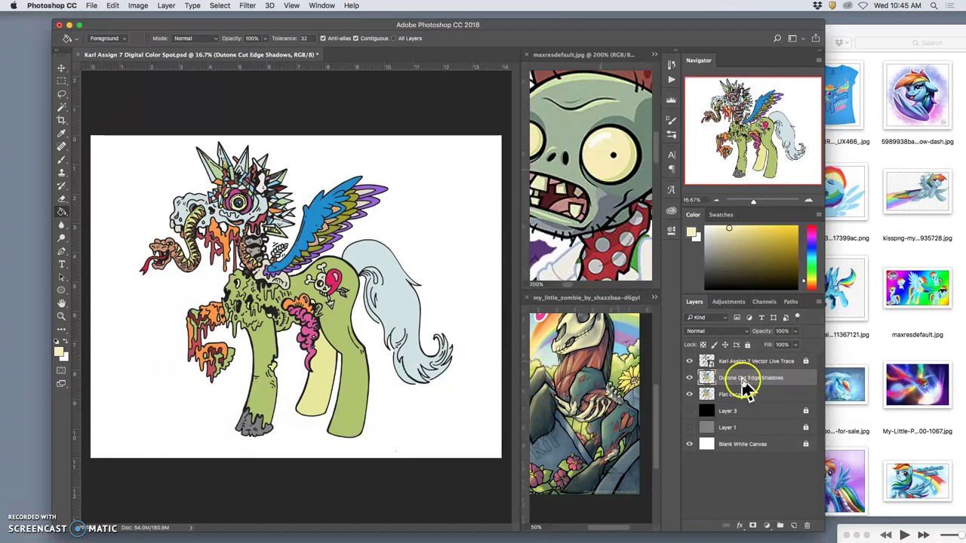
- Darken the layer's midtones with a Levels adjustment at 0.59
{"action": "left_click", "coordinate": [139, 6]}
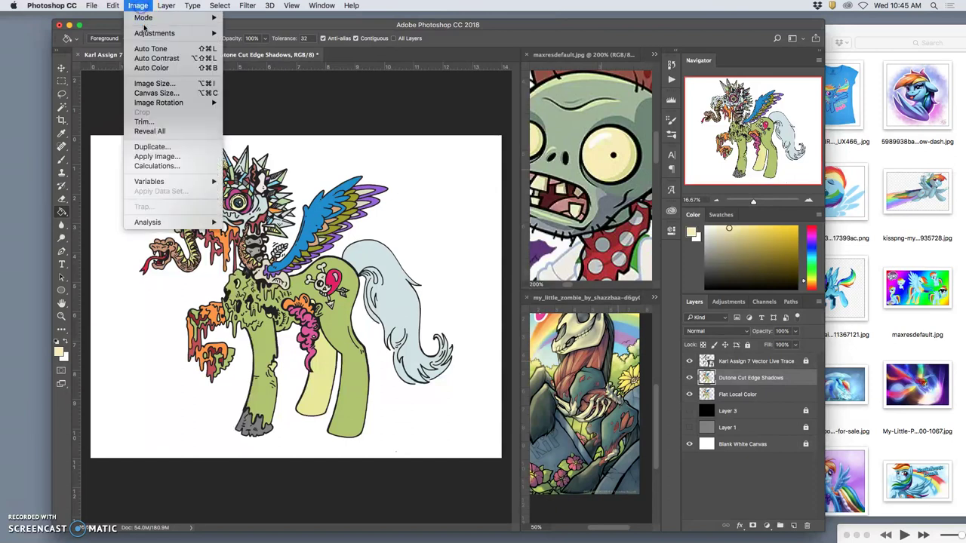
{"action": "mouse_move", "coordinate": [158, 33]}
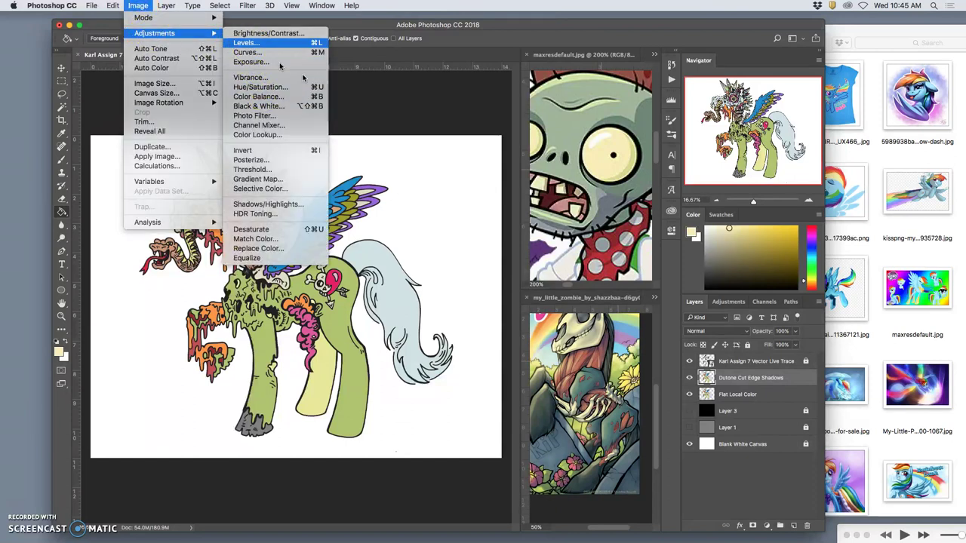
{"action": "left_click", "coordinate": [246, 42]}
{"action": "mouse_move", "coordinate": [649, 389]}
{"action": "left_mouse_down"}
{"action": "mouse_move", "coordinate": [642, 384]}
{"action": "mouse_move", "coordinate": [663, 384]}
{"action": "left_mouse_up"}
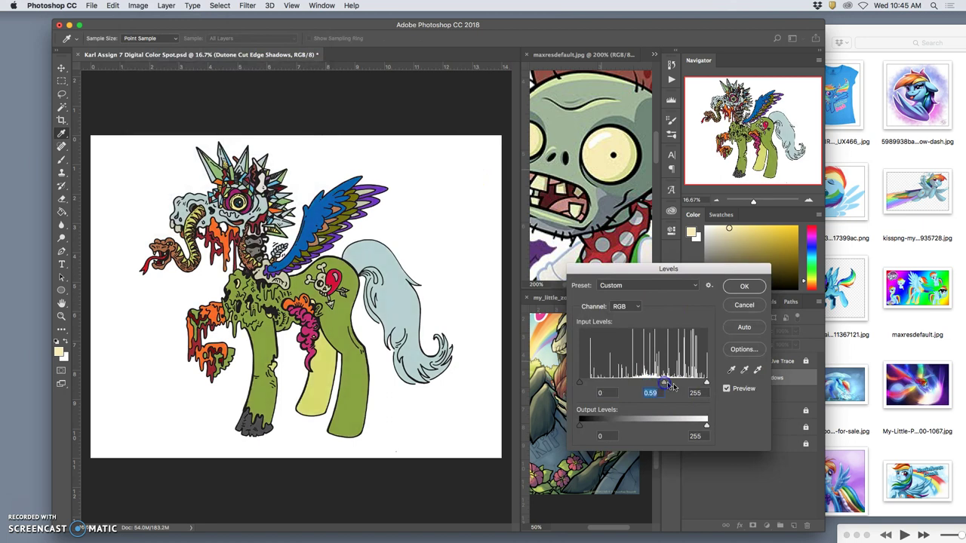
{"action": "left_click", "coordinate": [739, 287]}
{"action": "key", "text": "g"}
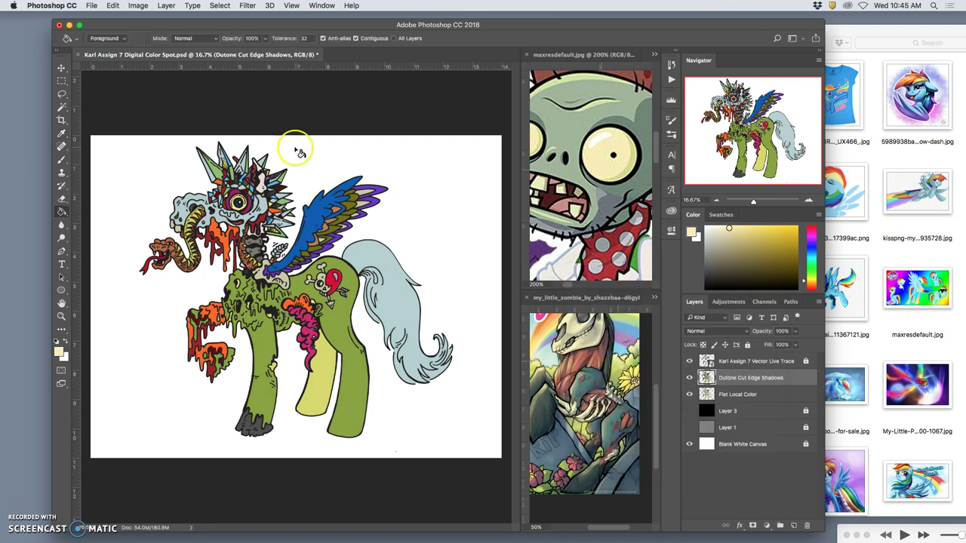
- Apply Hue/Saturation with Hue -11 and Saturation -15
{"action": "left_click", "coordinate": [138, 5]}
{"action": "mouse_move", "coordinate": [158, 34]}
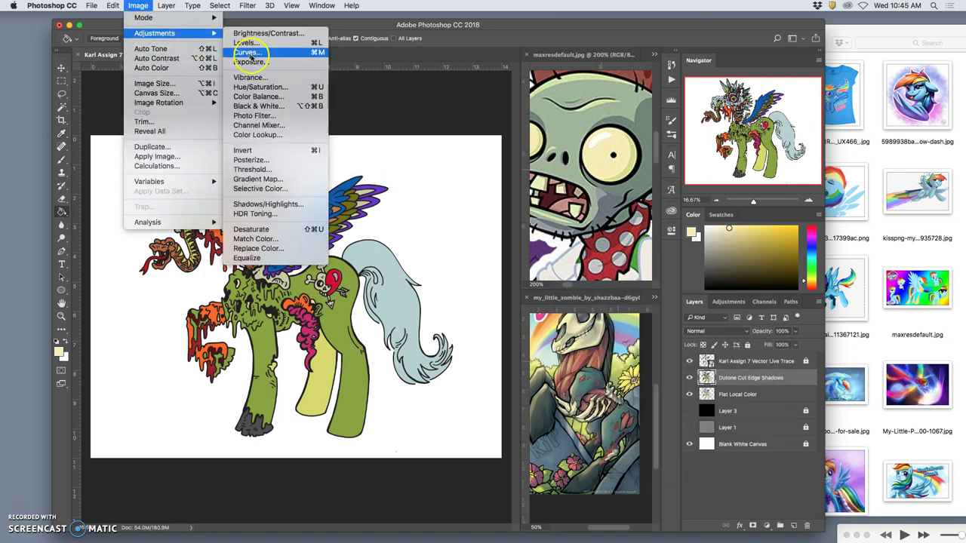
{"action": "left_click", "coordinate": [257, 89]}
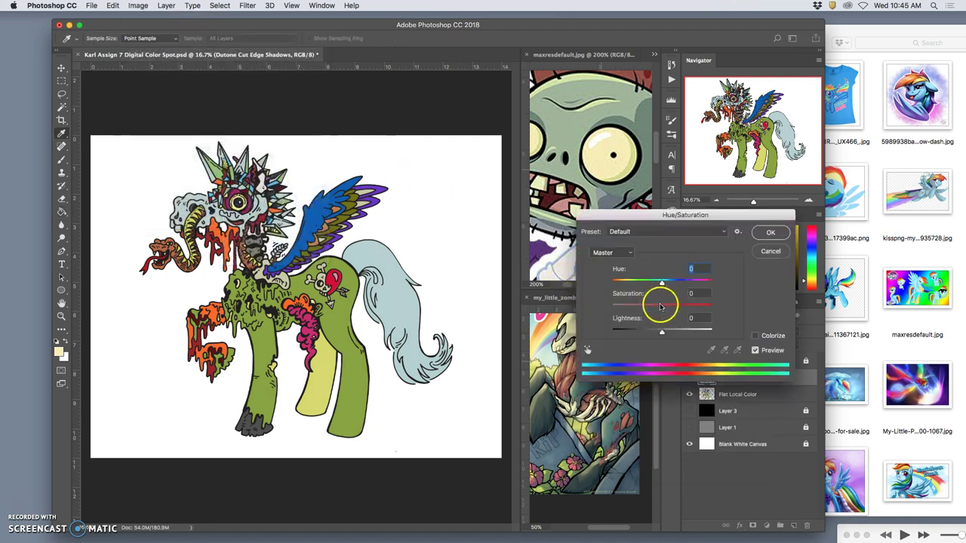
{"action": "left_click_drag", "start_coordinate": [662, 306], "coordinate": [657, 284]}
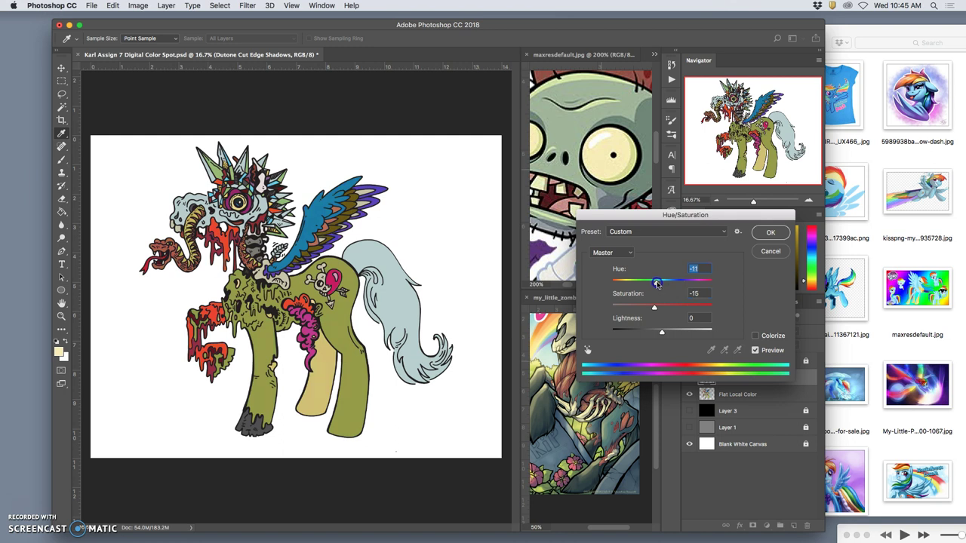
{"action": "left_click", "coordinate": [771, 232]}
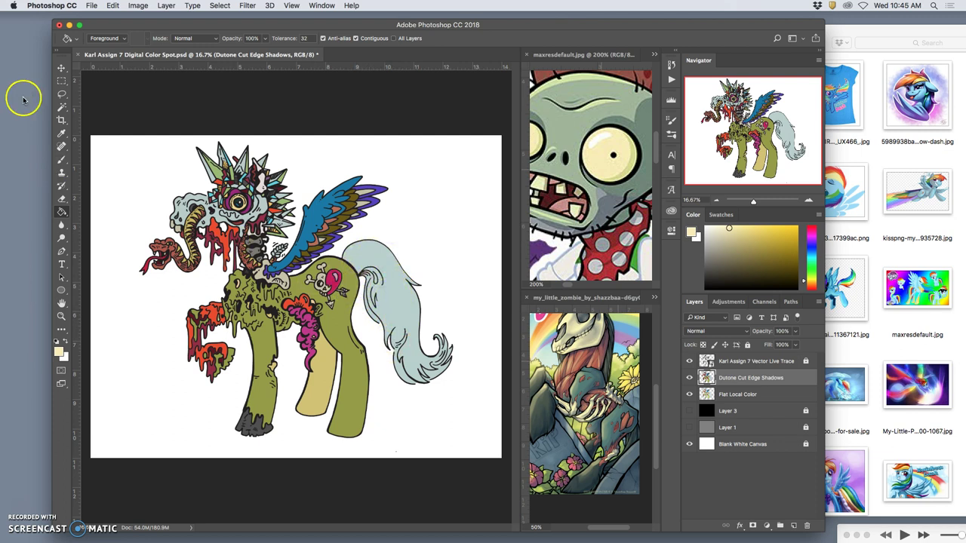
{"action": "left_click", "coordinate": [61, 94]}
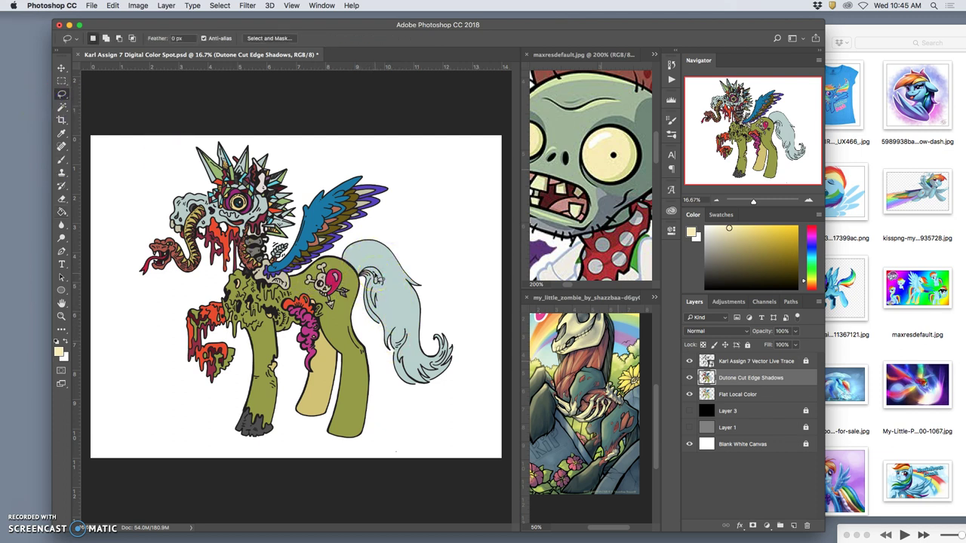
{"action": "mouse_move", "coordinate": [386, 240]}
{"action": "left_mouse_down"}
{"action": "mouse_move", "coordinate": [376, 279]}
{"action": "mouse_move", "coordinate": [349, 262]}
{"action": "mouse_move", "coordinate": [363, 253]}
{"action": "mouse_move", "coordinate": [386, 260]}
{"action": "left_mouse_up"}
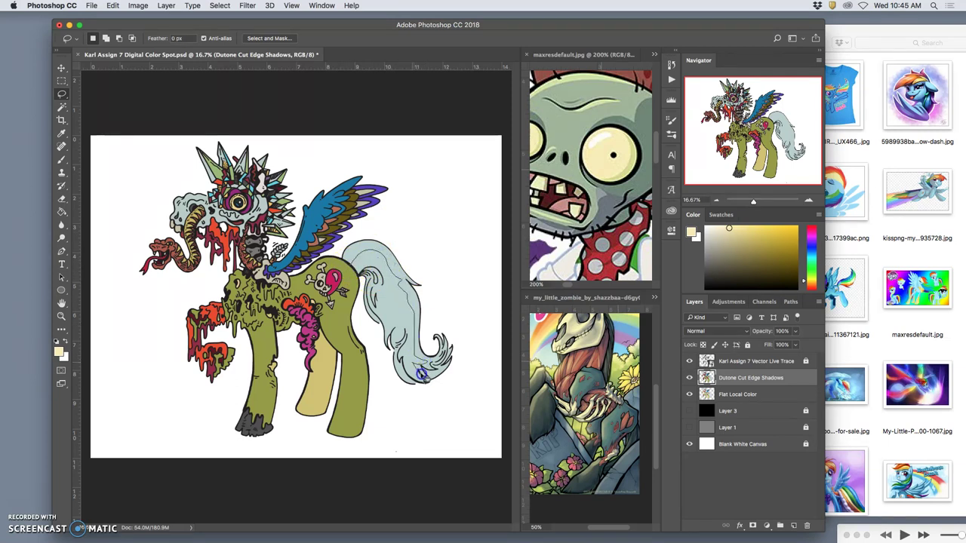
{"action": "left_click_drag", "start_coordinate": [391, 367], "coordinate": [391, 356]}
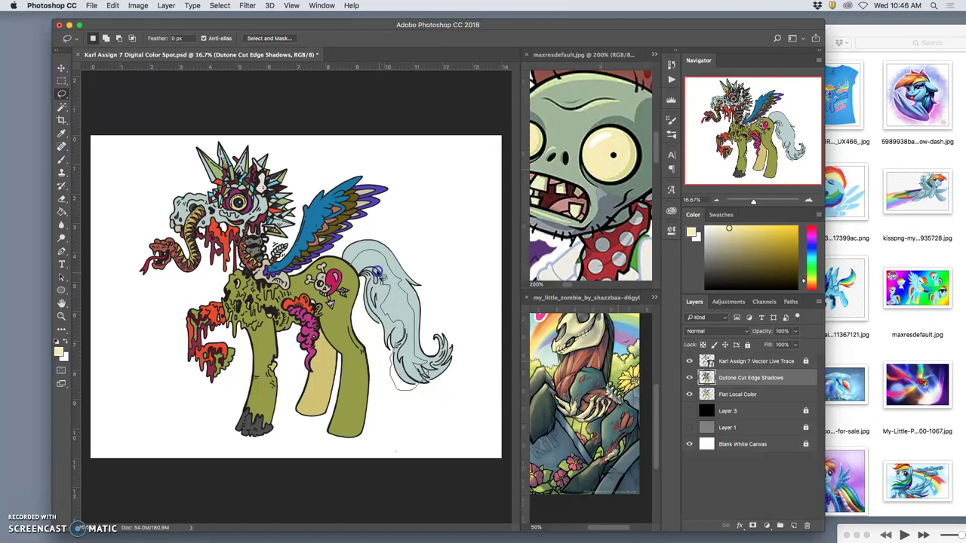
{"action": "mouse_move", "coordinate": [364, 274]}
{"action": "left_mouse_down"}
{"action": "mouse_move", "coordinate": [353, 270]}
{"action": "mouse_move", "coordinate": [384, 252]}
{"action": "mouse_move", "coordinate": [415, 301]}
{"action": "mouse_move", "coordinate": [404, 386]}
{"action": "left_mouse_up"}
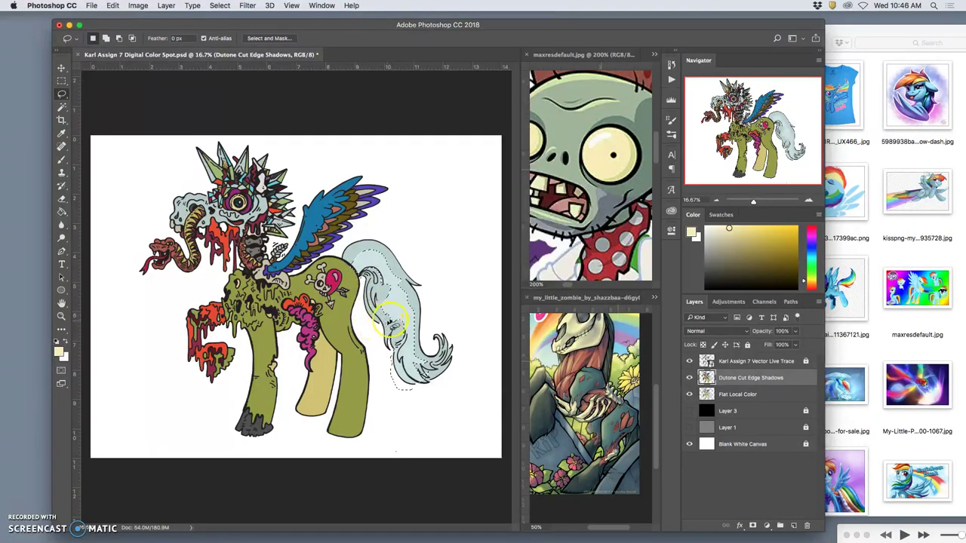
{"action": "key", "text": "super+d"}
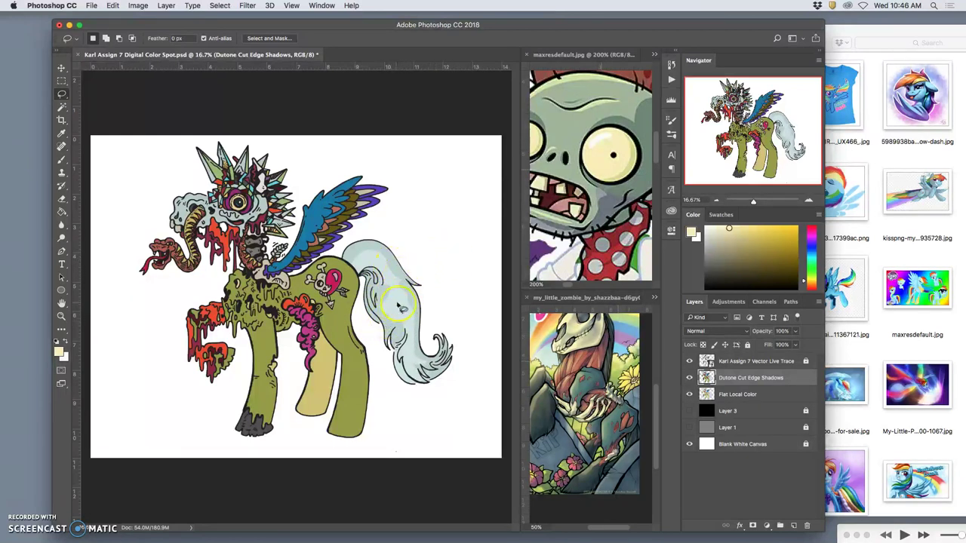
{"action": "left_click", "coordinate": [691, 394]}
{"action": "left_click", "coordinate": [689, 393]}
{"action": "left_click", "coordinate": [689, 378]}
{"action": "left_click", "coordinate": [689, 378]}
{"action": "left_click", "coordinate": [689, 378]}
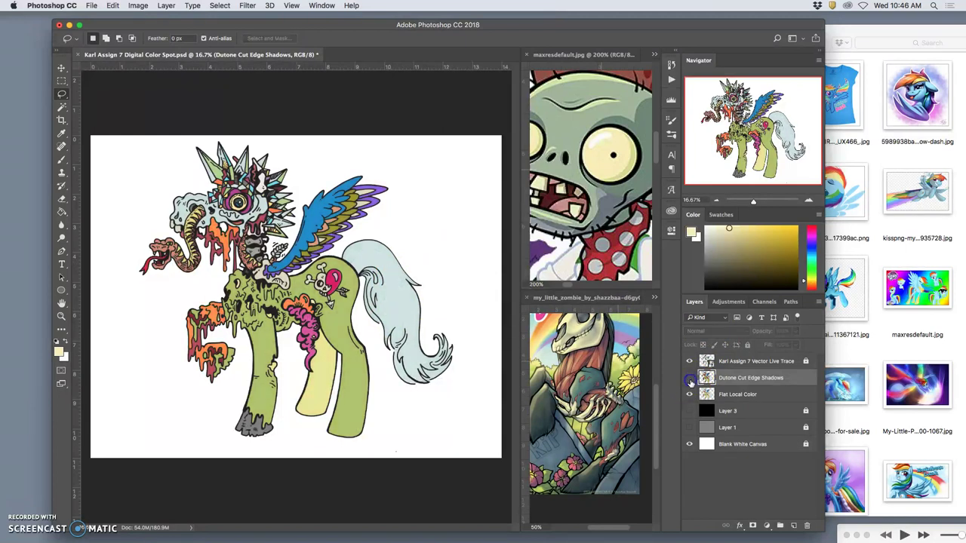
{"action": "left_click", "coordinate": [689, 379]}
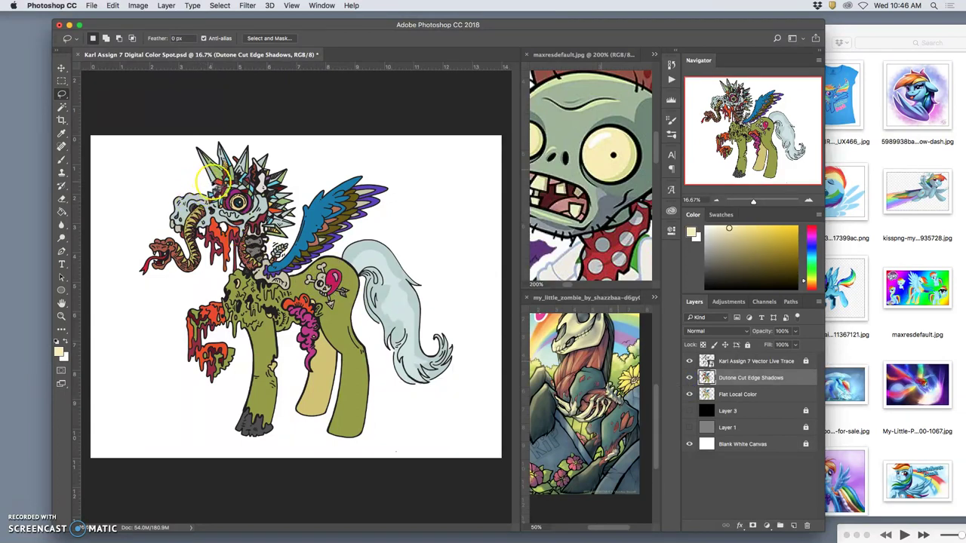
{"action": "mouse_move", "coordinate": [246, 145]}
{"action": "left_mouse_down"}
{"action": "mouse_move", "coordinate": [222, 144]}
{"action": "mouse_move", "coordinate": [235, 135]}
{"action": "left_mouse_up"}
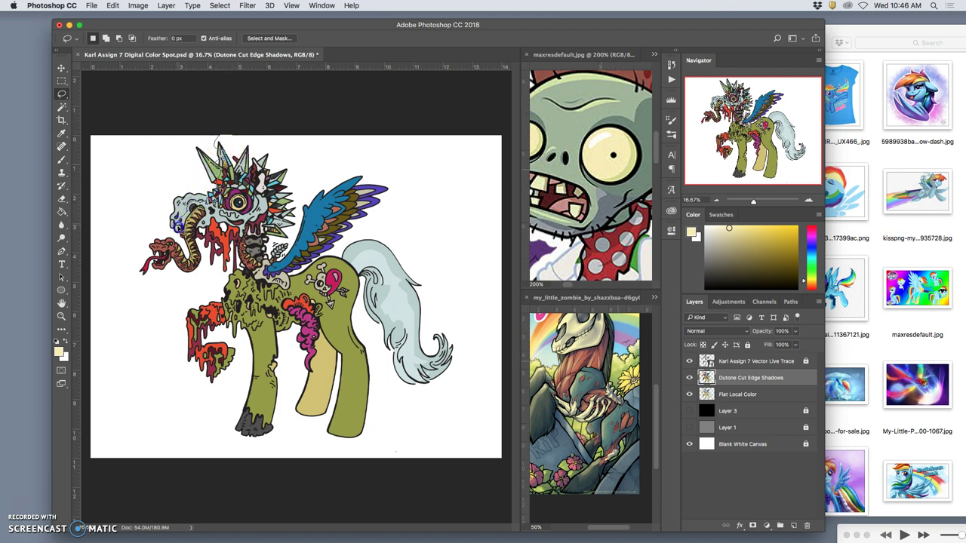
{"action": "mouse_move", "coordinate": [153, 205]}
{"action": "left_mouse_down"}
{"action": "mouse_move", "coordinate": [167, 141]}
{"action": "mouse_move", "coordinate": [266, 144]}
{"action": "mouse_move", "coordinate": [319, 161]}
{"action": "mouse_move", "coordinate": [316, 168]}
{"action": "left_mouse_up"}
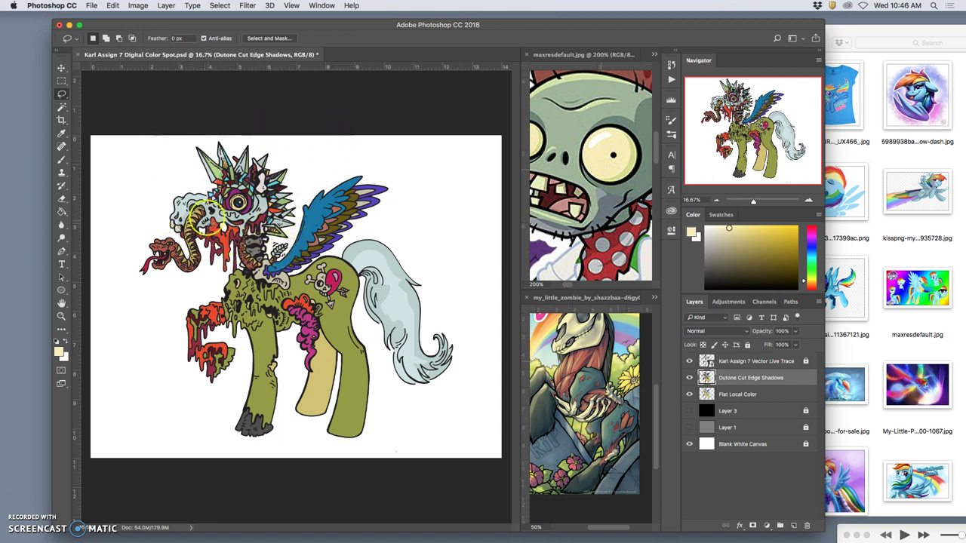
{"action": "left_click", "coordinate": [179, 243]}
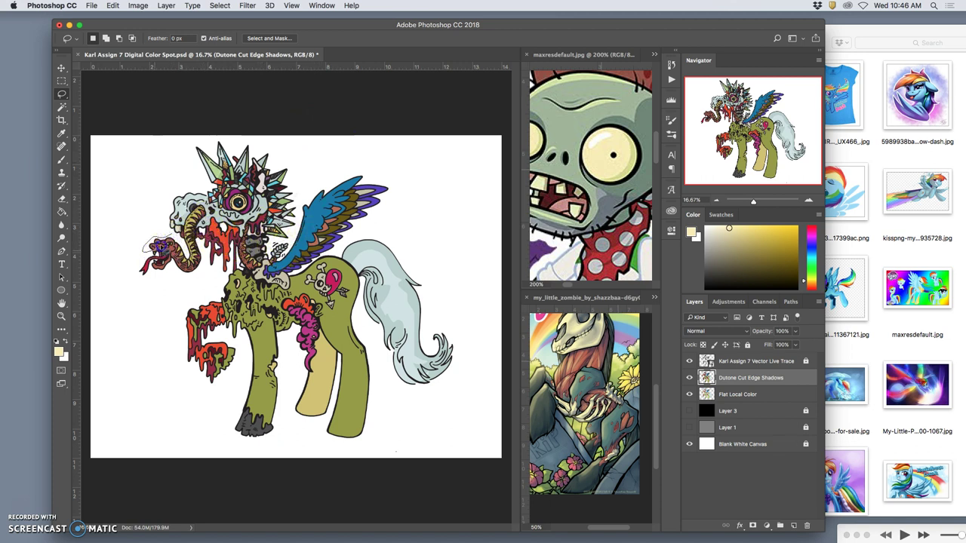
{"action": "left_click_drag", "start_coordinate": [179, 254], "coordinate": [194, 266]}
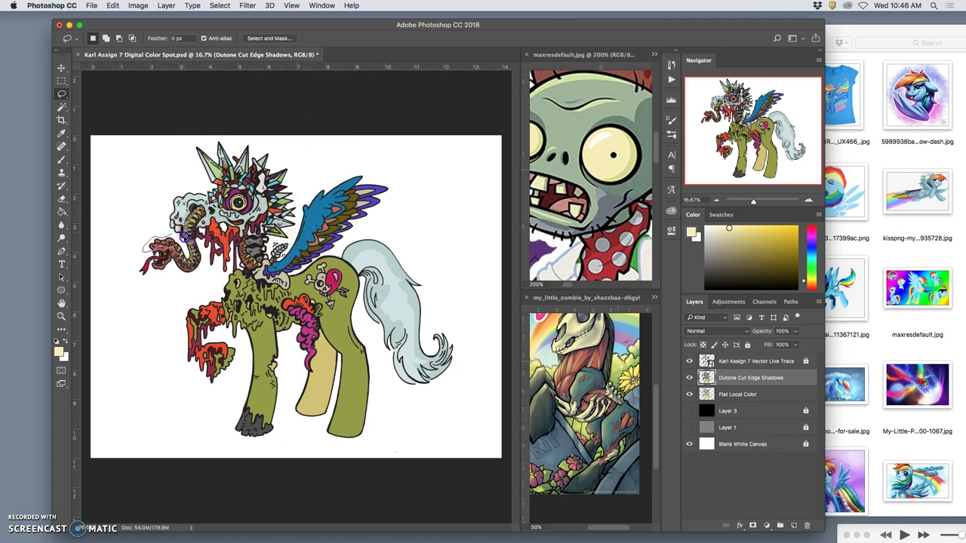
{"action": "left_click_drag", "start_coordinate": [179, 243], "coordinate": [204, 271]}
- Zoom in and lasso the skull's dripping jaw on the Dutone layer to cut it away
{"action": "scroll", "coordinate": [206, 270], "scroll_direction": "up", "scroll_amount": 3}
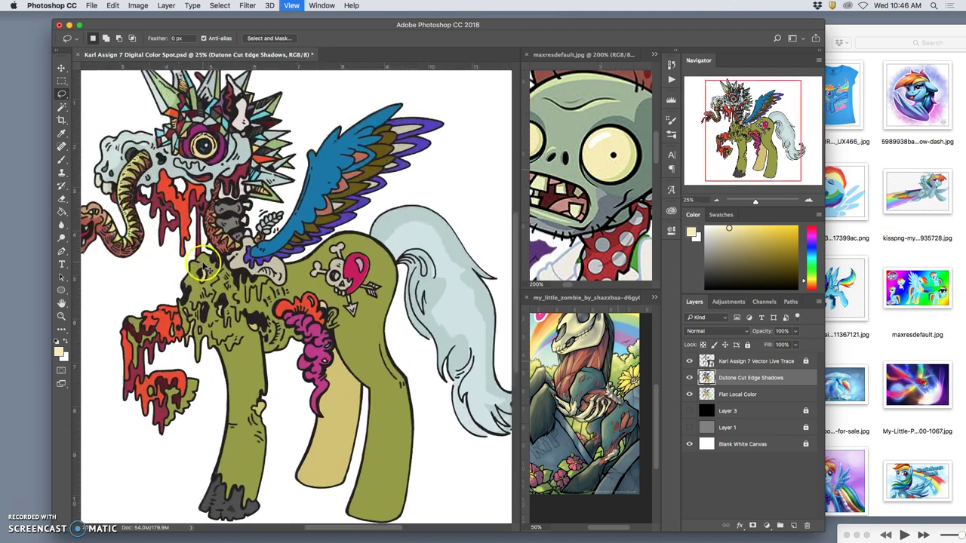
{"action": "scroll", "coordinate": [283, 221], "scroll_direction": "up", "scroll_amount": 2}
{"action": "mouse_move", "coordinate": [283, 220]}
{"action": "left_mouse_down"}
{"action": "mouse_move", "coordinate": [205, 279]}
{"action": "mouse_move", "coordinate": [166, 261]}
{"action": "mouse_move", "coordinate": [265, 213]}
{"action": "mouse_move", "coordinate": [245, 189]}
{"action": "left_mouse_up"}
{"action": "left_click", "coordinate": [245, 190]}
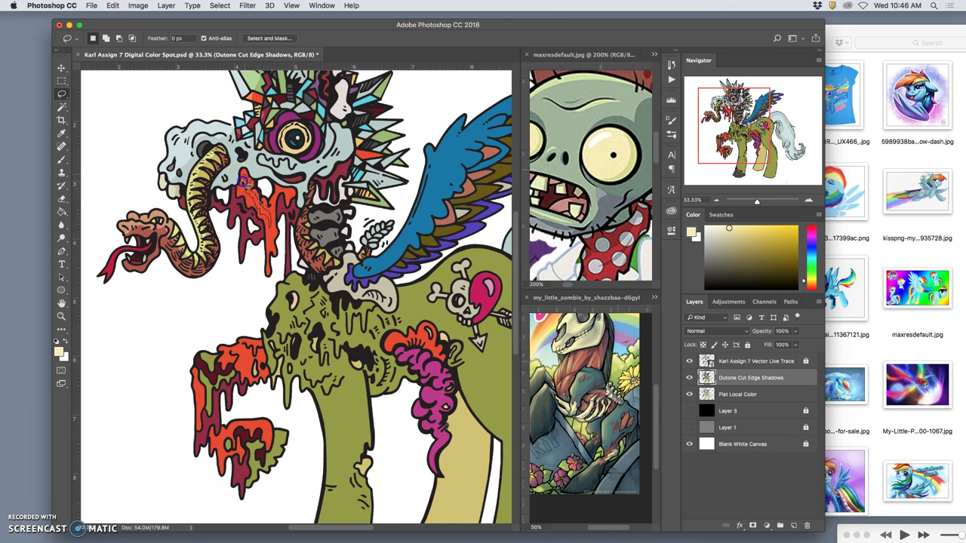
{"action": "mouse_move", "coordinate": [243, 180]}
{"action": "left_mouse_down"}
{"action": "mouse_move", "coordinate": [255, 220]}
{"action": "mouse_move", "coordinate": [260, 200]}
{"action": "mouse_move", "coordinate": [261, 256]}
{"action": "mouse_move", "coordinate": [286, 212]}
{"action": "mouse_move", "coordinate": [271, 181]}
{"action": "mouse_move", "coordinate": [288, 195]}
{"action": "mouse_move", "coordinate": [278, 260]}
{"action": "mouse_move", "coordinate": [220, 195]}
{"action": "mouse_move", "coordinate": [232, 213]}
{"action": "left_mouse_up"}
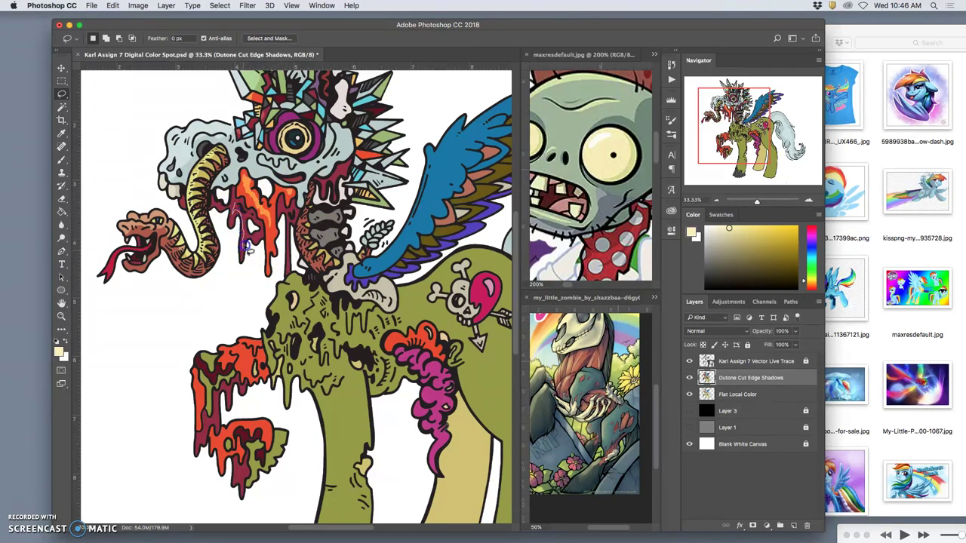
{"action": "mouse_move", "coordinate": [257, 240]}
{"action": "left_mouse_down"}
{"action": "mouse_move", "coordinate": [237, 199]}
{"action": "mouse_move", "coordinate": [228, 236]}
{"action": "mouse_move", "coordinate": [235, 256]}
{"action": "mouse_move", "coordinate": [260, 242]}
{"action": "mouse_move", "coordinate": [287, 253]}
{"action": "mouse_move", "coordinate": [276, 268]}
{"action": "mouse_move", "coordinate": [286, 236]}
{"action": "mouse_move", "coordinate": [327, 191]}
{"action": "mouse_move", "coordinate": [428, 171]}
{"action": "mouse_move", "coordinate": [458, 137]}
{"action": "left_mouse_up"}
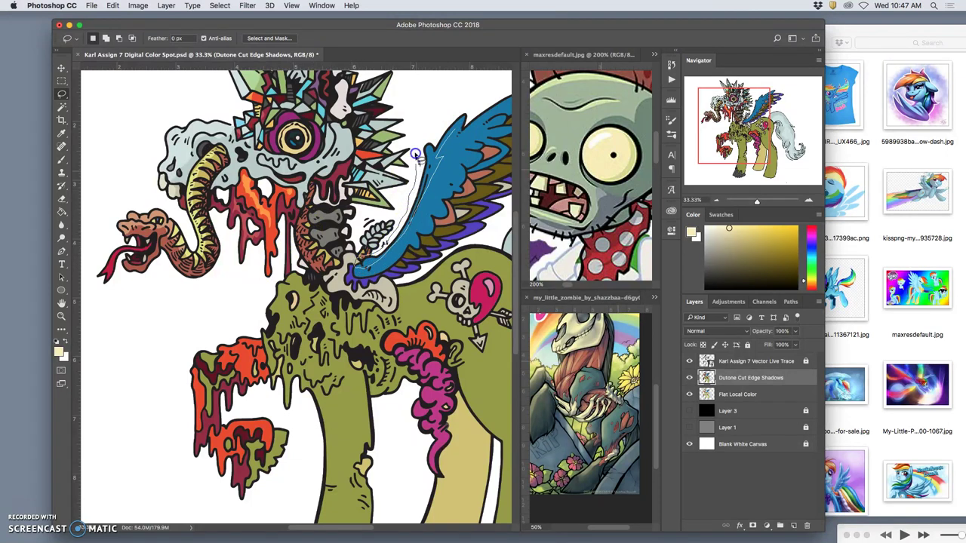
- Lasso highlight shapes along the wing's upper edge and purple tip, dismissing the tiny-selection warning
{"action": "mouse_move", "coordinate": [416, 155]}
{"action": "left_mouse_down"}
{"action": "mouse_move", "coordinate": [438, 114]}
{"action": "mouse_move", "coordinate": [472, 93]}
{"action": "mouse_move", "coordinate": [441, 136]}
{"action": "left_mouse_up"}
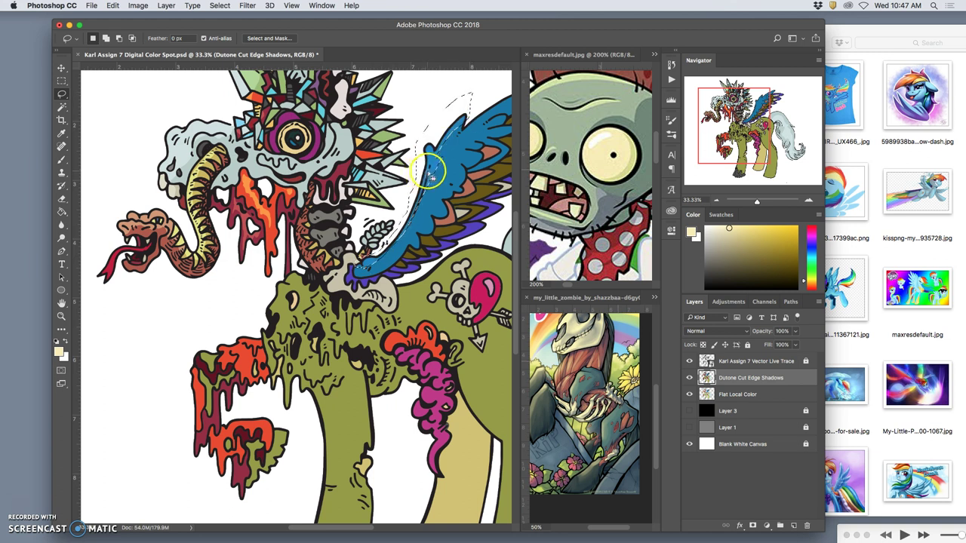
{"action": "left_click", "coordinate": [450, 181]}
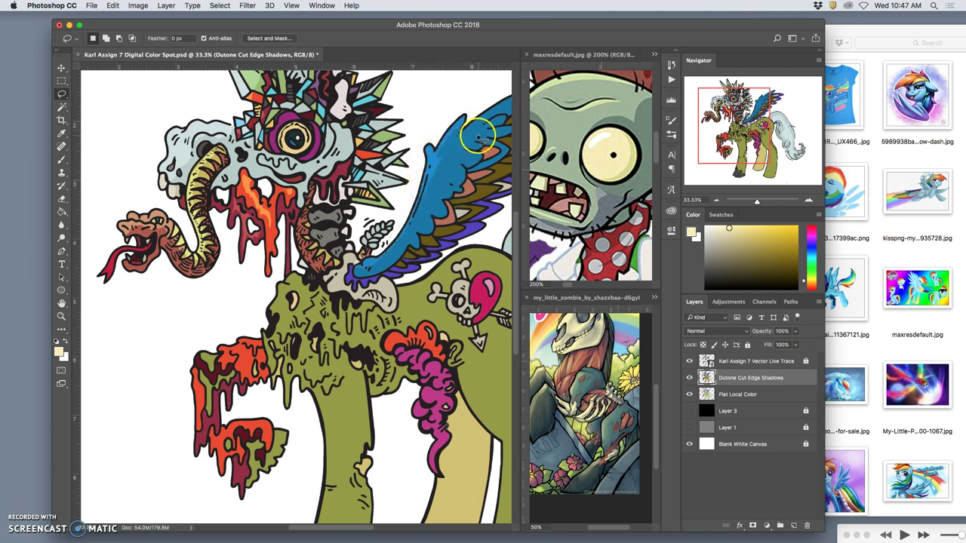
{"action": "mouse_move", "coordinate": [477, 135]}
{"action": "left_mouse_down"}
{"action": "mouse_move", "coordinate": [369, 194]}
{"action": "mouse_move", "coordinate": [398, 172]}
{"action": "mouse_move", "coordinate": [351, 196]}
{"action": "mouse_move", "coordinate": [432, 148]}
{"action": "mouse_move", "coordinate": [389, 154]}
{"action": "mouse_move", "coordinate": [349, 178]}
{"action": "mouse_move", "coordinate": [406, 160]}
{"action": "mouse_move", "coordinate": [432, 133]}
{"action": "mouse_move", "coordinate": [452, 165]}
{"action": "mouse_move", "coordinate": [388, 181]}
{"action": "mouse_move", "coordinate": [473, 185]}
{"action": "mouse_move", "coordinate": [451, 163]}
{"action": "mouse_move", "coordinate": [463, 198]}
{"action": "left_mouse_up"}
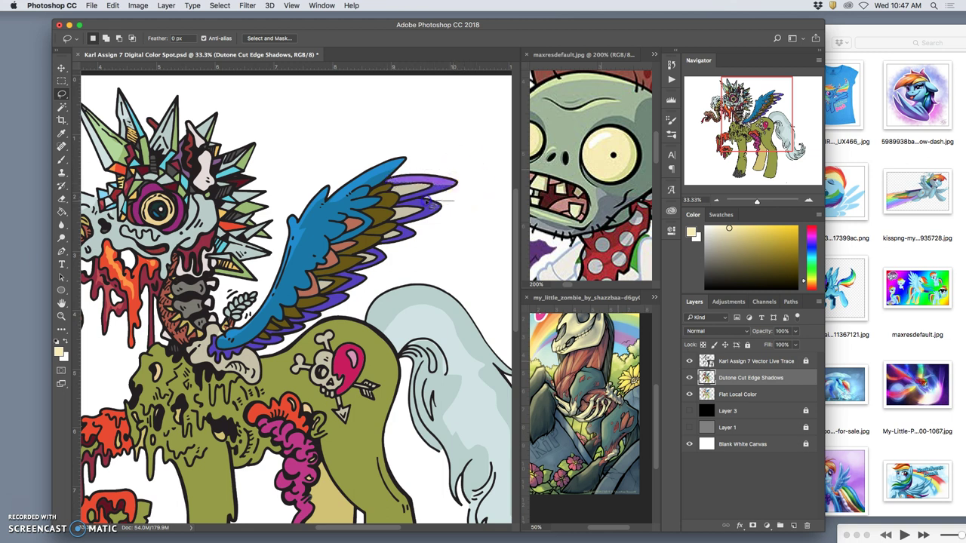
{"action": "mouse_move", "coordinate": [397, 202]}
{"action": "left_mouse_down"}
{"action": "mouse_move", "coordinate": [440, 213]}
{"action": "mouse_move", "coordinate": [453, 202]}
{"action": "mouse_move", "coordinate": [431, 212]}
{"action": "left_mouse_up"}
{"action": "mouse_move", "coordinate": [408, 239]}
{"action": "left_mouse_down"}
{"action": "mouse_move", "coordinate": [391, 226]}
{"action": "mouse_move", "coordinate": [421, 237]}
{"action": "mouse_move", "coordinate": [422, 199]}
{"action": "mouse_move", "coordinate": [395, 194]}
{"action": "mouse_move", "coordinate": [392, 181]}
{"action": "mouse_move", "coordinate": [424, 217]}
{"action": "mouse_move", "coordinate": [412, 222]}
{"action": "left_mouse_up"}
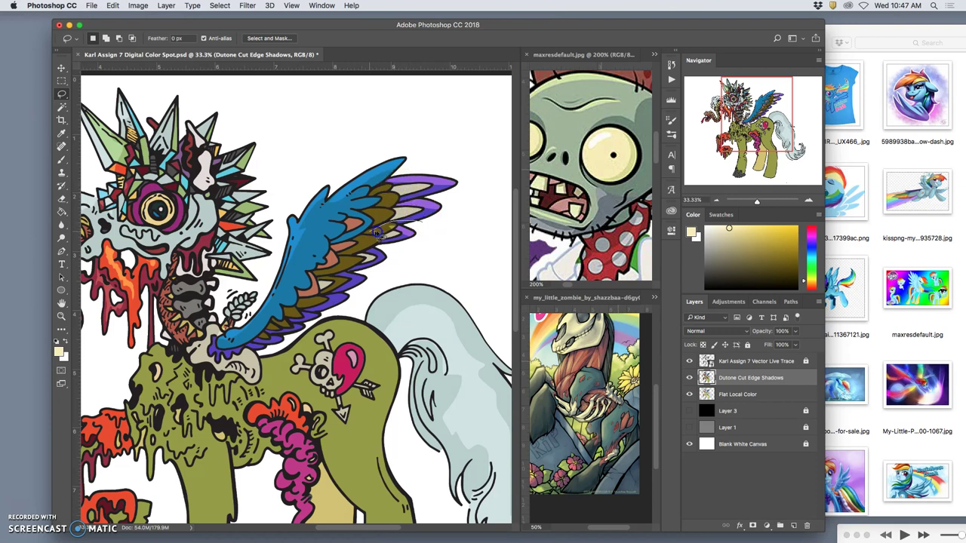
{"action": "mouse_move", "coordinate": [424, 249]}
{"action": "left_mouse_down"}
{"action": "mouse_move", "coordinate": [445, 230]}
{"action": "mouse_move", "coordinate": [408, 256]}
{"action": "mouse_move", "coordinate": [387, 247]}
{"action": "mouse_move", "coordinate": [415, 247]}
{"action": "mouse_move", "coordinate": [325, 269]}
{"action": "mouse_move", "coordinate": [408, 261]}
{"action": "mouse_move", "coordinate": [347, 280]}
{"action": "mouse_move", "coordinate": [339, 292]}
{"action": "mouse_move", "coordinate": [395, 277]}
{"action": "left_mouse_up"}
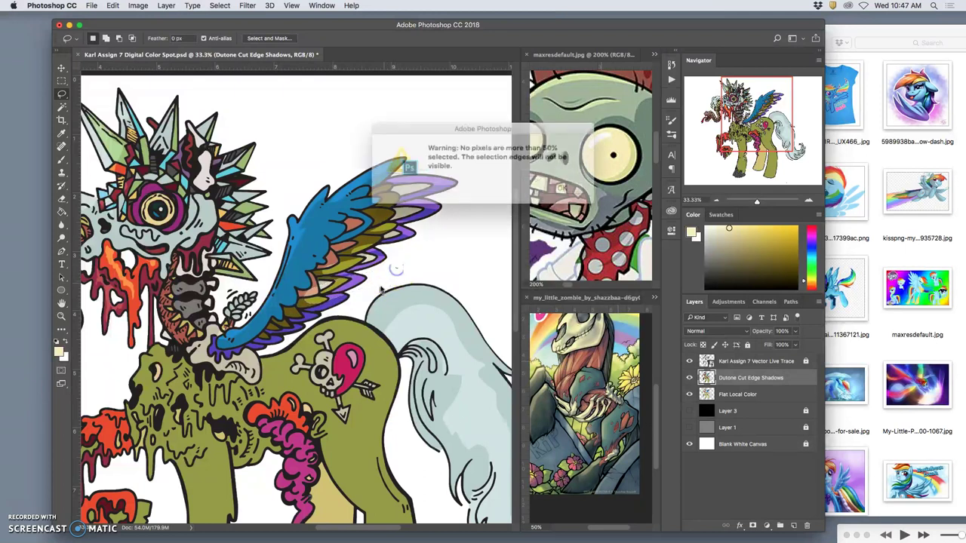
{"action": "left_click", "coordinate": [557, 186]}
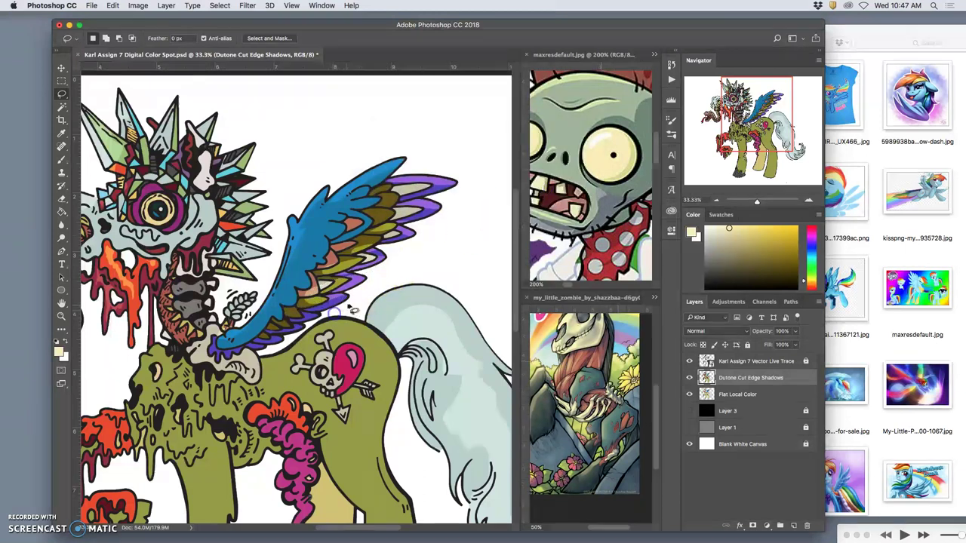